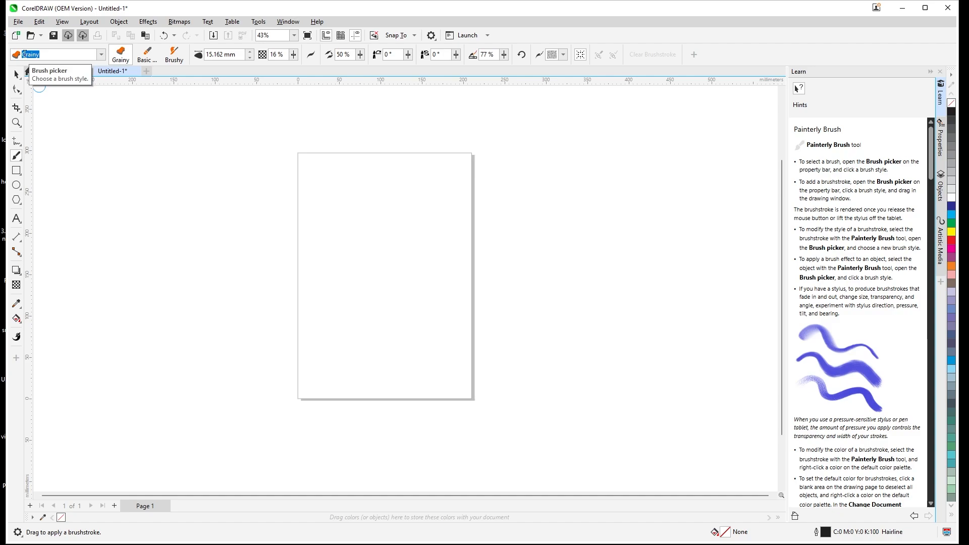
- Choose the Silk Flower painterly brush and paint a wavy, sagging stroke across the upper part of the page
{"action": "left_click", "coordinate": [101, 54]}
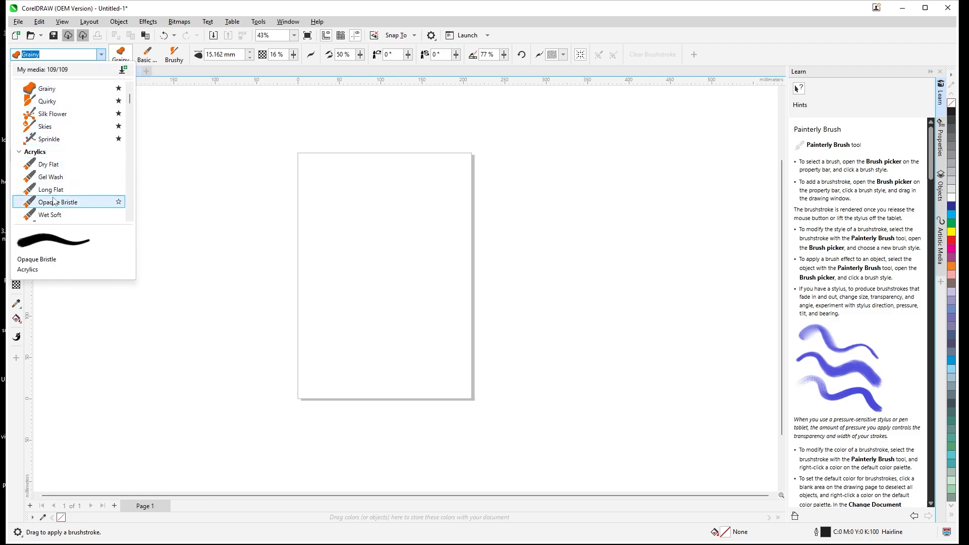
{"action": "left_click", "coordinate": [53, 114]}
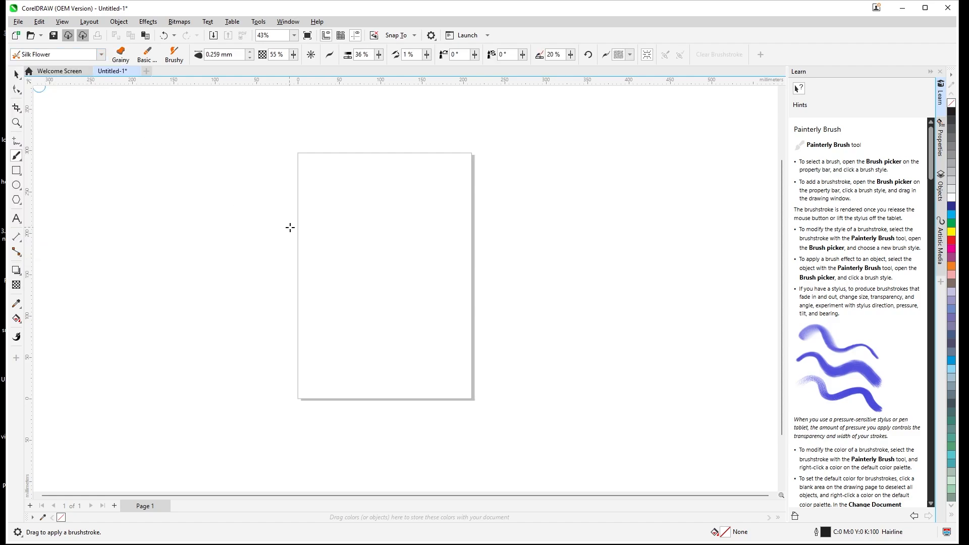
{"action": "scroll", "coordinate": [333, 211], "scroll_direction": "up", "scroll_amount": 1}
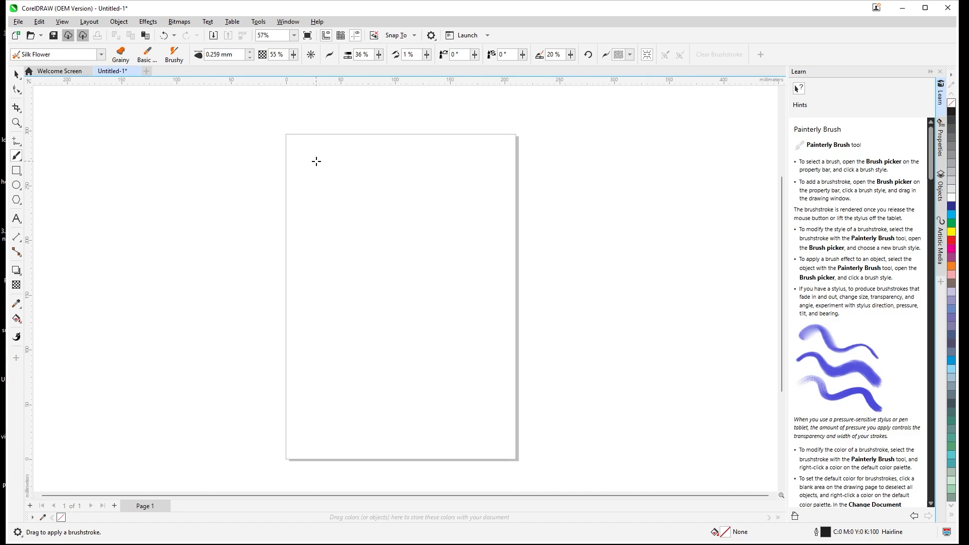
{"action": "mouse_move", "coordinate": [316, 161]}
{"action": "left_mouse_down"}
{"action": "mouse_move", "coordinate": [350, 173]}
{"action": "mouse_move", "coordinate": [429, 173]}
{"action": "left_mouse_up"}
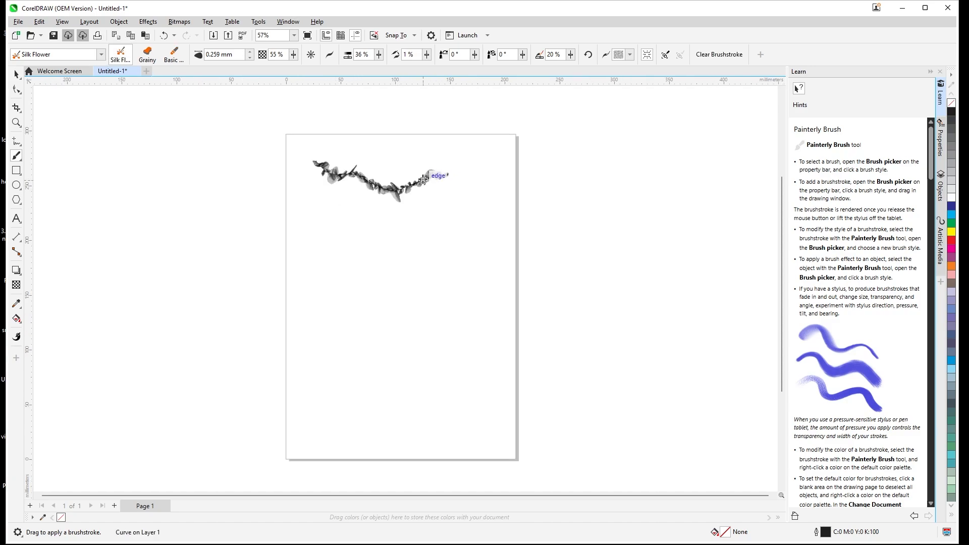
- Increase the Silk Flower stroke's brush size to 4.259 mm and inspect its texture up close
{"action": "scroll", "coordinate": [399, 188], "scroll_direction": "up", "scroll_amount": 1}
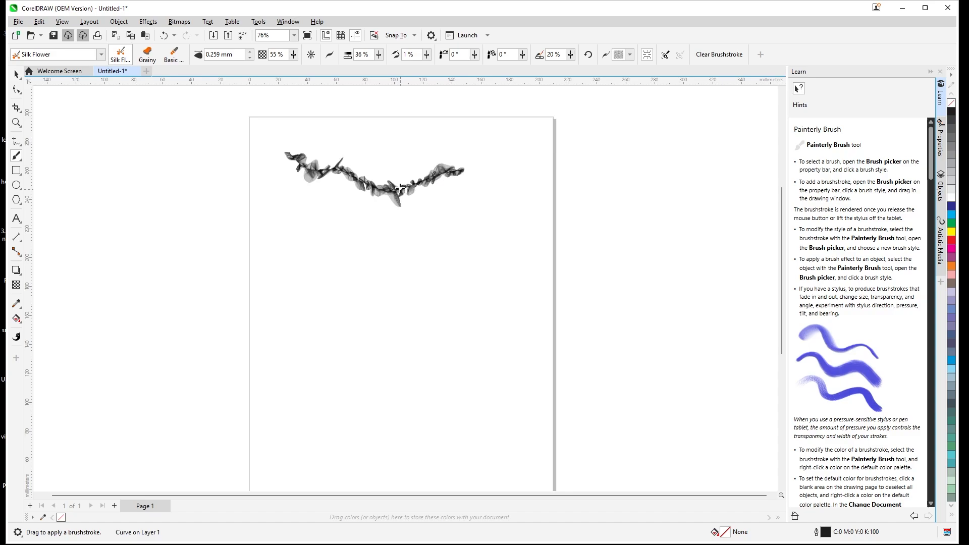
{"action": "left_click", "coordinate": [251, 53]}
{"action": "left_click", "coordinate": [251, 53]}
{"action": "left_click", "coordinate": [250, 52]}
{"action": "left_click", "coordinate": [251, 53]}
{"action": "left_click", "coordinate": [251, 53]}
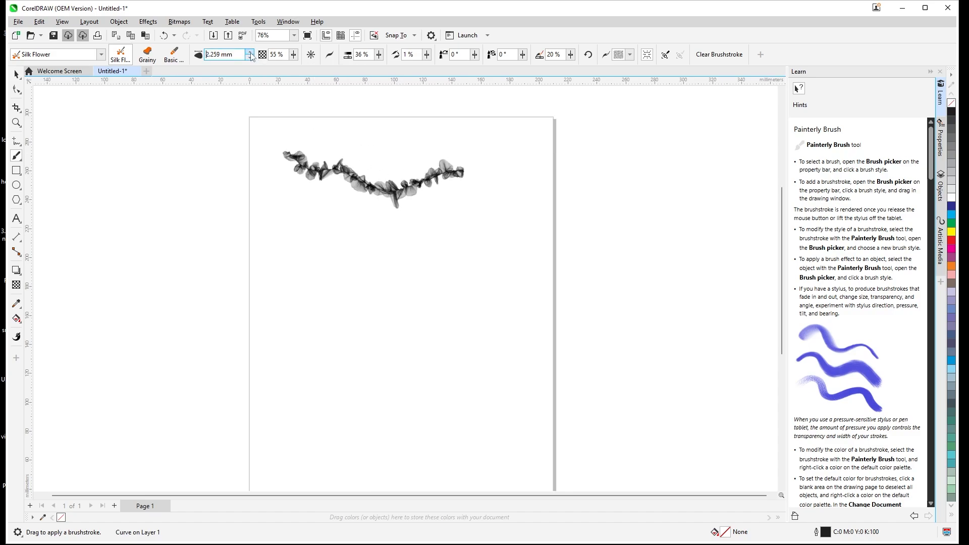
{"action": "left_click", "coordinate": [251, 53]}
{"action": "left_click", "coordinate": [251, 53]}
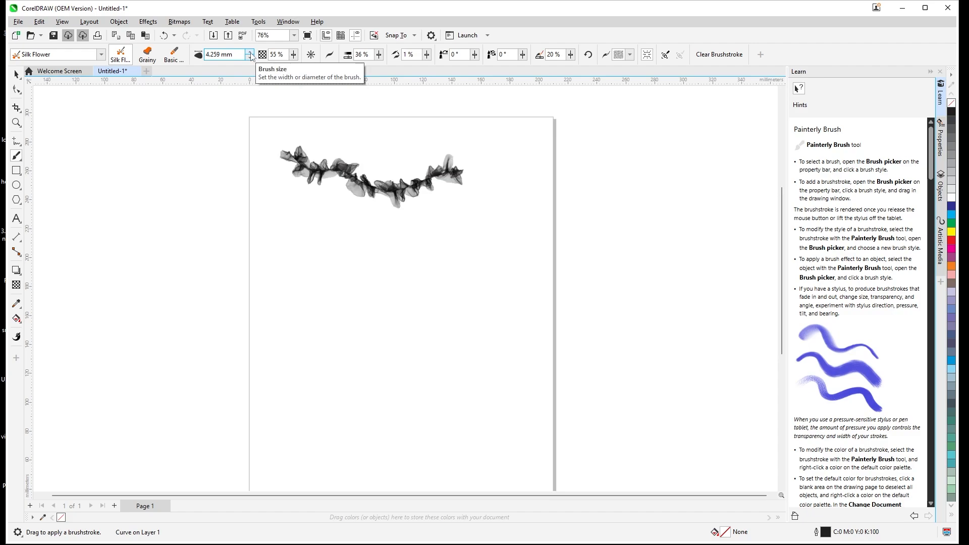
{"action": "scroll", "coordinate": [388, 195], "scroll_direction": "up", "scroll_amount": 10}
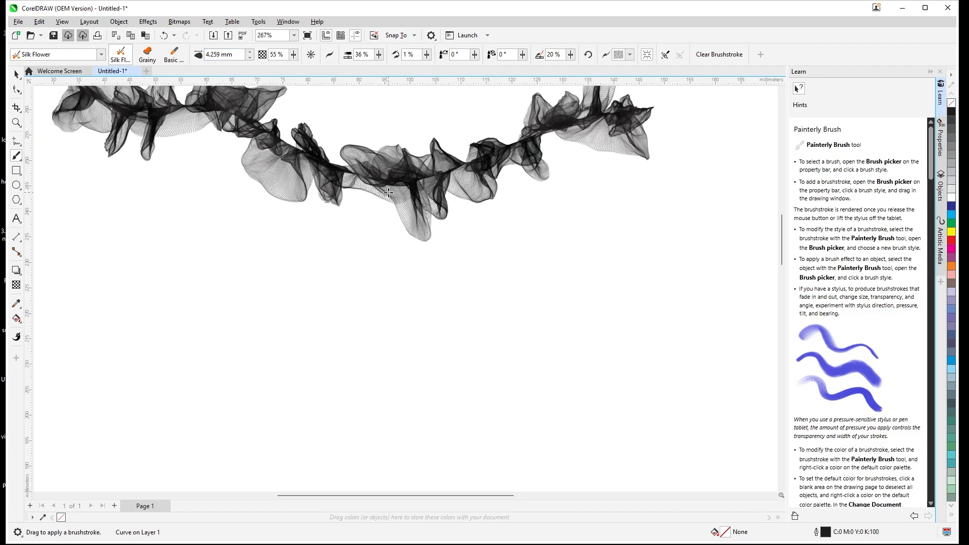
{"action": "scroll", "coordinate": [388, 192], "scroll_direction": "down", "scroll_amount": 12}
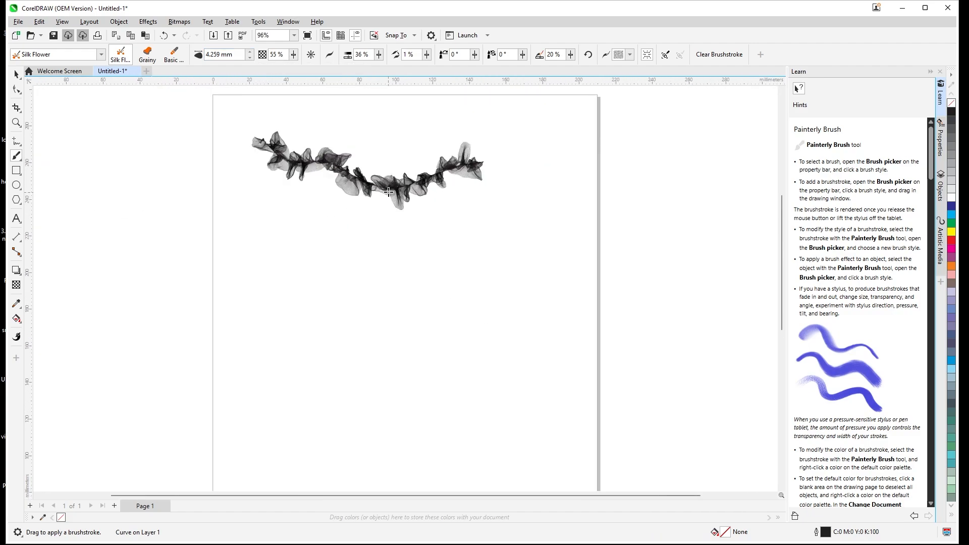
- Draw a circle about 106 mm in diameter and move it below the brushstroke, centred at about X 101 mm, Y 141 mm
{"action": "left_click", "coordinate": [17, 171]}
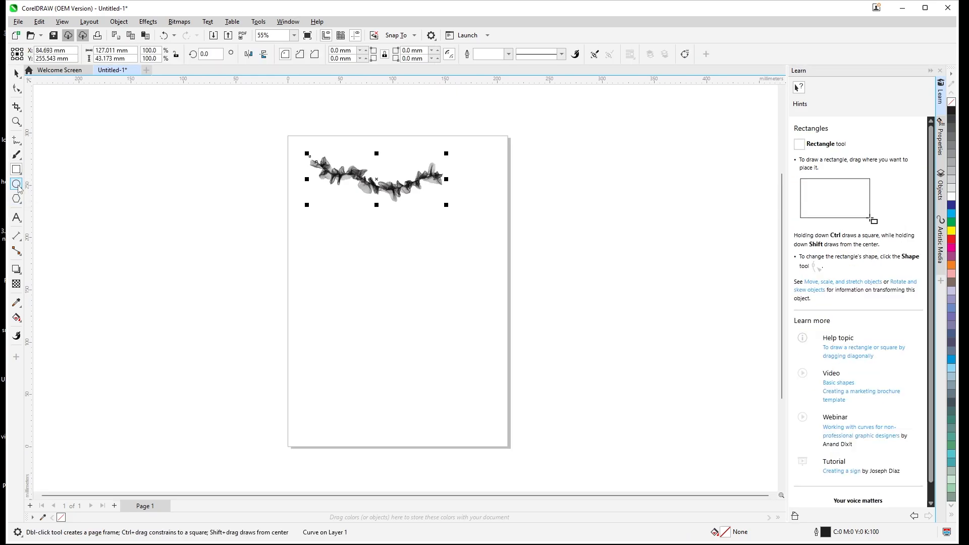
{"action": "left_click", "coordinate": [17, 185]}
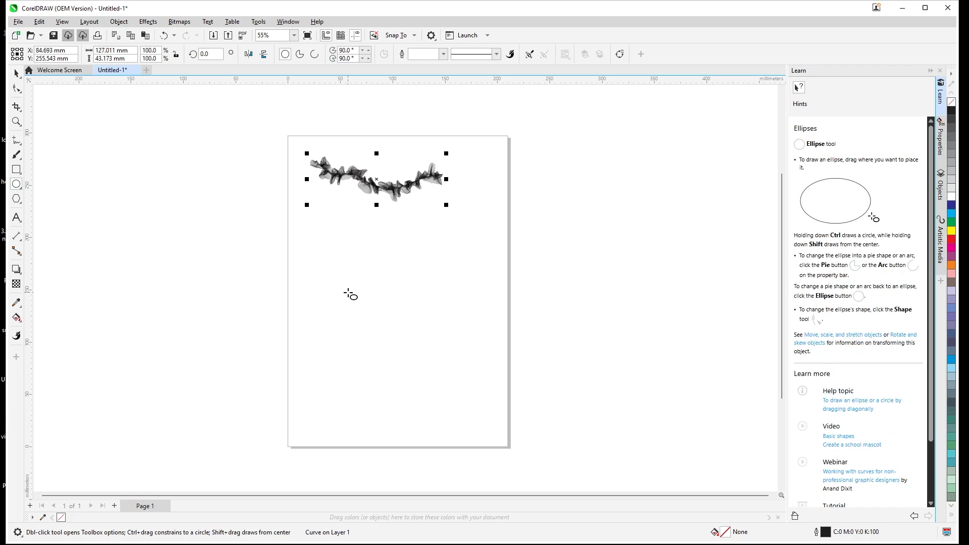
{"action": "left_click_drag", "start_coordinate": [370, 294], "coordinate": [454, 402]}
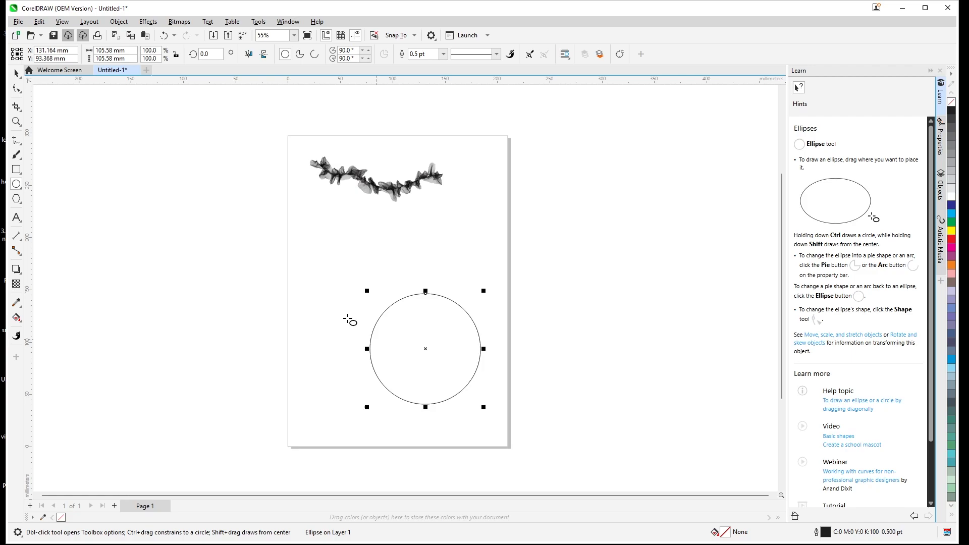
{"action": "left_click", "coordinate": [17, 74]}
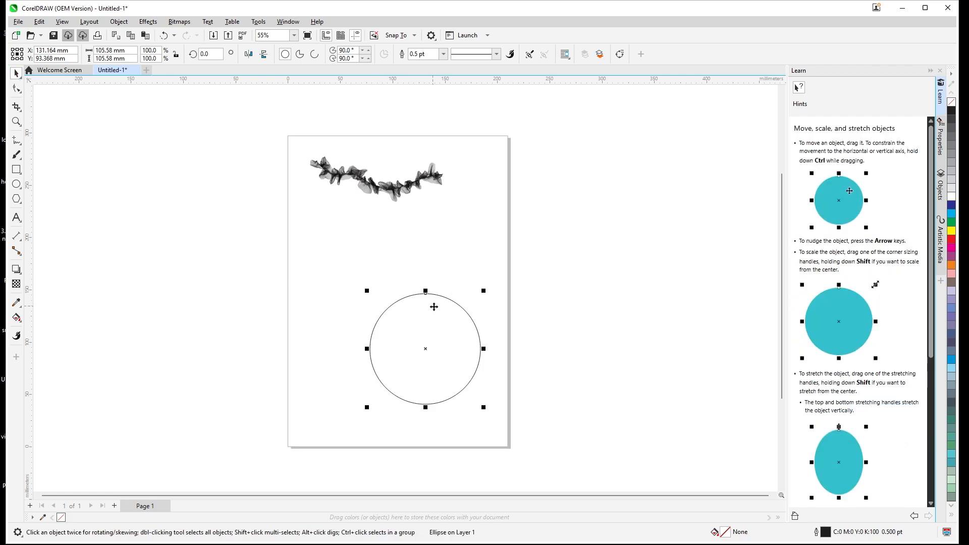
{"action": "left_click_drag", "start_coordinate": [434, 308], "coordinate": [404, 258]}
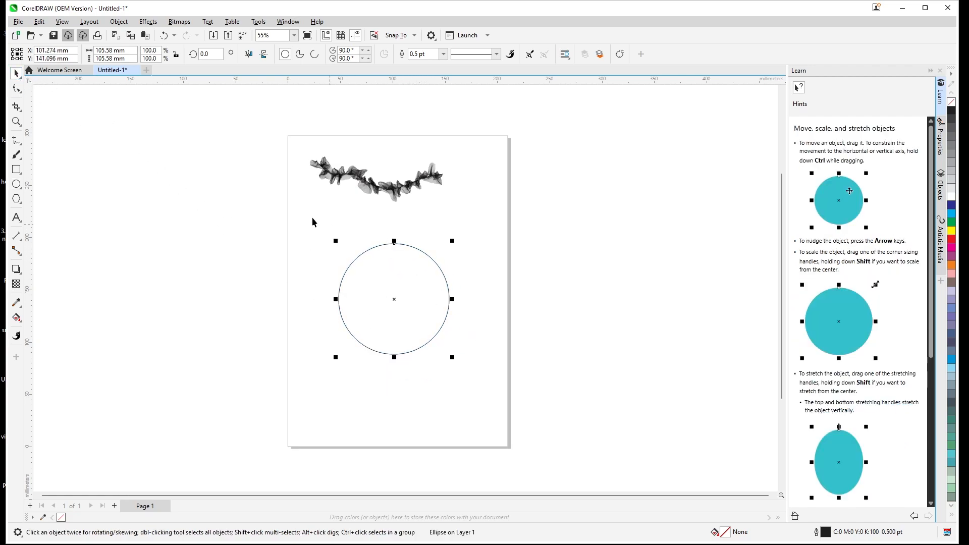
- Apply the Silk Flower painterly brush to the circle's outline
{"action": "left_click", "coordinate": [16, 155]}
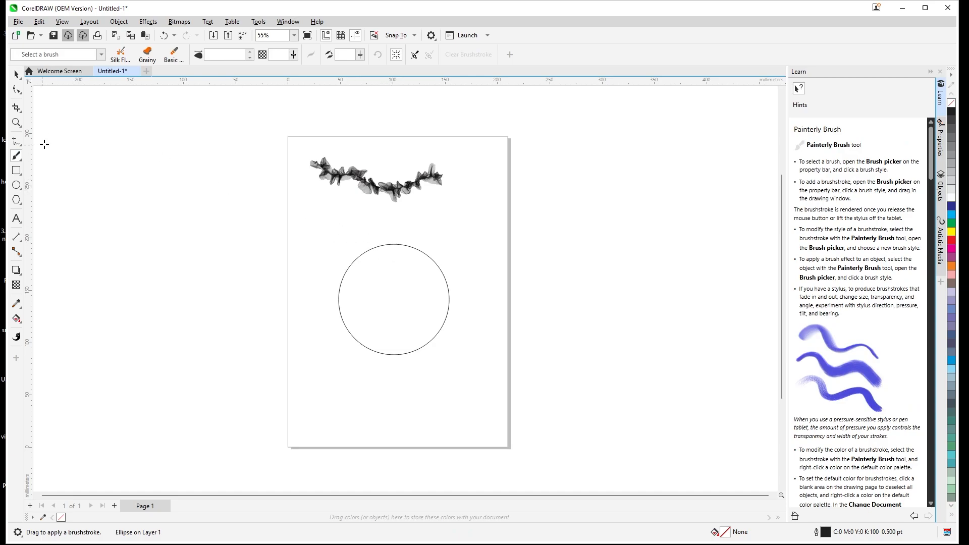
{"action": "left_click", "coordinate": [96, 54]}
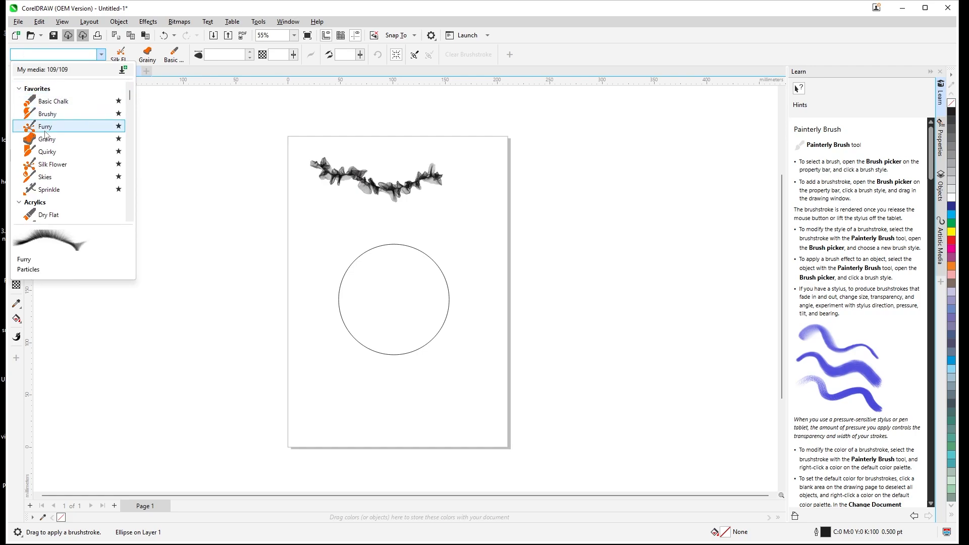
{"action": "left_click", "coordinate": [45, 166]}
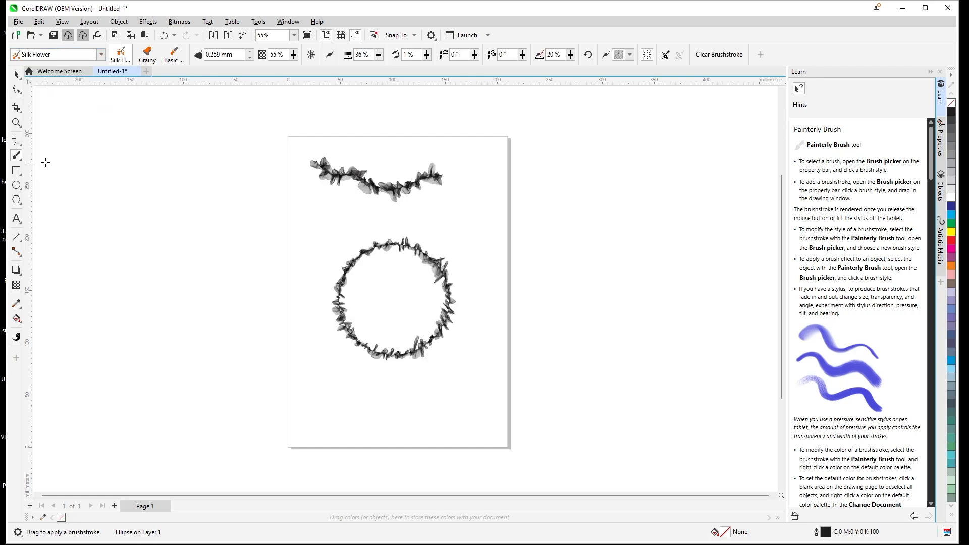
- Recolour the circle's Silk Flower brushstroke red (C:0 M:100 Y:100 K:0) and inspect its texture
{"action": "scroll", "coordinate": [515, 275], "scroll_direction": "up", "scroll_amount": 1}
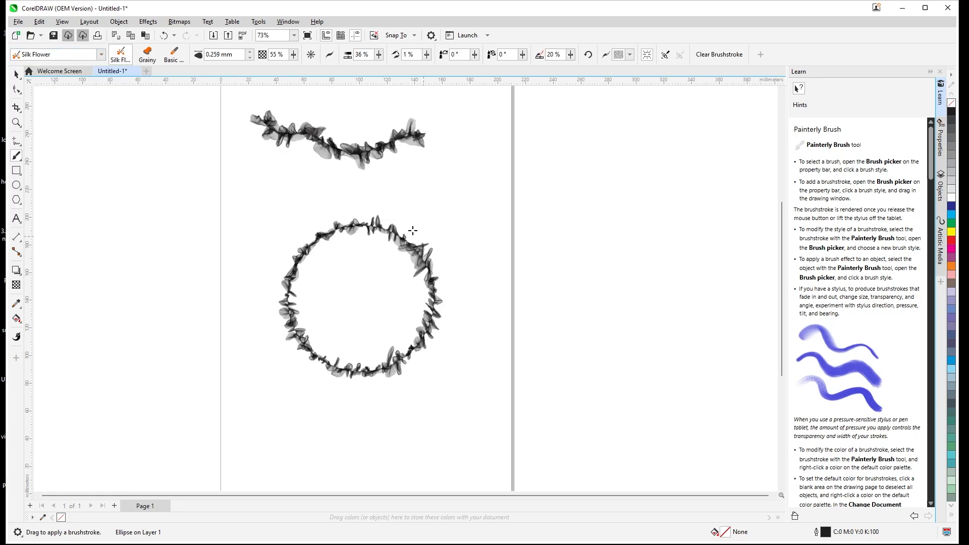
{"action": "right_click", "coordinate": [951, 241]}
{"action": "scroll", "coordinate": [373, 286], "scroll_direction": "up", "scroll_amount": 5}
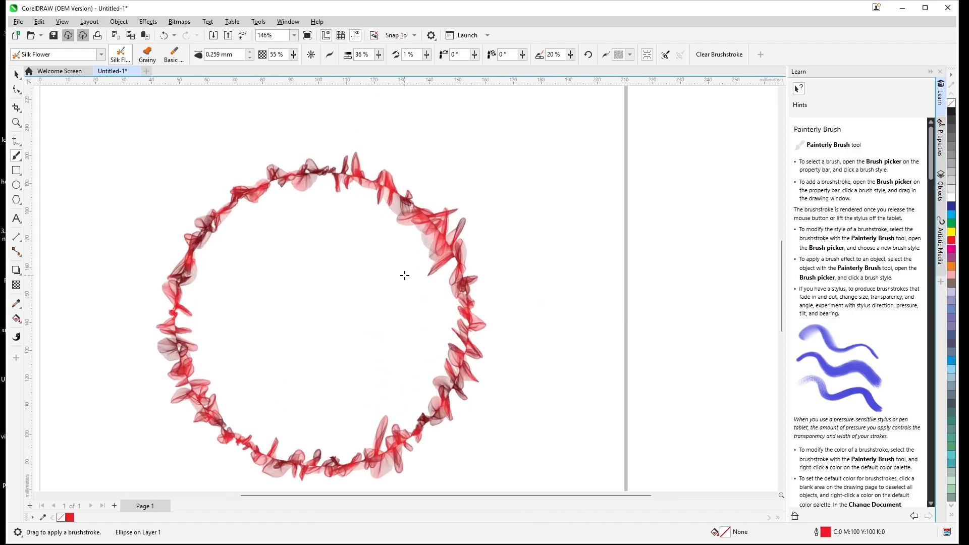
{"action": "scroll", "coordinate": [408, 268], "scroll_direction": "up", "scroll_amount": 2}
{"action": "scroll", "coordinate": [472, 252], "scroll_direction": "down", "scroll_amount": 4}
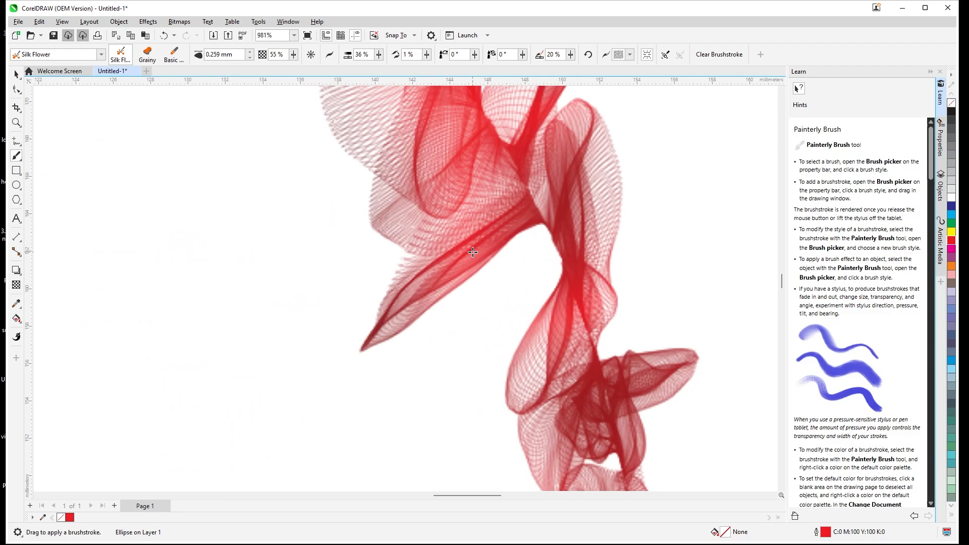
{"action": "scroll", "coordinate": [492, 242], "scroll_direction": "down", "scroll_amount": 2}
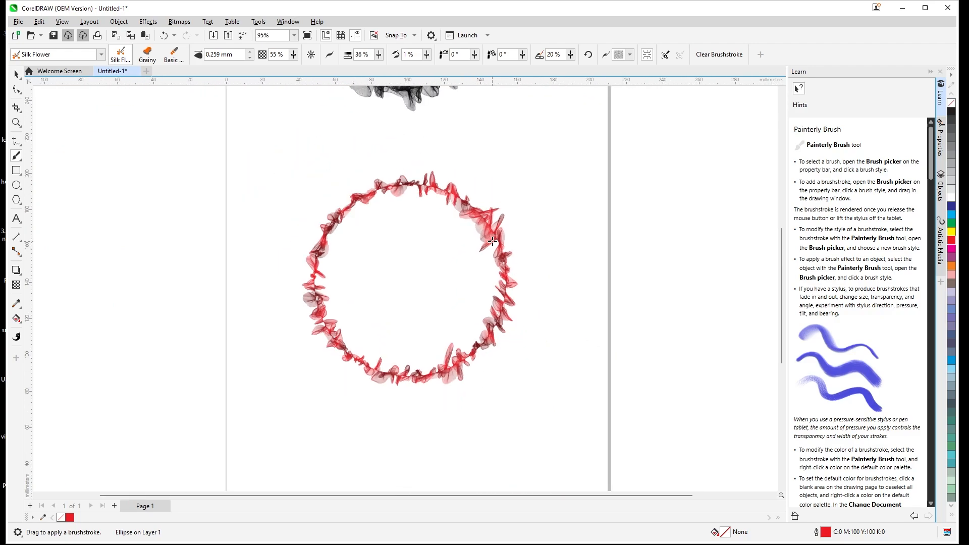
{"action": "scroll", "coordinate": [491, 241], "scroll_direction": "down", "scroll_amount": 1}
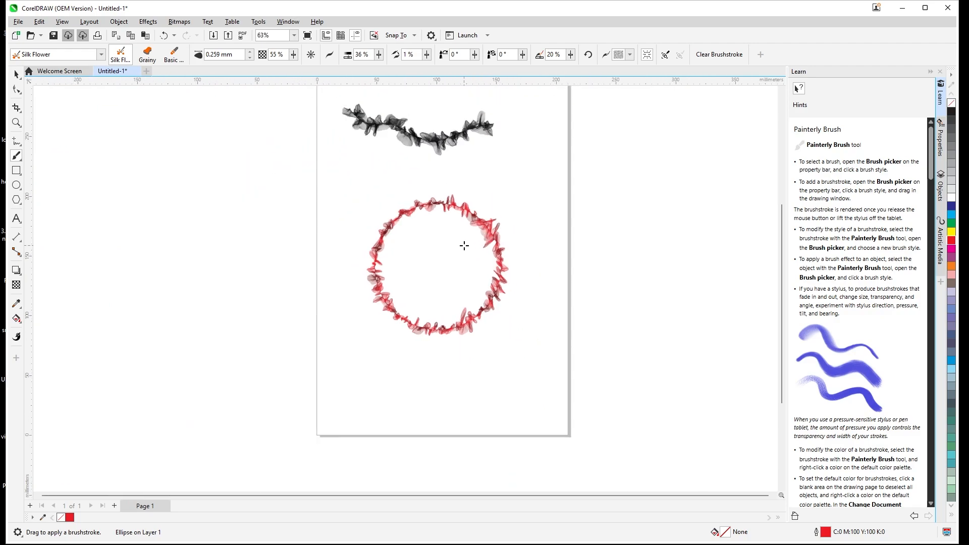
{"action": "scroll", "coordinate": [477, 226], "scroll_direction": "up", "scroll_amount": 2}
{"action": "scroll", "coordinate": [277, 158], "scroll_direction": "down", "scroll_amount": 1}
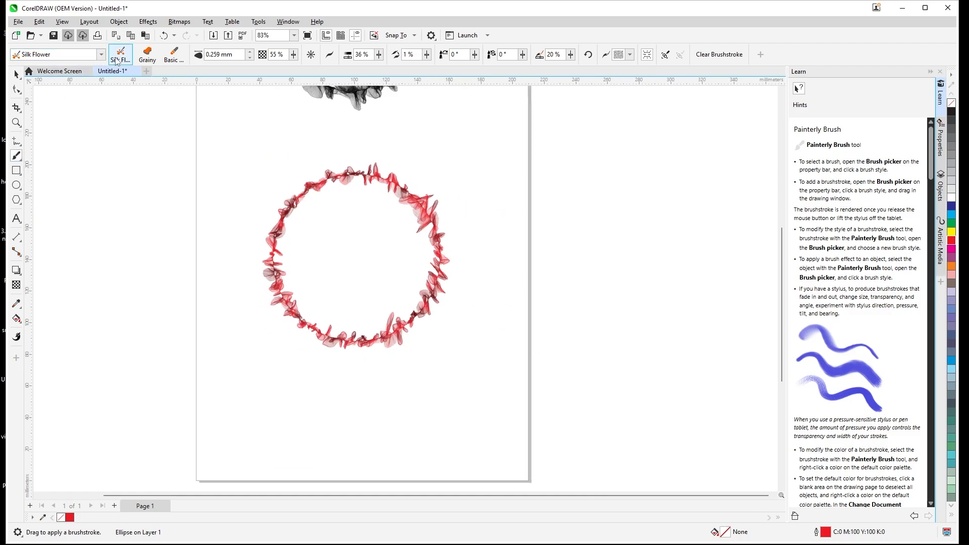
- Change the circle's brush style to Grainy and set its brush size to 9.759 mm
{"action": "left_click", "coordinate": [147, 56]}
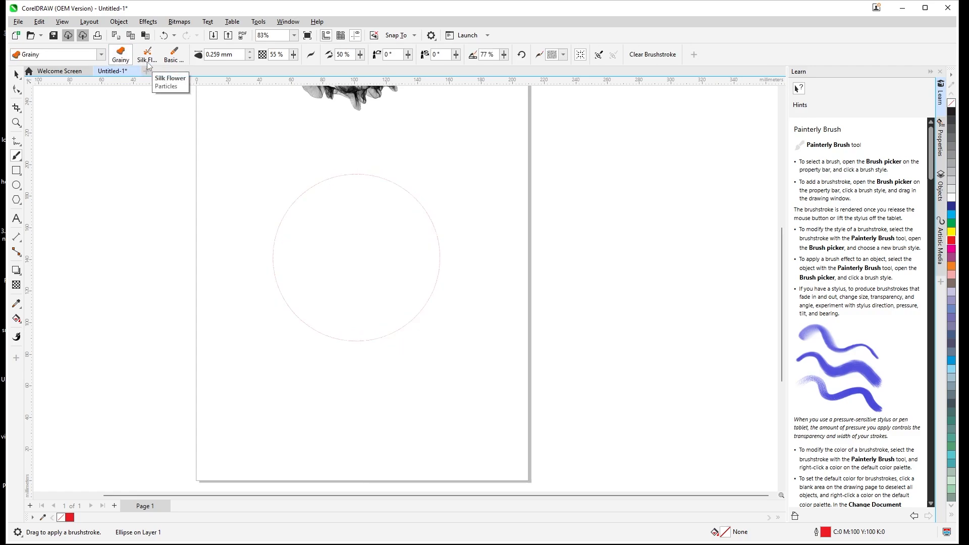
{"action": "left_click", "coordinate": [250, 53]}
{"action": "left_click", "coordinate": [251, 52]}
{"action": "left_click", "coordinate": [250, 53]}
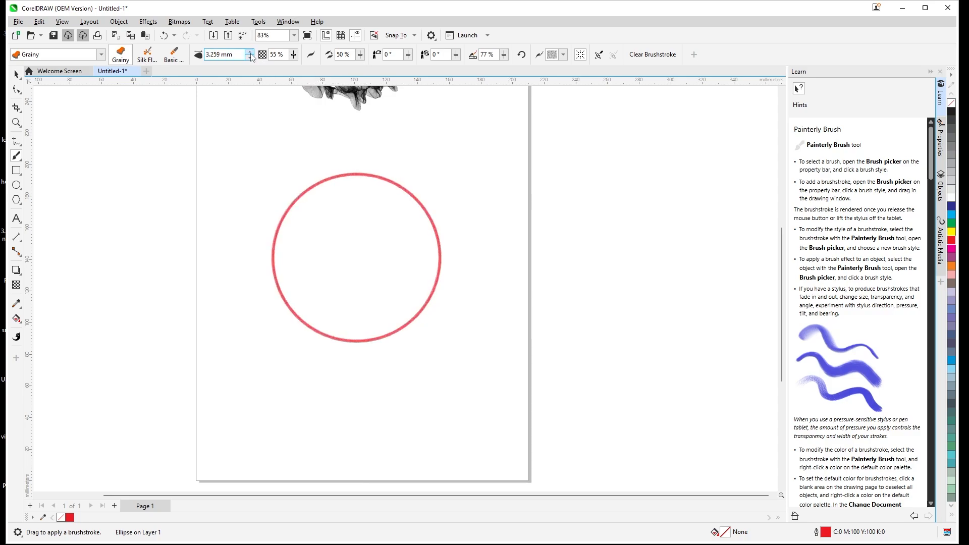
{"action": "left_click", "coordinate": [249, 53]}
{"action": "left_click", "coordinate": [250, 52]}
{"action": "left_click", "coordinate": [250, 53]}
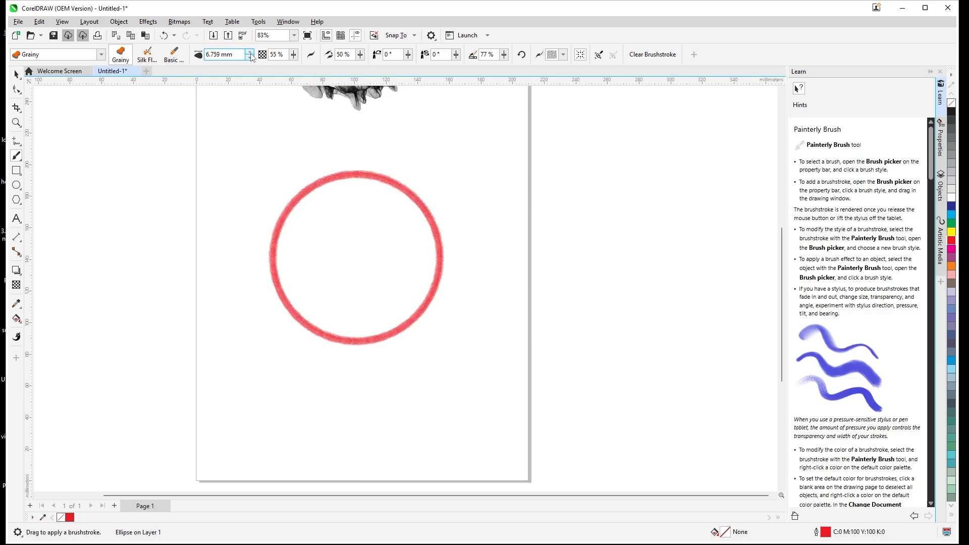
{"action": "left_click", "coordinate": [251, 52]}
{"action": "left_click", "coordinate": [251, 52]}
{"action": "left_click", "coordinate": [251, 52]}
{"action": "left_click", "coordinate": [251, 53]}
{"action": "left_click", "coordinate": [251, 52]}
{"action": "left_click", "coordinate": [251, 52]}
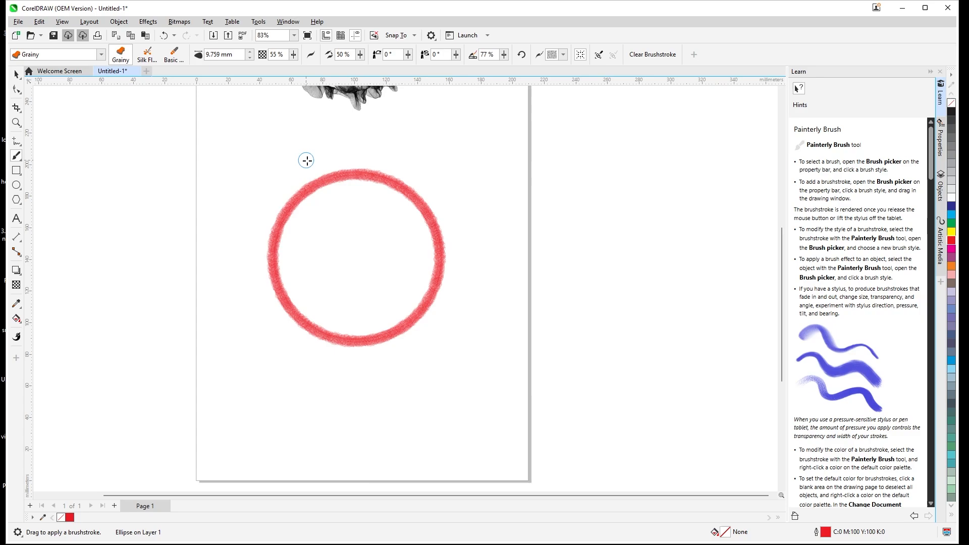
{"action": "scroll", "coordinate": [306, 160], "scroll_direction": "up", "scroll_amount": 4}
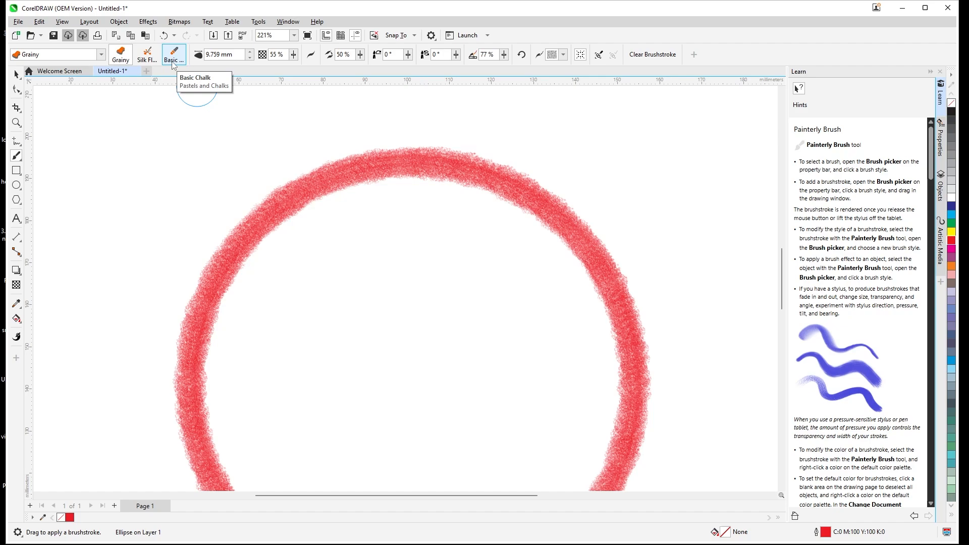
- Change the circle's brush style to Sprinkle
{"action": "left_click", "coordinate": [101, 55]}
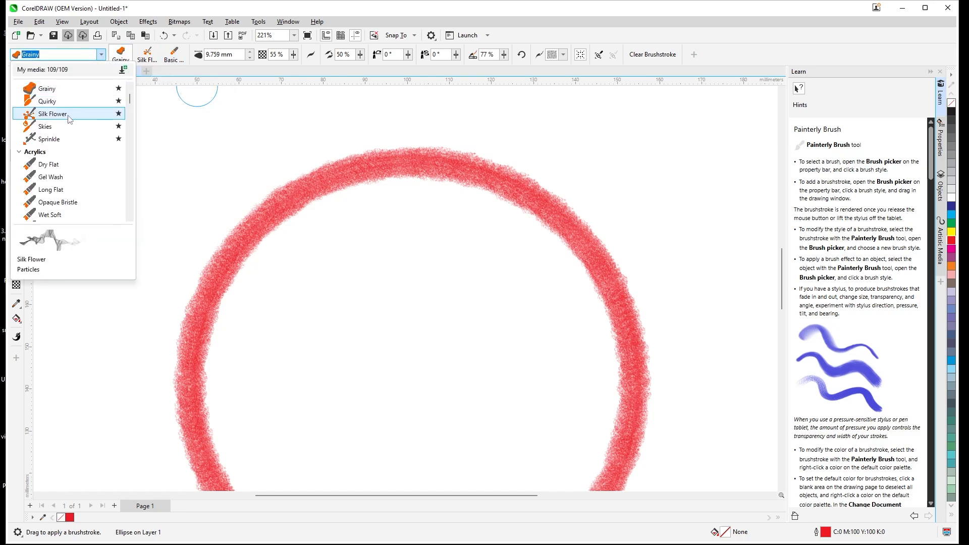
{"action": "left_click", "coordinate": [49, 138]}
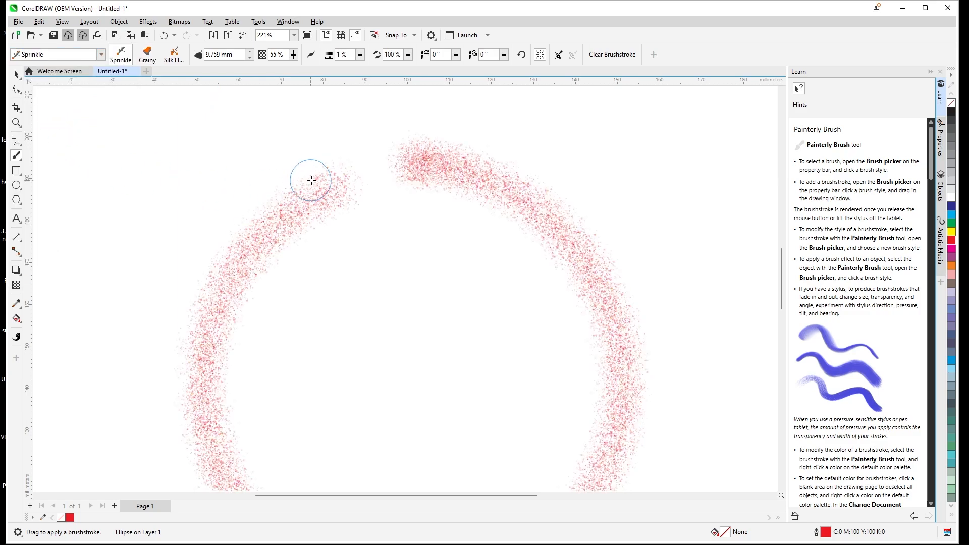
{"action": "scroll", "coordinate": [339, 163], "scroll_direction": "down", "scroll_amount": 2}
{"action": "scroll", "coordinate": [340, 162], "scroll_direction": "down", "scroll_amount": 2}
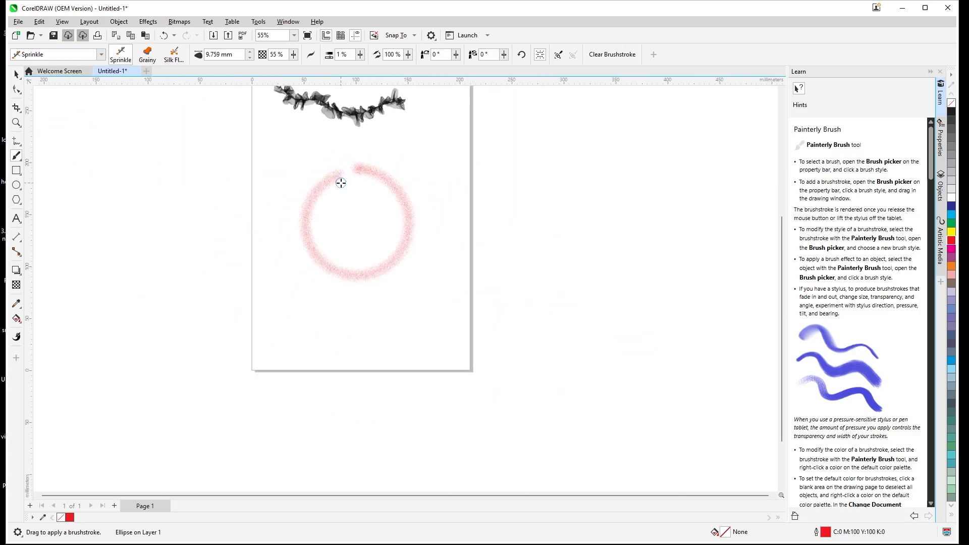
- Paint a short curved Sprinkle stroke between the circle and the page's right edge, and restyle it with the Grainy brush
{"action": "left_click_drag", "start_coordinate": [456, 150], "coordinate": [522, 142]}
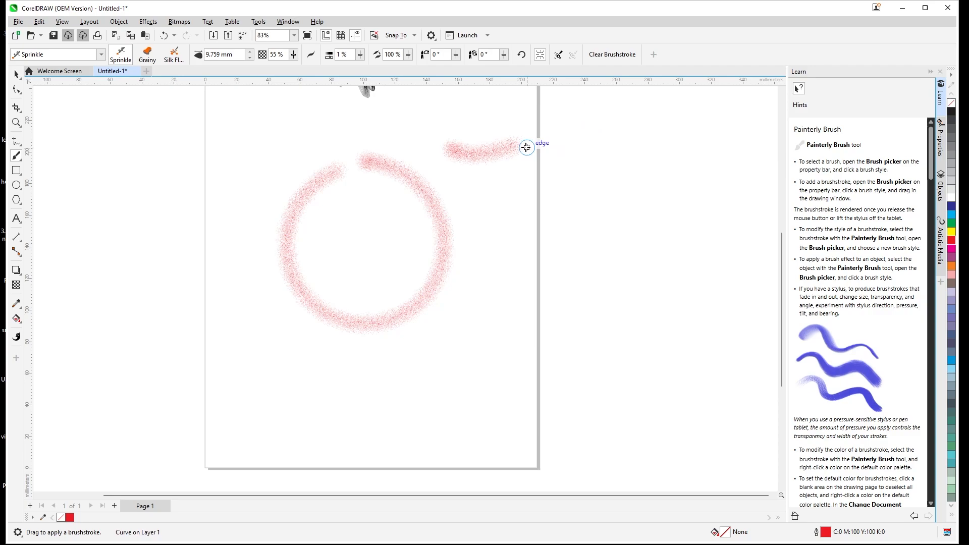
{"action": "scroll", "coordinate": [495, 147], "scroll_direction": "up", "scroll_amount": 2}
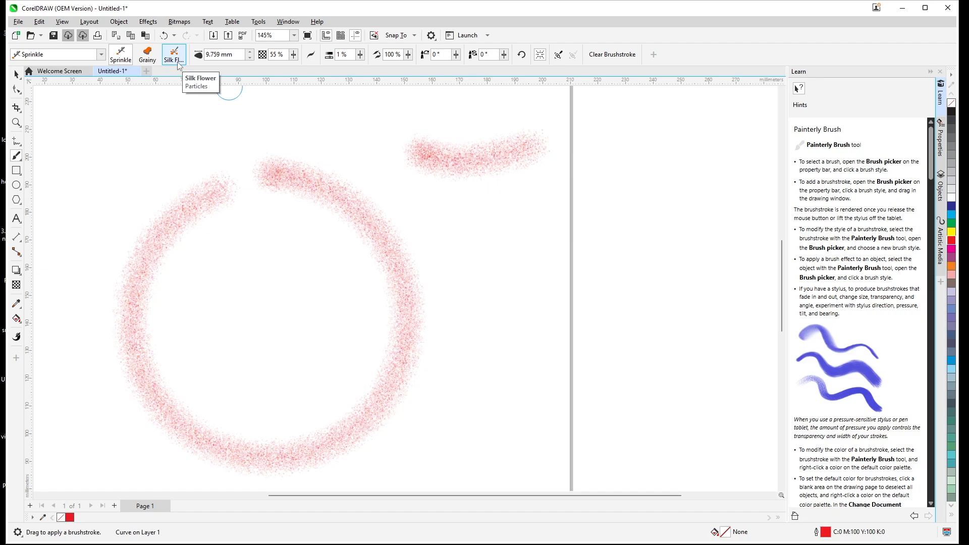
{"action": "left_click", "coordinate": [150, 61]}
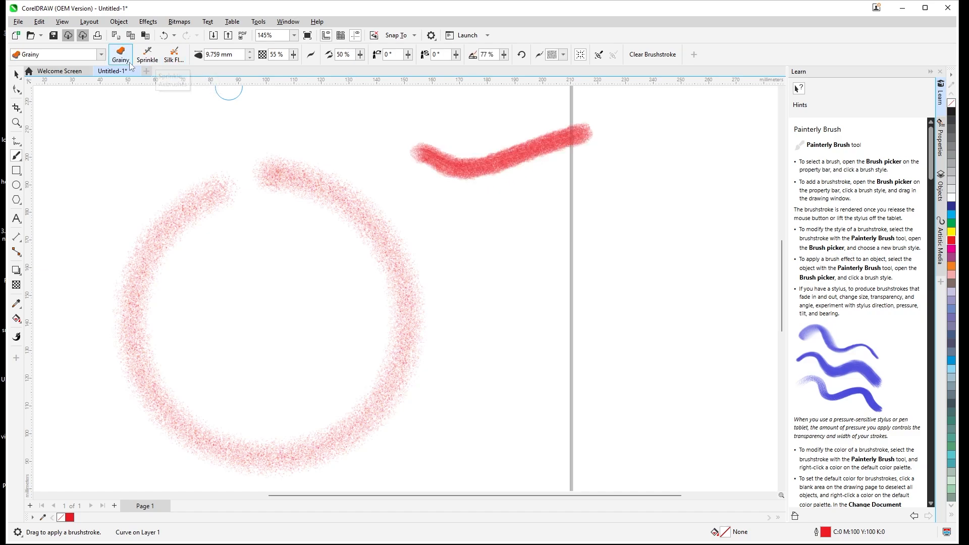
- Paint a short Grainy stroke above the circle's upper-left arc and restyle it with the Sprinkle brush
{"action": "left_click_drag", "start_coordinate": [159, 127], "coordinate": [225, 115]}
{"action": "left_click", "coordinate": [101, 54]}
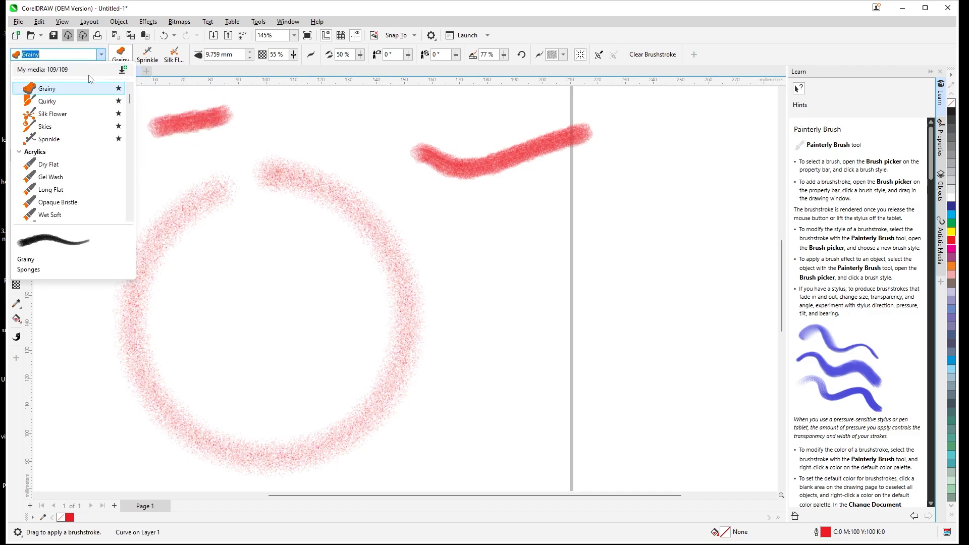
{"action": "left_click", "coordinate": [58, 139]}
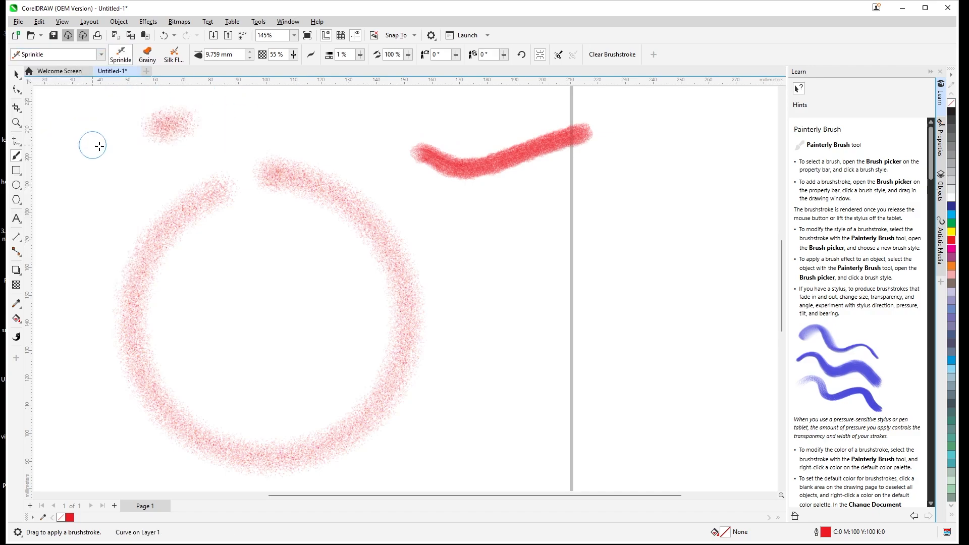
- Paint a Sprinkle stroke below the curved red one, recolour it cyan (C:100 M:0 Y:0 K:0), and paint a diagonal cyan stroke across the page edge
{"action": "left_click_drag", "start_coordinate": [475, 213], "coordinate": [665, 170]}
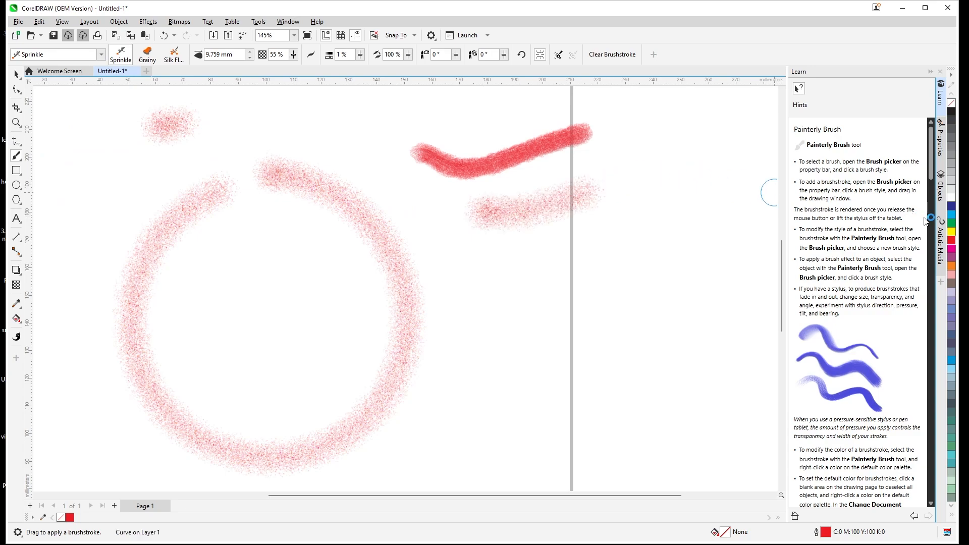
{"action": "right_click", "coordinate": [951, 216]}
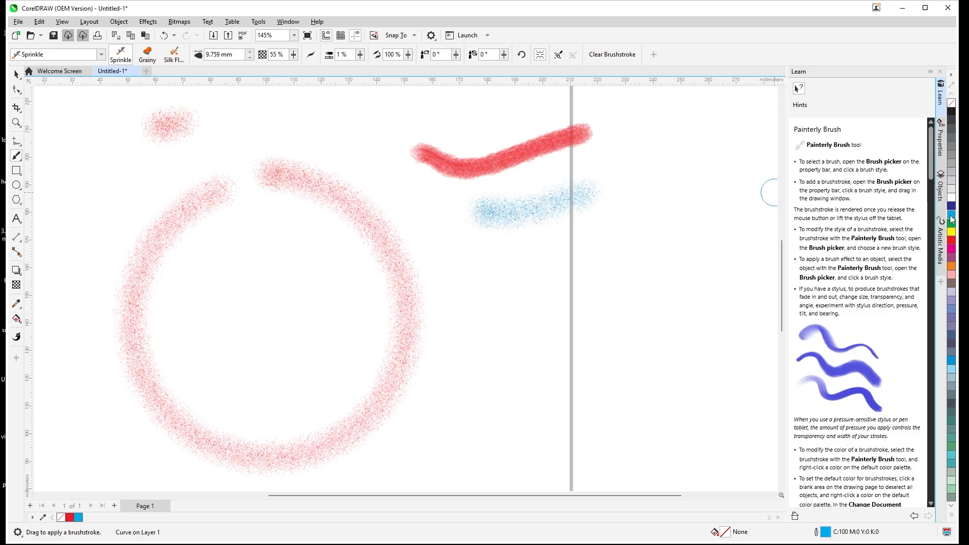
{"action": "left_click_drag", "start_coordinate": [555, 270], "coordinate": [656, 176]}
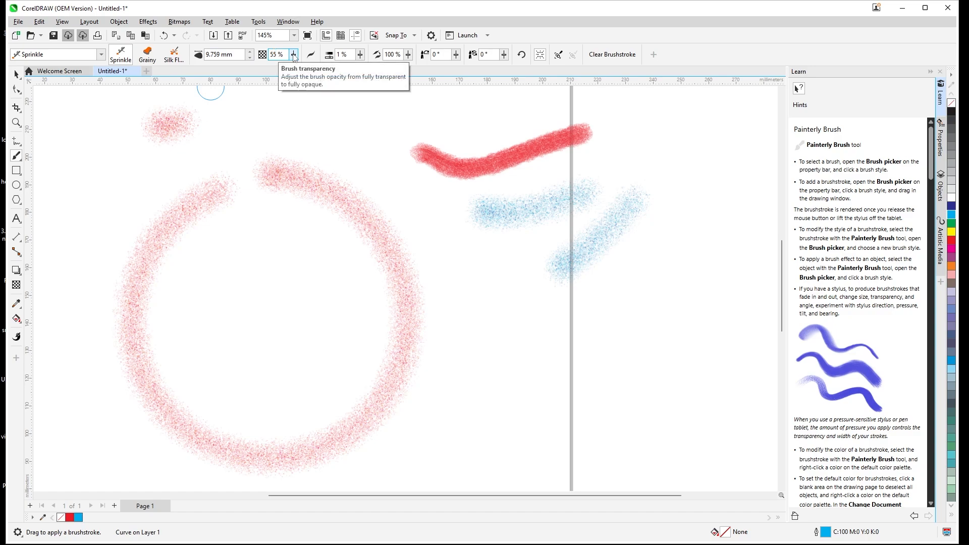
- Set the diagonal cyan stroke's brush transparency to 100% and paint another stroke just outside the page's right edge
{"action": "left_click_drag", "start_coordinate": [293, 56], "coordinate": [290, 69]}
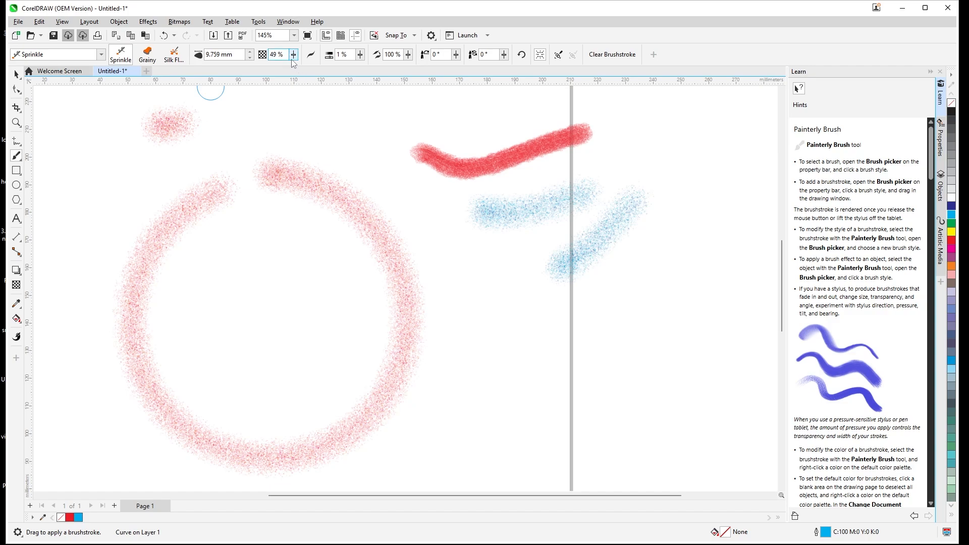
{"action": "left_click", "coordinate": [293, 57]}
{"action": "left_click_drag", "start_coordinate": [317, 66], "coordinate": [320, 71]}
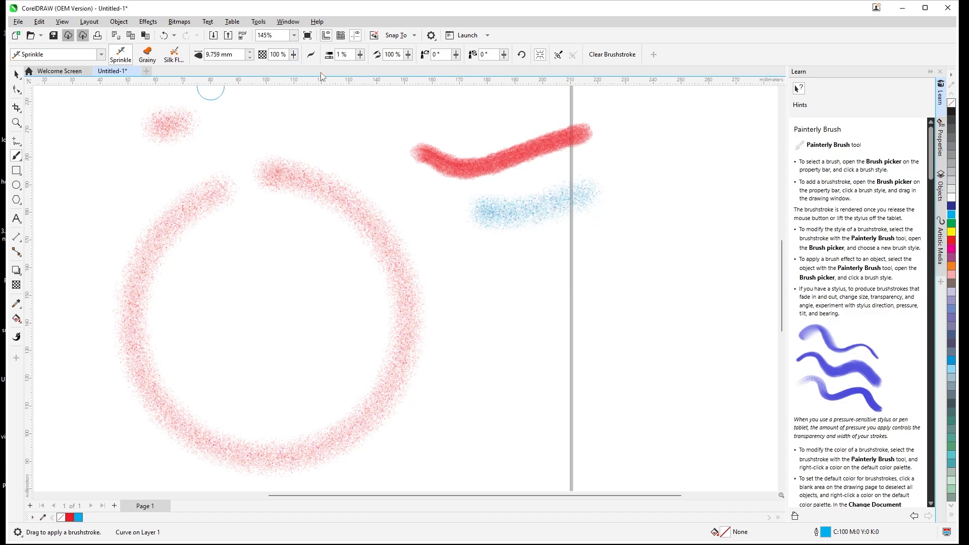
{"action": "left_click_drag", "start_coordinate": [484, 275], "coordinate": [651, 216]}
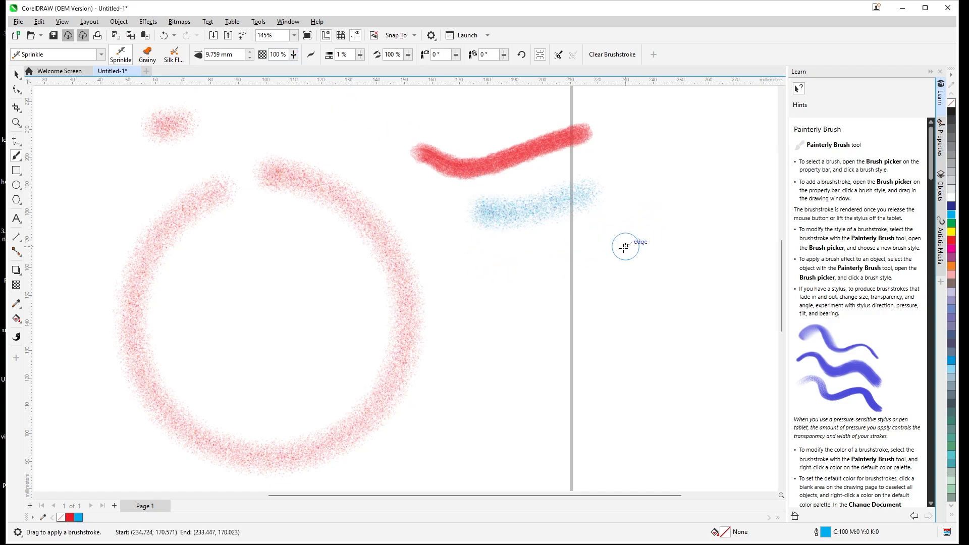
- Set the newest stroke's brush transparency to 0% and paint three more cyan Sprinkle strokes around the page's right edge
{"action": "left_click", "coordinate": [293, 57]}
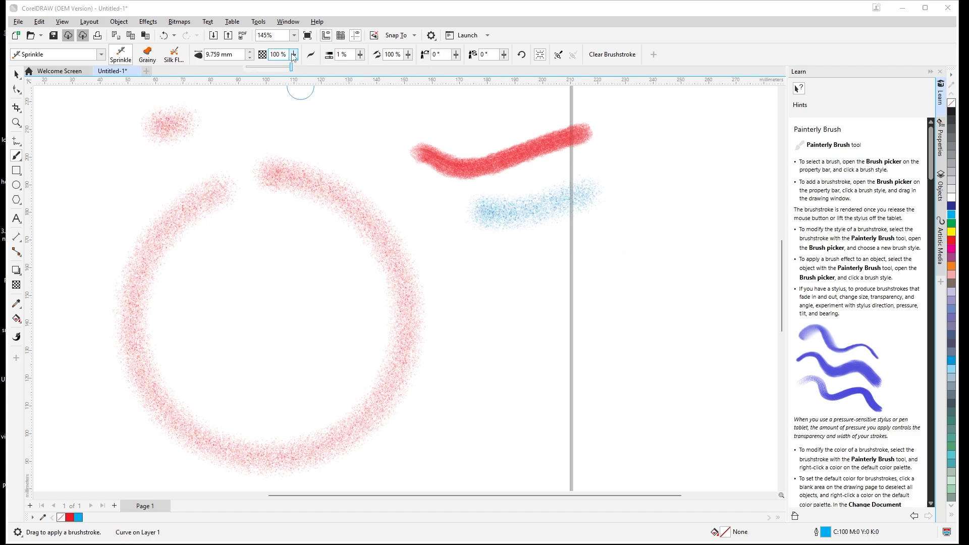
{"action": "left_click_drag", "start_coordinate": [289, 67], "coordinate": [287, 67]}
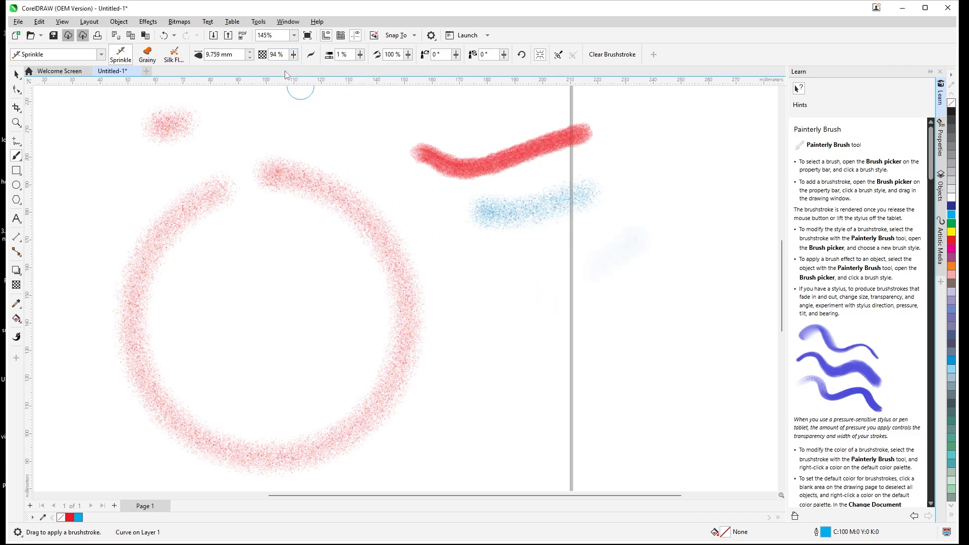
{"action": "left_click", "coordinate": [292, 60]}
{"action": "left_click_drag", "start_coordinate": [292, 65], "coordinate": [245, 66]}
{"action": "left_click_drag", "start_coordinate": [483, 303], "coordinate": [573, 216]}
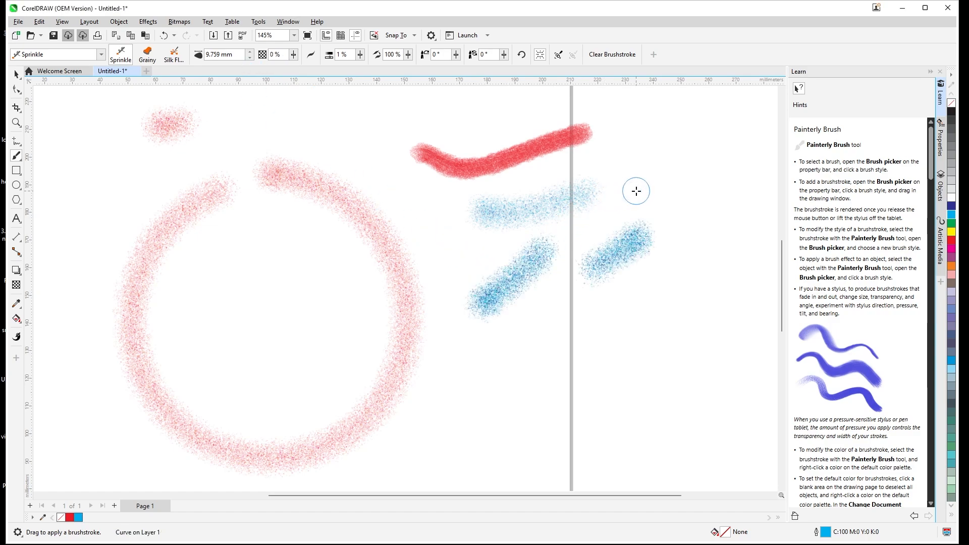
{"action": "mouse_move", "coordinate": [635, 191]}
{"action": "left_mouse_down"}
{"action": "mouse_move", "coordinate": [686, 144]}
{"action": "mouse_move", "coordinate": [586, 102]}
{"action": "left_mouse_up"}
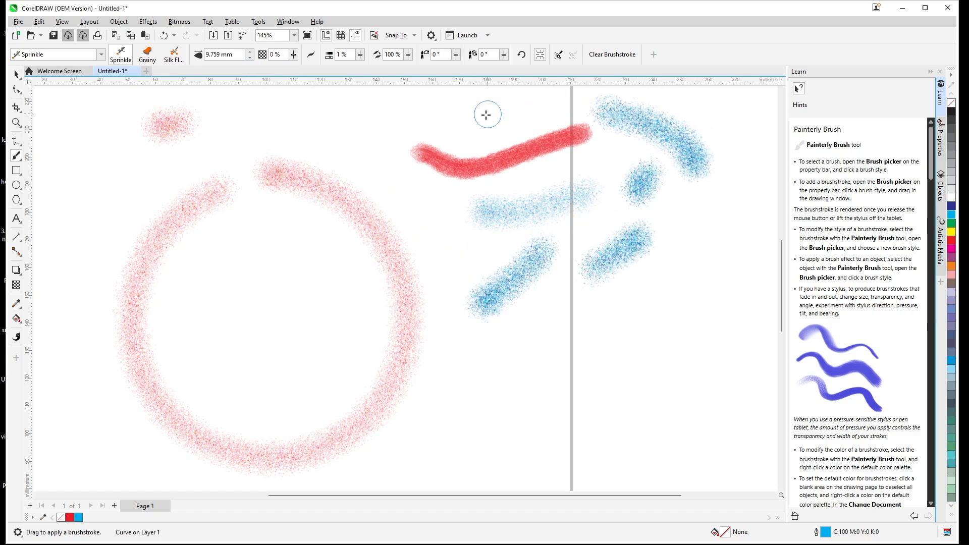
- Set the brush transparency of the arched cyan stroke outside the page to 50%
{"action": "left_click", "coordinate": [293, 55]}
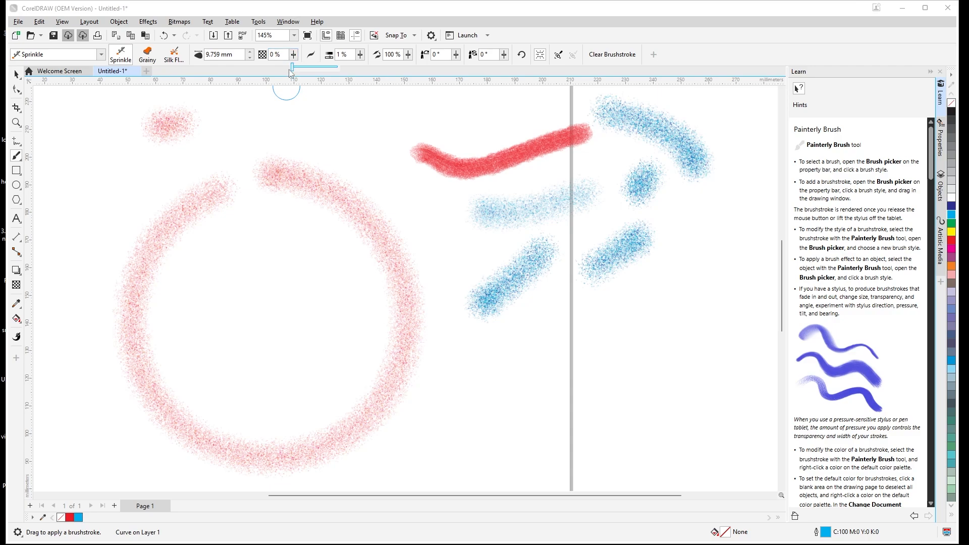
{"action": "left_click_drag", "start_coordinate": [292, 67], "coordinate": [312, 71]}
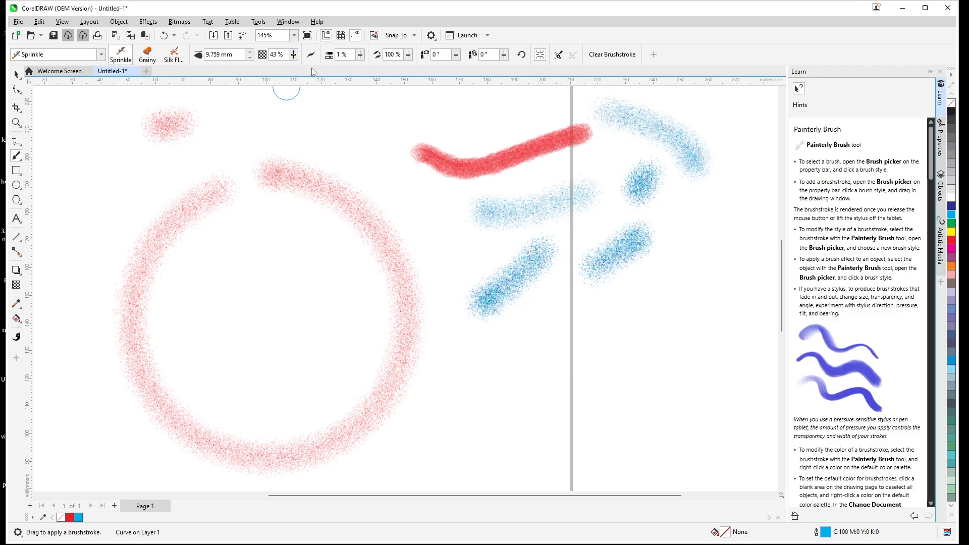
{"action": "left_click", "coordinate": [293, 54]}
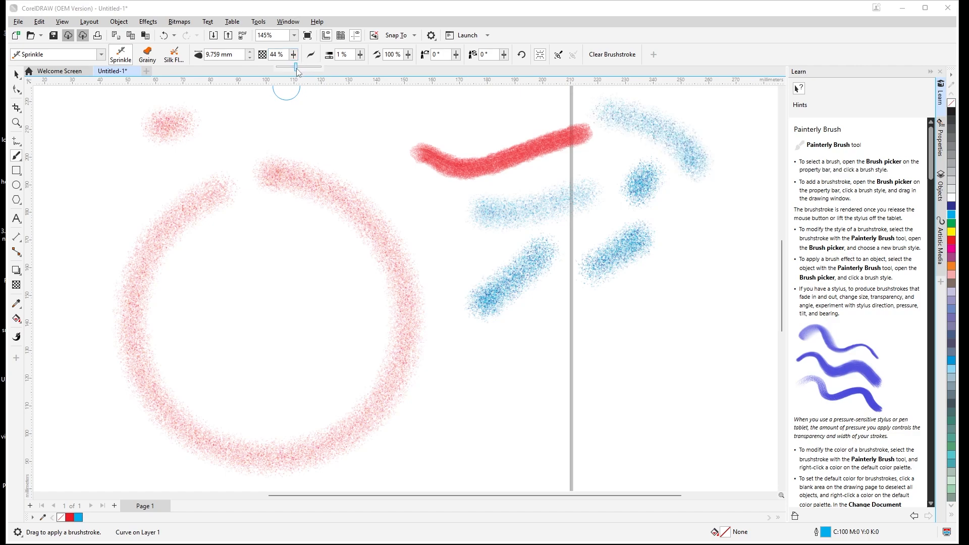
{"action": "left_click_drag", "start_coordinate": [295, 68], "coordinate": [299, 73]}
- Paint a cyan Sprinkle stroke above the circle's upper-right arc, enable simulated pen pressure on it, and paint two more strokes
{"action": "left_click_drag", "start_coordinate": [336, 124], "coordinate": [444, 104]}
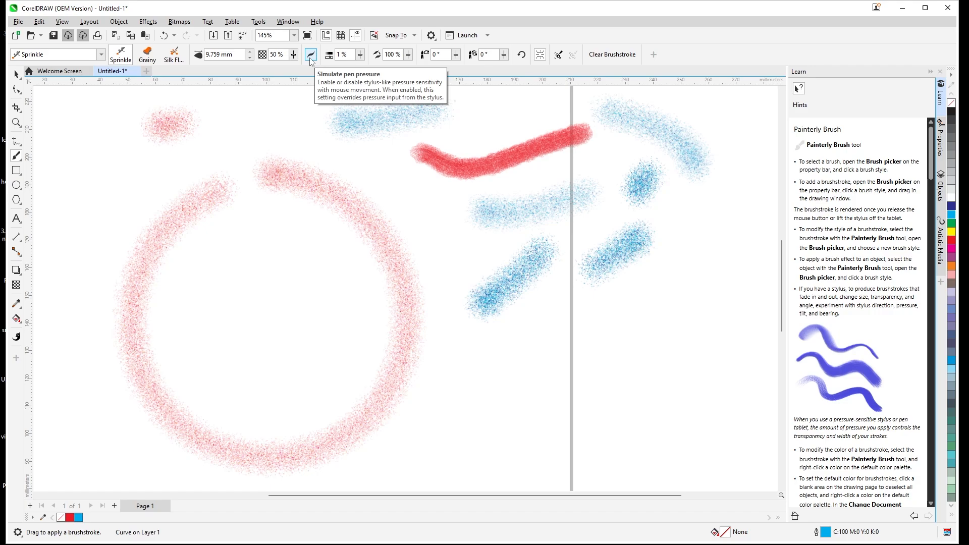
{"action": "mouse_move", "coordinate": [354, 149]}
{"action": "left_mouse_down"}
{"action": "mouse_move", "coordinate": [475, 307]}
{"action": "mouse_move", "coordinate": [514, 396]}
{"action": "left_mouse_up"}
{"action": "left_click_drag", "start_coordinate": [666, 292], "coordinate": [666, 291]}
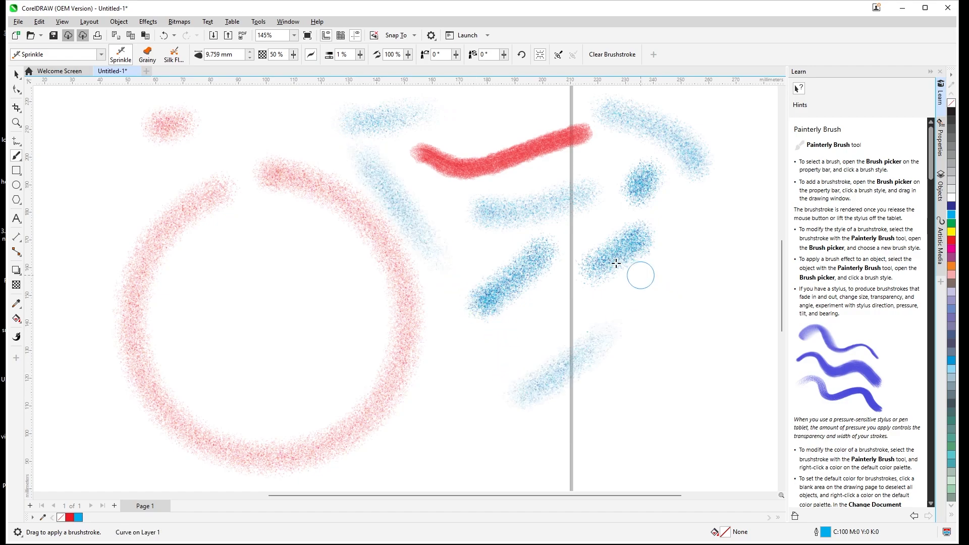
- Change the brush style of the lowest cyan stroke to Basic Chalk
{"action": "left_click", "coordinate": [101, 55]}
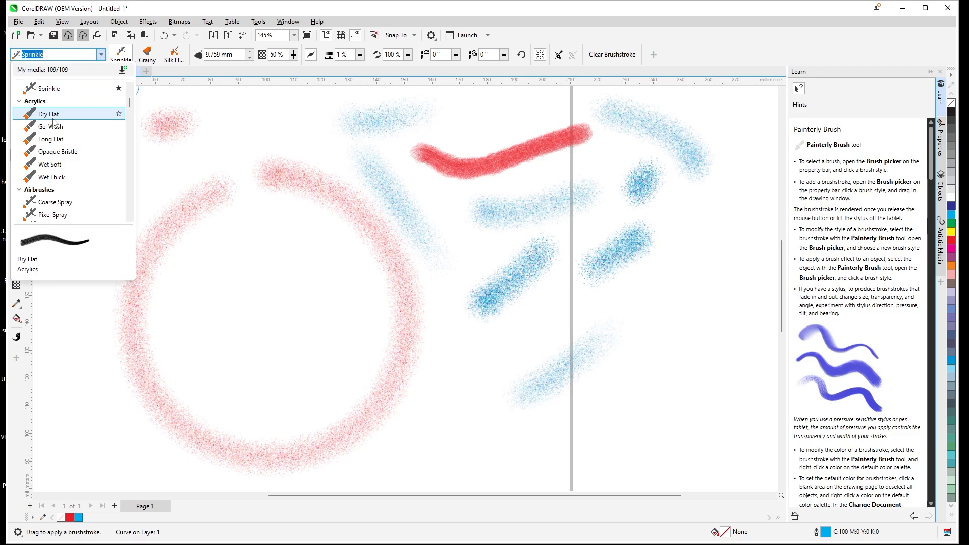
{"action": "scroll", "coordinate": [54, 122], "scroll_direction": "up", "scroll_amount": 3}
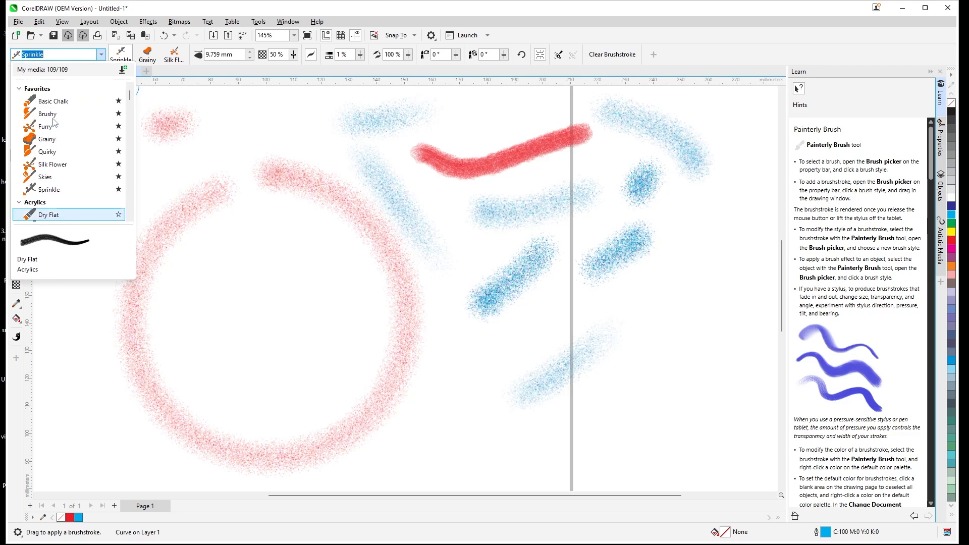
{"action": "left_click", "coordinate": [59, 105]}
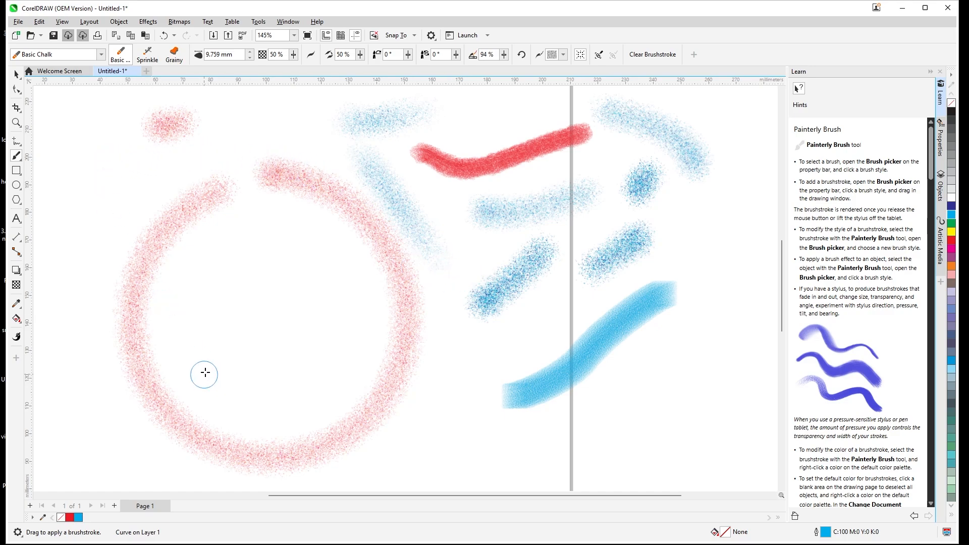
- Paint three Basic Chalk strokes side by side inside the circle, enabling simulated pen pressure from the first one on
{"action": "left_click_drag", "start_coordinate": [203, 373], "coordinate": [303, 261]}
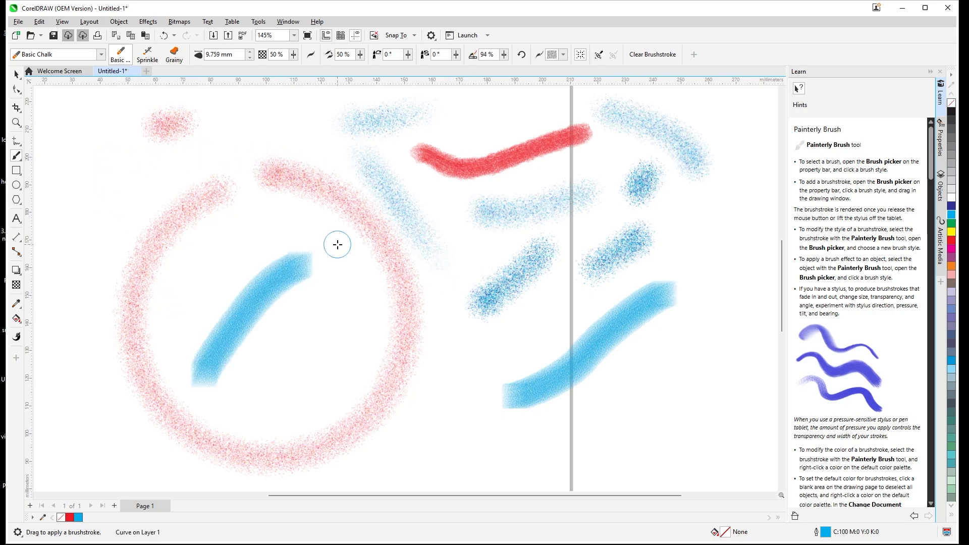
{"action": "left_click", "coordinate": [311, 54]}
{"action": "left_click_drag", "start_coordinate": [282, 371], "coordinate": [339, 266]}
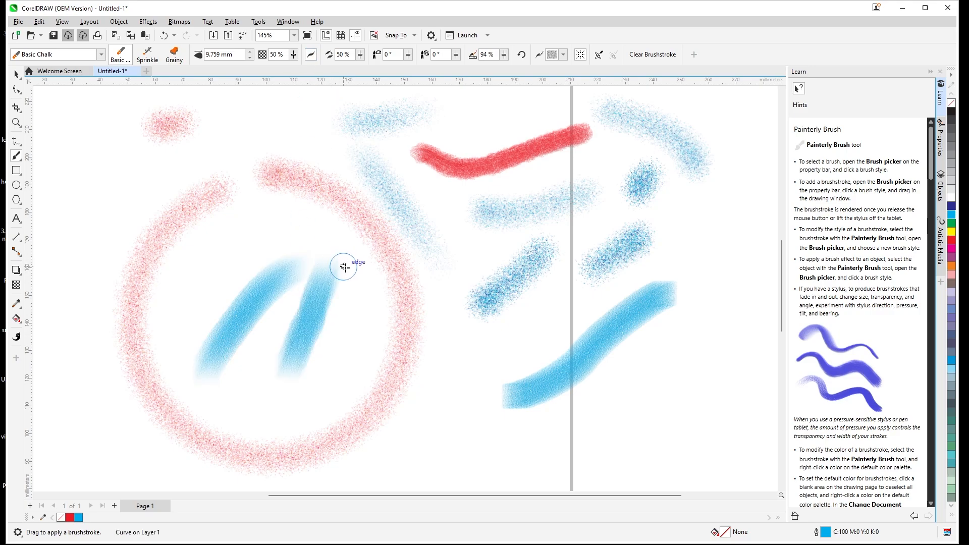
{"action": "scroll", "coordinate": [326, 287], "scroll_direction": "up", "scroll_amount": 5}
{"action": "scroll", "coordinate": [389, 188], "scroll_direction": "down", "scroll_amount": 2}
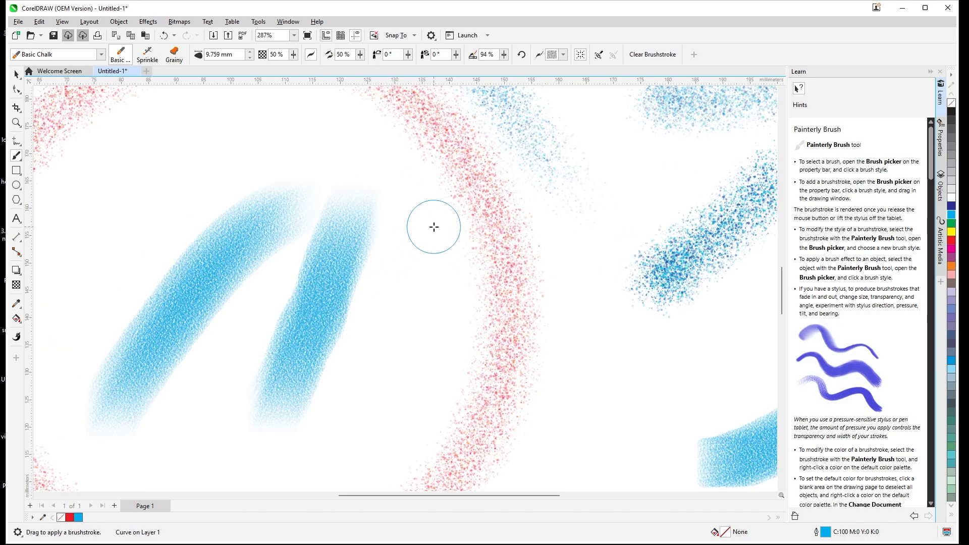
{"action": "mouse_move", "coordinate": [433, 227]}
{"action": "left_mouse_down"}
{"action": "mouse_move", "coordinate": [417, 359]}
{"action": "mouse_move", "coordinate": [380, 439]}
{"action": "left_mouse_up"}
{"action": "scroll", "coordinate": [444, 272], "scroll_direction": "down", "scroll_amount": 3}
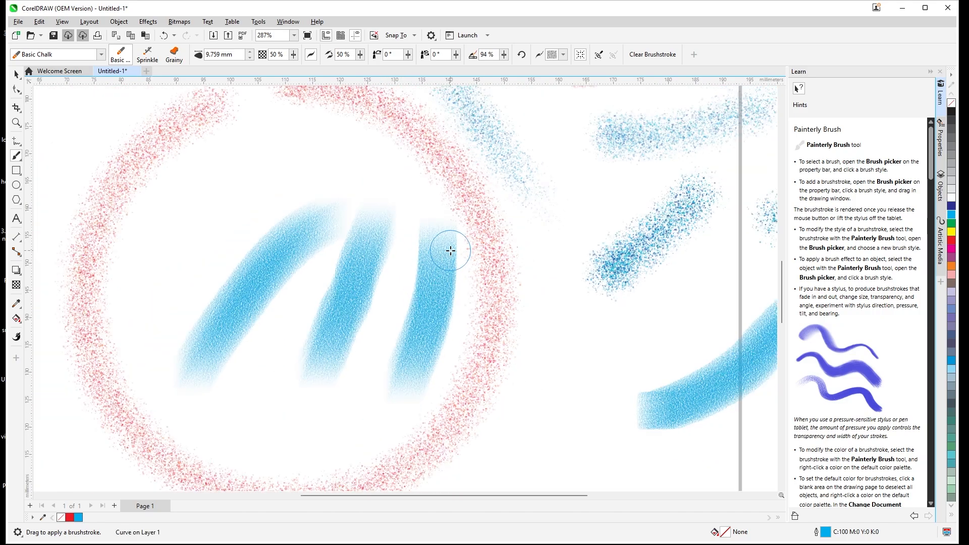
{"action": "scroll", "coordinate": [440, 292], "scroll_direction": "up", "scroll_amount": 2}
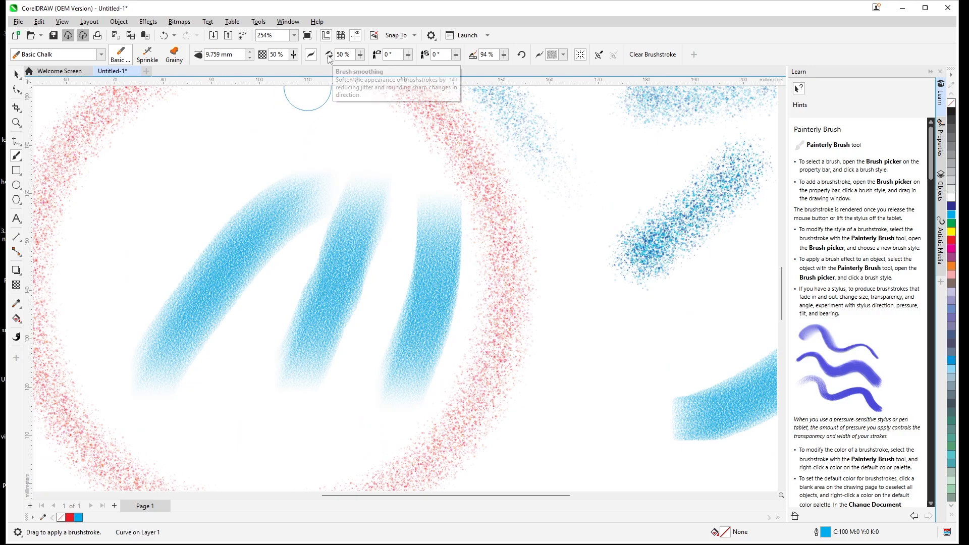
- Set the brush smoothing of the third chalk stroke inside the circle to 92%
{"action": "left_click", "coordinate": [359, 57]}
{"action": "left_click_drag", "start_coordinate": [360, 70], "coordinate": [357, 69]}
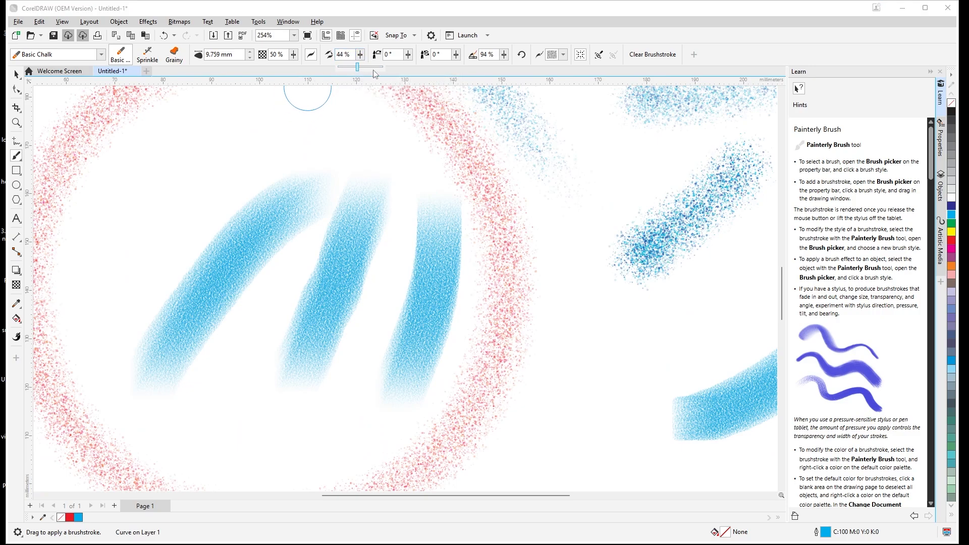
{"action": "left_click", "coordinate": [378, 68]}
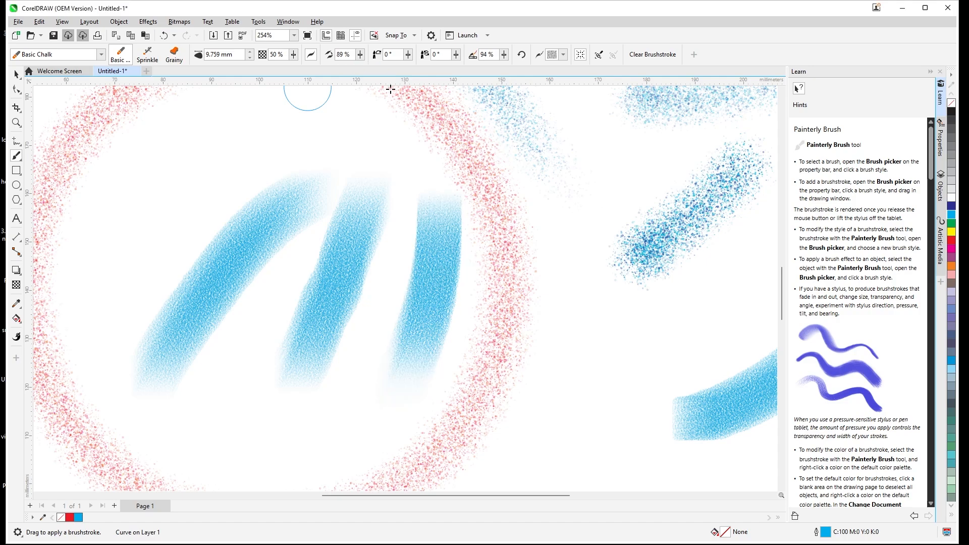
{"action": "left_click", "coordinate": [361, 55]}
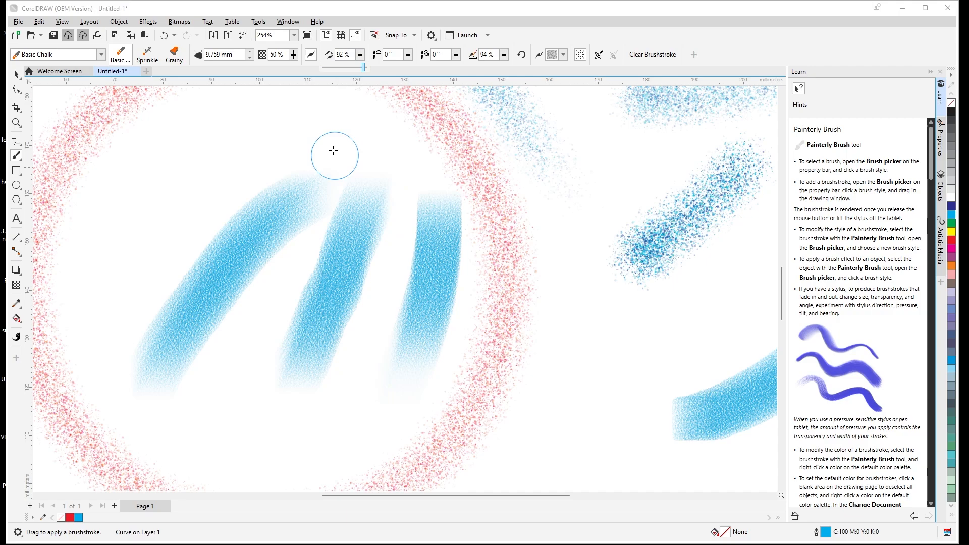
- Paint a short slanted chalk stroke above the three others and set its brush smoothing to 53%
{"action": "left_click_drag", "start_coordinate": [330, 121], "coordinate": [225, 169]}
{"action": "left_click", "coordinate": [361, 55]}
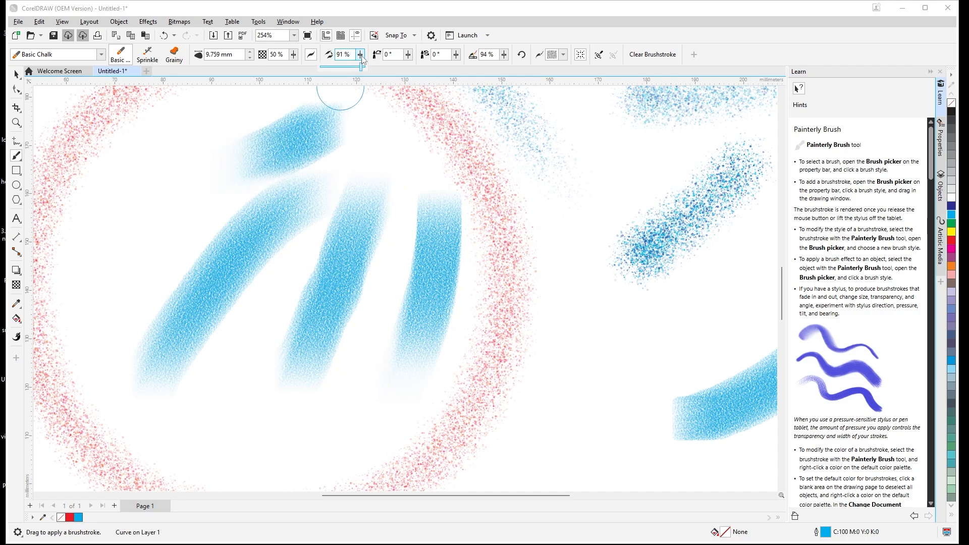
{"action": "left_click_drag", "start_coordinate": [361, 68], "coordinate": [346, 67]}
{"action": "left_click", "coordinate": [360, 54]}
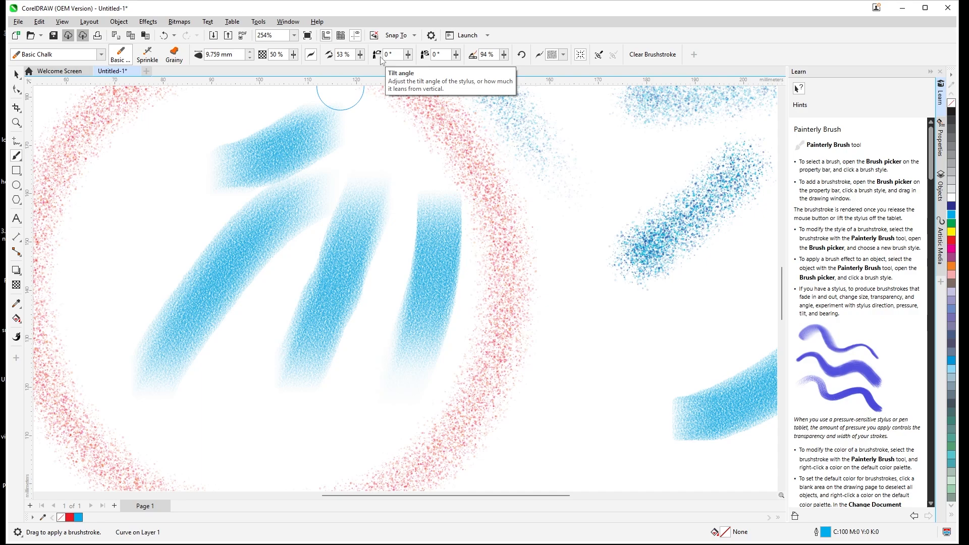
- Set the short slanted stroke's tilt angle to 46° and paint two narrow chalk strokes inside the circle's upper-left arc
{"action": "left_click", "coordinate": [408, 54]}
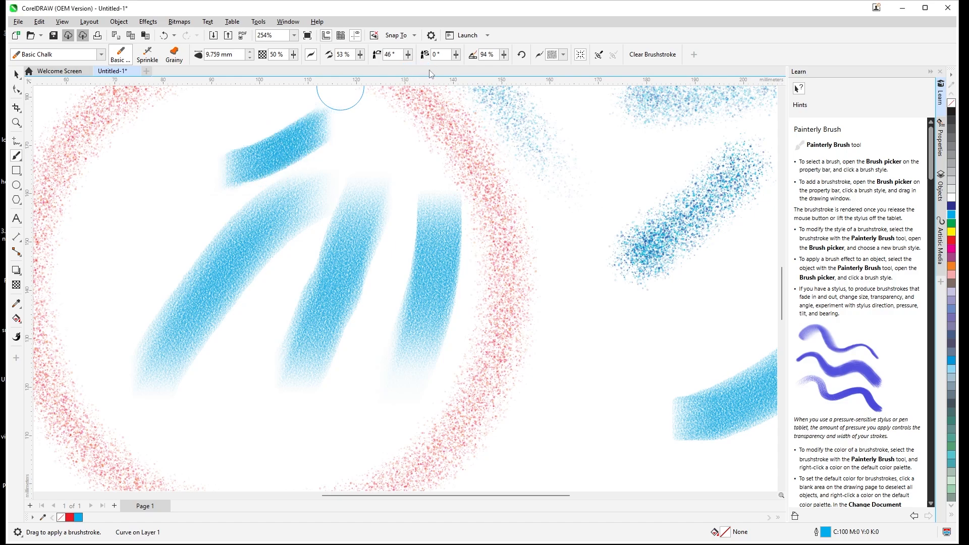
{"action": "left_click_drag", "start_coordinate": [196, 143], "coordinate": [151, 252]}
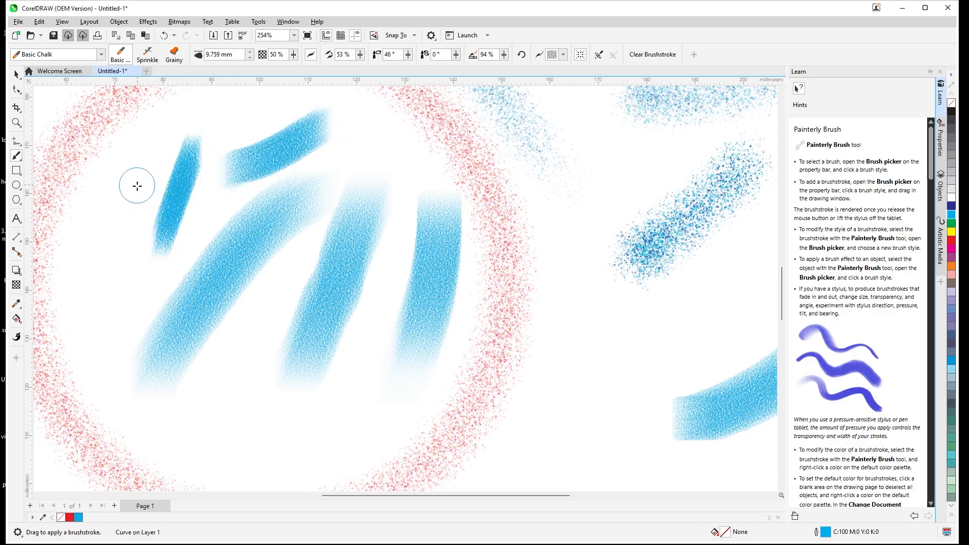
{"action": "left_click_drag", "start_coordinate": [136, 186], "coordinate": [121, 283]}
- Paint a near-vertical chalk stroke just outside the circle's right side and set its tilt angle to 23°
{"action": "left_click_drag", "start_coordinate": [577, 180], "coordinate": [575, 360]}
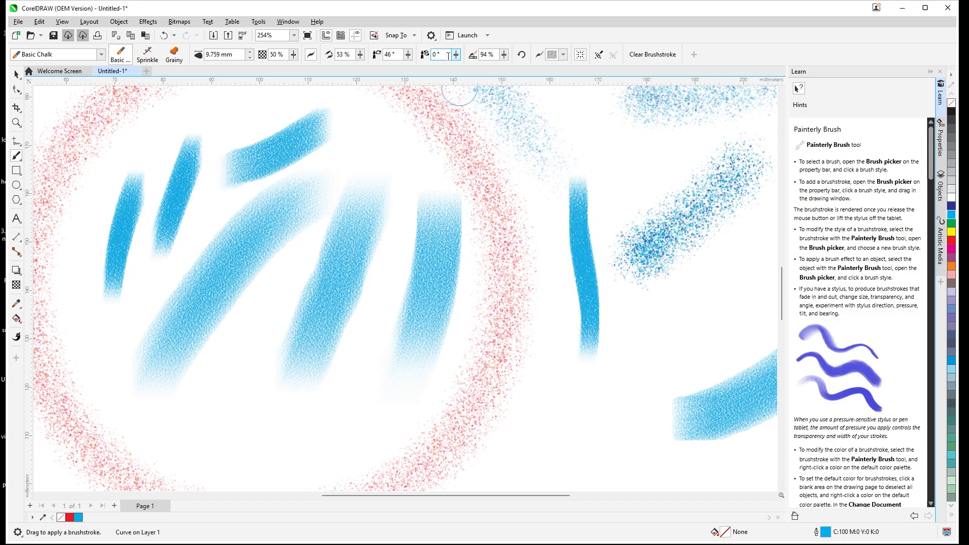
{"action": "left_click", "coordinate": [408, 54]}
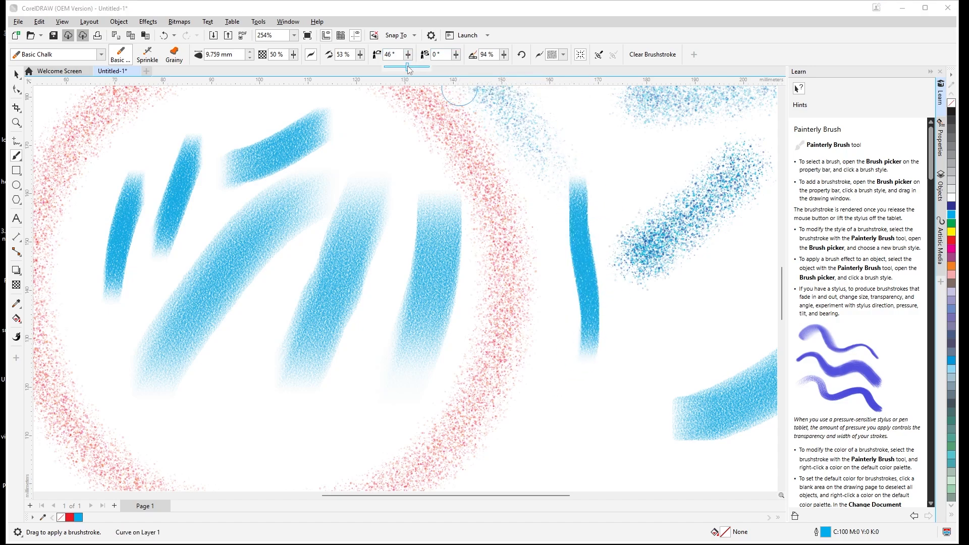
{"action": "left_click_drag", "start_coordinate": [399, 73], "coordinate": [396, 74]}
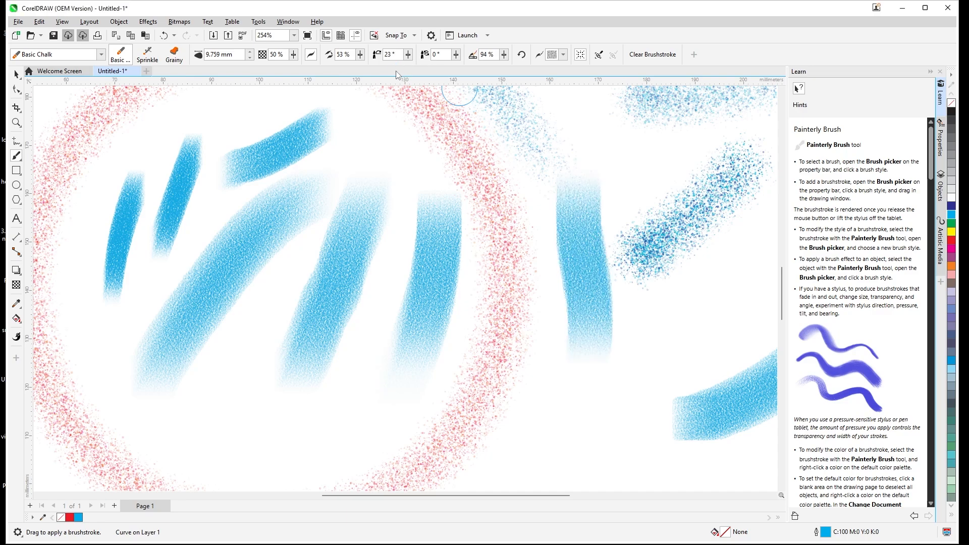
- Set the near-vertical chalk stroke's tilt angle to 69° and paint a similar narrow stroke across the dark sprinkled stroke beside it
{"action": "left_click", "coordinate": [407, 57]}
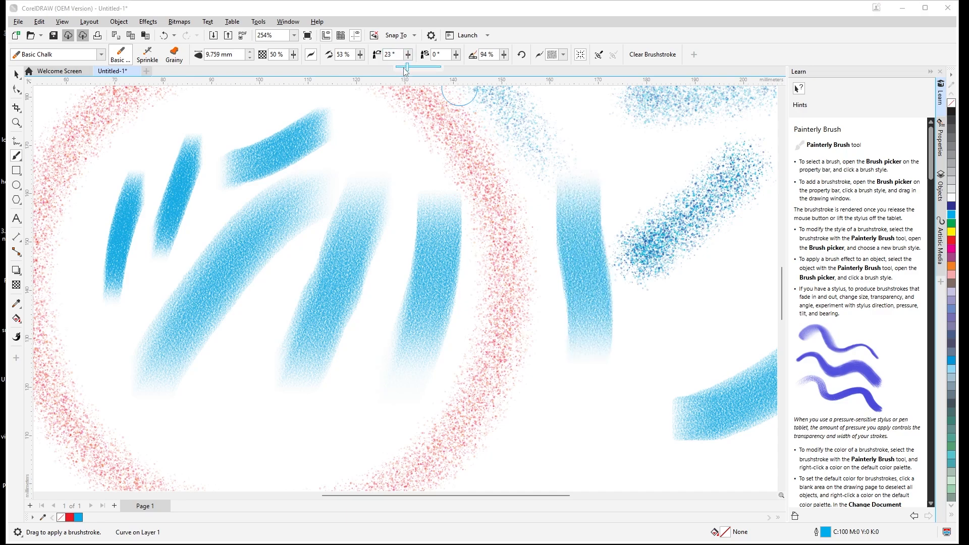
{"action": "left_click", "coordinate": [431, 72]}
{"action": "left_click_drag", "start_coordinate": [636, 148], "coordinate": [648, 316]}
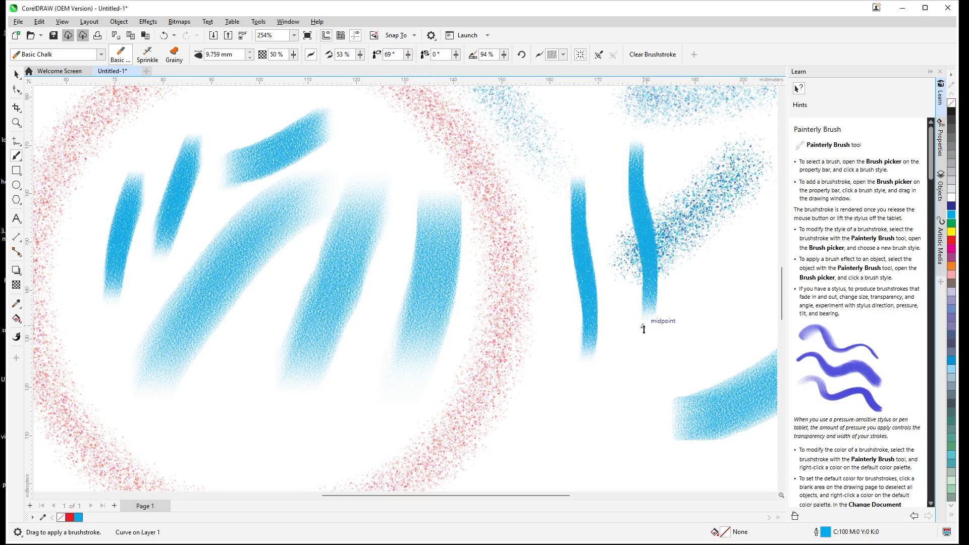
- Set the newest narrow chalk stroke's bearing angle to 208° and paint three more chalk strokes in different directions around the circle's right side
{"action": "left_click", "coordinate": [456, 55]}
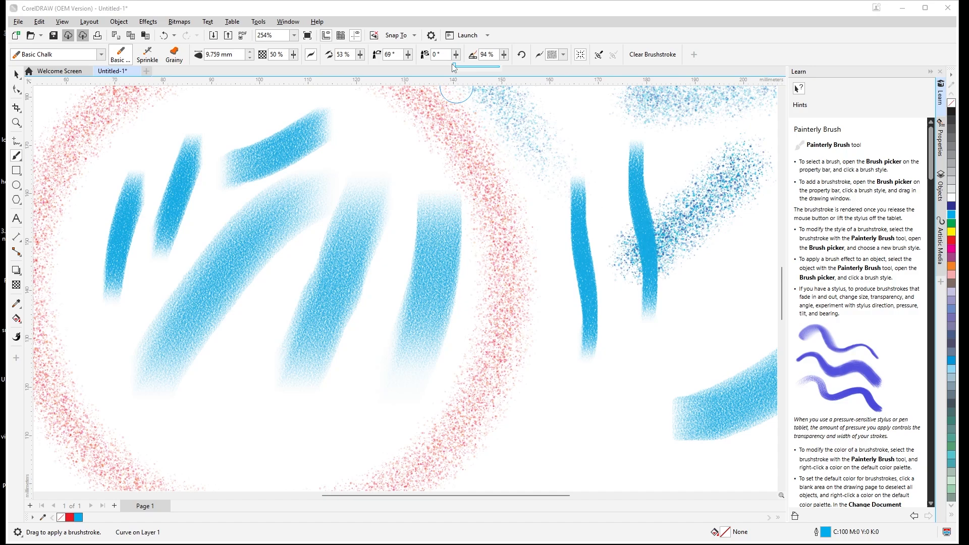
{"action": "left_click_drag", "start_coordinate": [471, 69], "coordinate": [481, 67]}
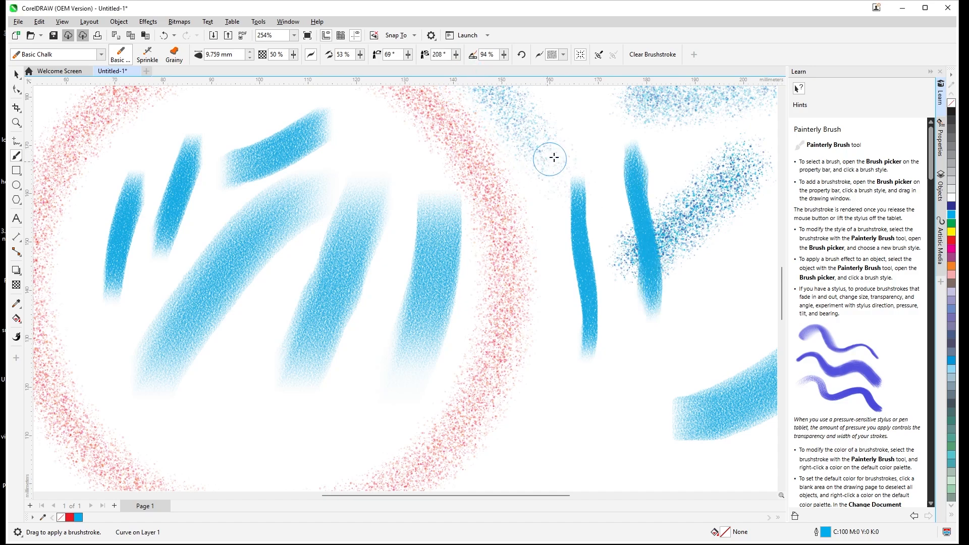
{"action": "left_click_drag", "start_coordinate": [560, 135], "coordinate": [572, 309]}
{"action": "left_click_drag", "start_coordinate": [550, 438], "coordinate": [507, 261]}
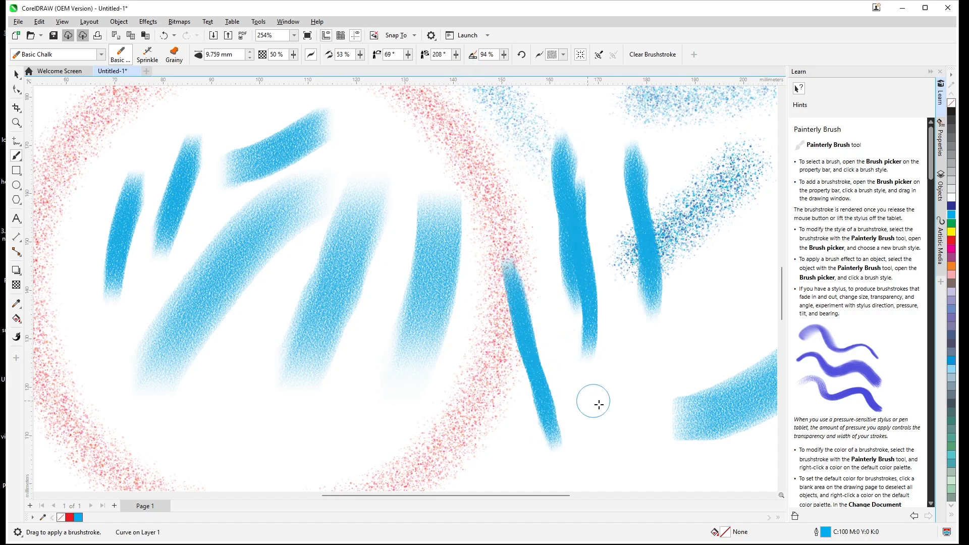
{"action": "left_click_drag", "start_coordinate": [630, 431], "coordinate": [704, 276]}
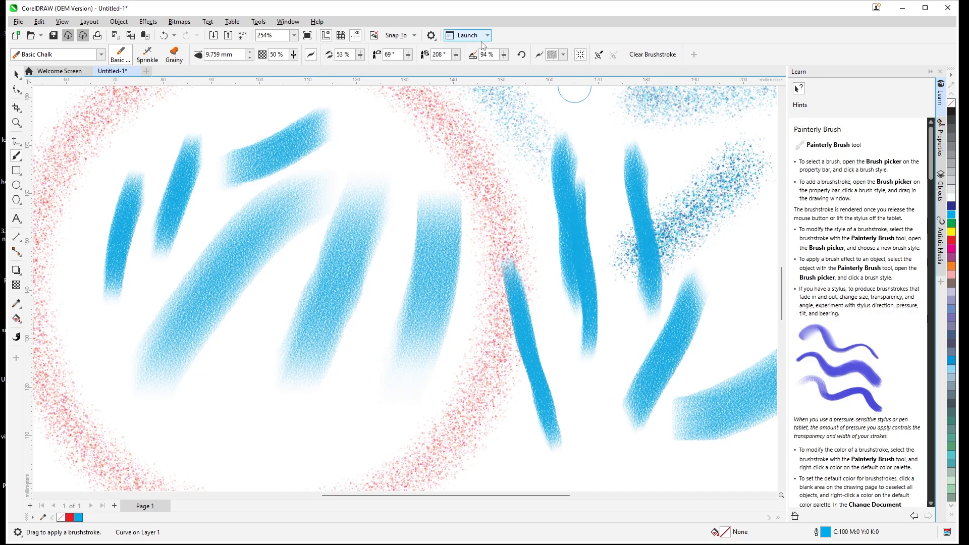
- Reset the brush settings to their defaults and paint a wide chalk stroke over the circle's upper-right arc
{"action": "left_click", "coordinate": [521, 54]}
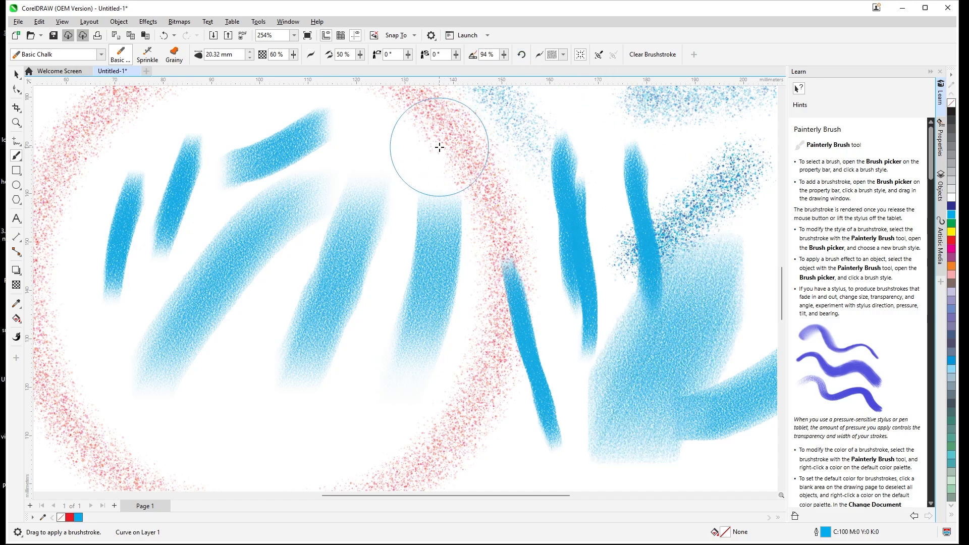
{"action": "left_click_drag", "start_coordinate": [439, 145], "coordinate": [374, 231]}
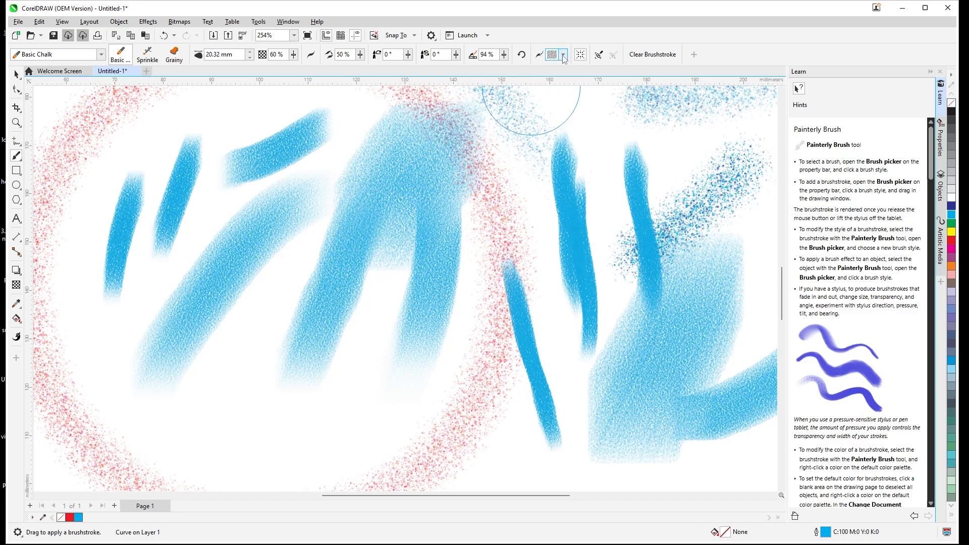
- Give the wide chalk stroke the dotted-grid grain texture and paint another wide stroke down across the circle's lower arc
{"action": "left_click", "coordinate": [564, 56]}
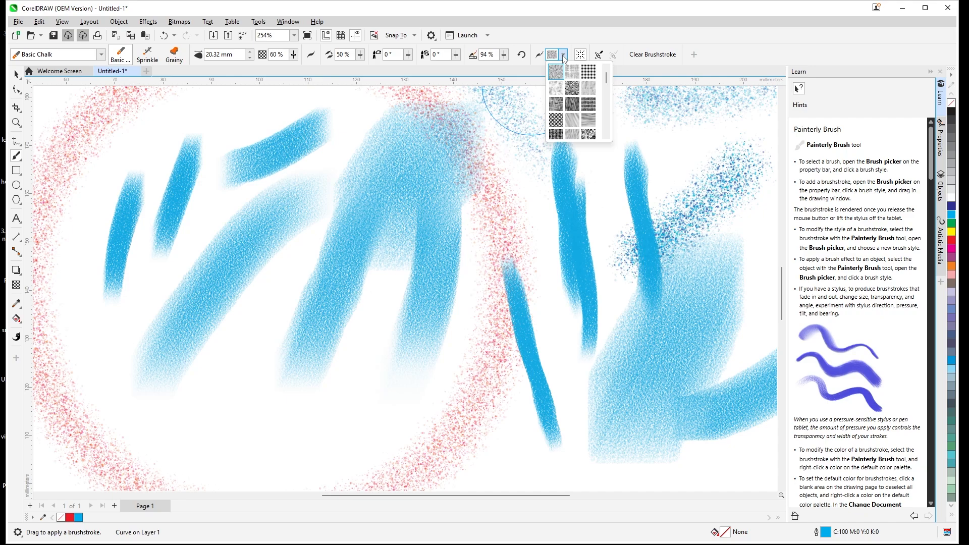
{"action": "left_click", "coordinate": [588, 72]}
{"action": "scroll", "coordinate": [409, 203], "scroll_direction": "down", "scroll_amount": 4}
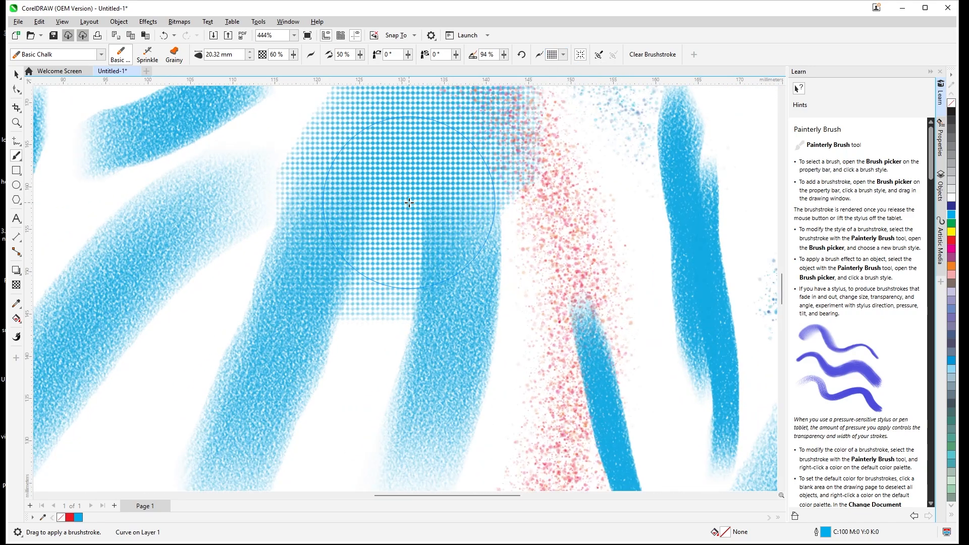
{"action": "left_click_drag", "start_coordinate": [370, 278], "coordinate": [313, 350]}
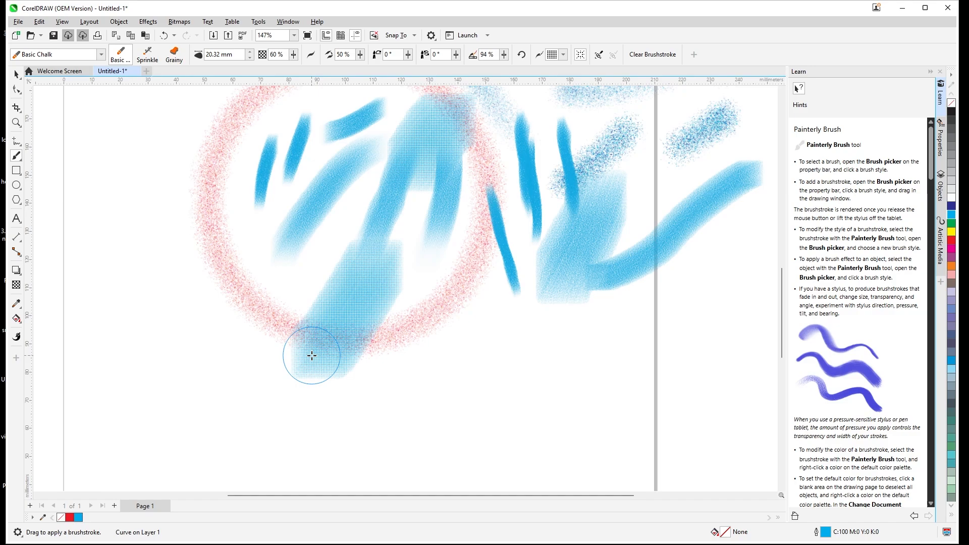
{"action": "scroll", "coordinate": [372, 324], "scroll_direction": "up", "scroll_amount": 5}
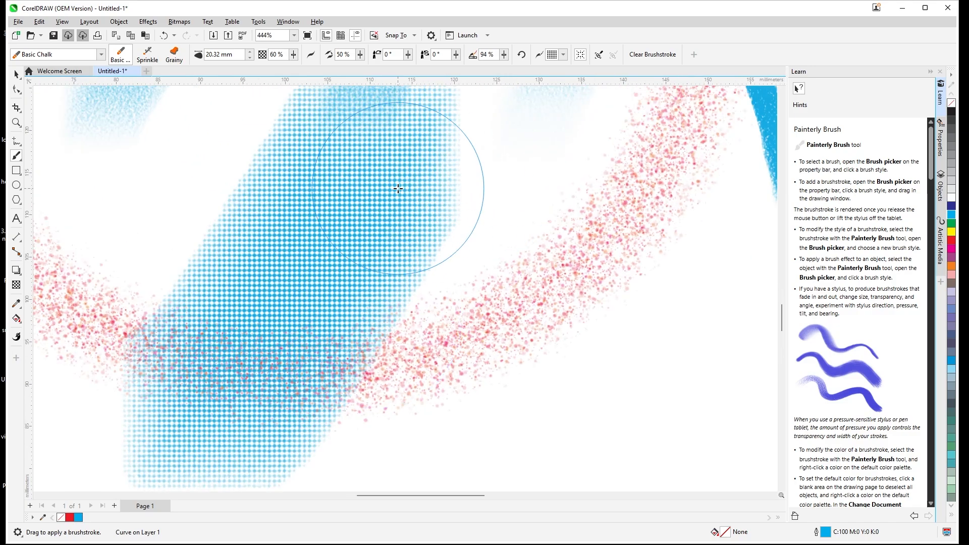
{"action": "scroll", "coordinate": [454, 132], "scroll_direction": "up", "scroll_amount": 2}
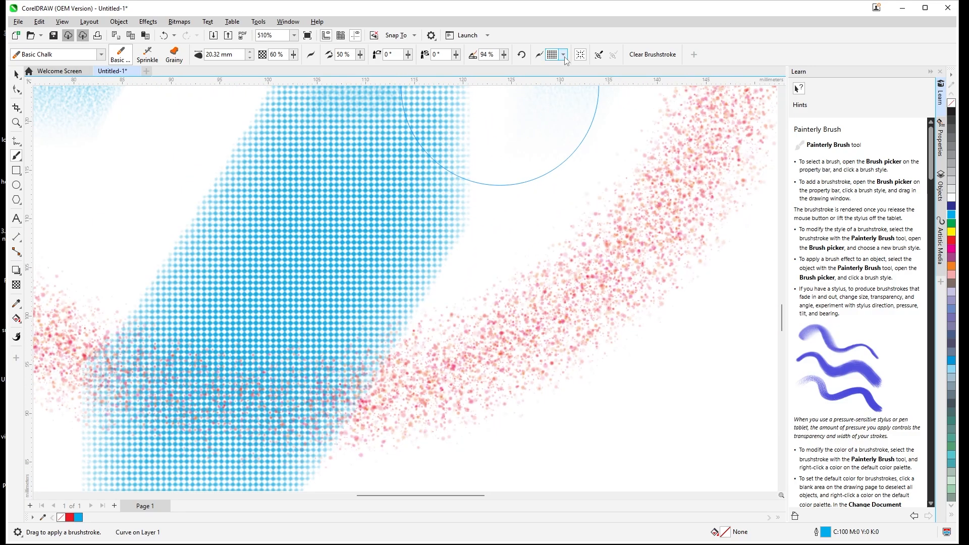
- Change the lower wide stroke's grain texture to the diagonal-hatch pattern and paint another stroke outside the circle's lower-right arc
{"action": "left_click", "coordinate": [563, 57]}
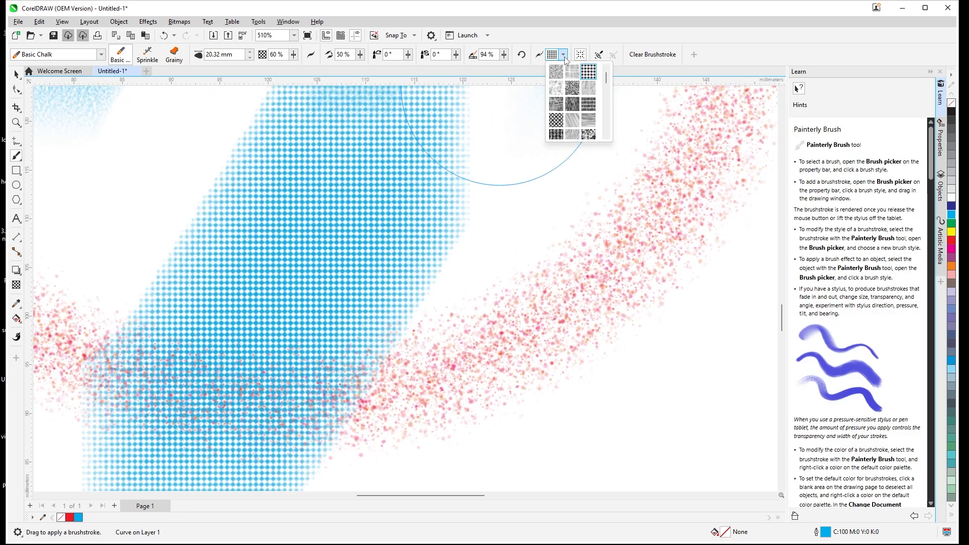
{"action": "left_click", "coordinate": [572, 122]}
{"action": "scroll", "coordinate": [560, 144], "scroll_direction": "down", "scroll_amount": 2}
{"action": "mouse_move", "coordinate": [634, 318]}
{"action": "left_mouse_down"}
{"action": "mouse_move", "coordinate": [571, 377]}
{"action": "mouse_move", "coordinate": [474, 422]}
{"action": "left_mouse_up"}
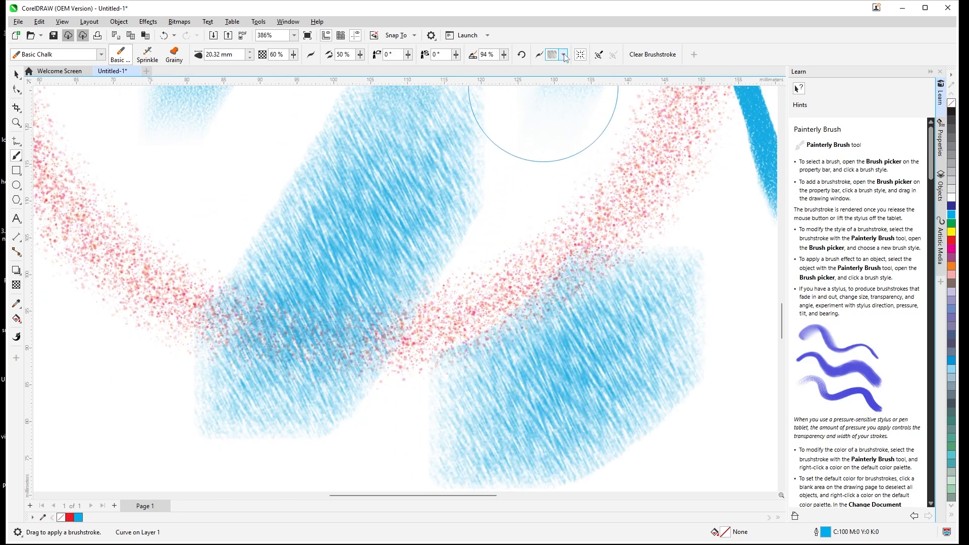
- Change the lower-right stroke to a rough paper-like grain texture and paint another wide stroke inside the circle's lower-left arc
{"action": "left_click", "coordinate": [564, 55]}
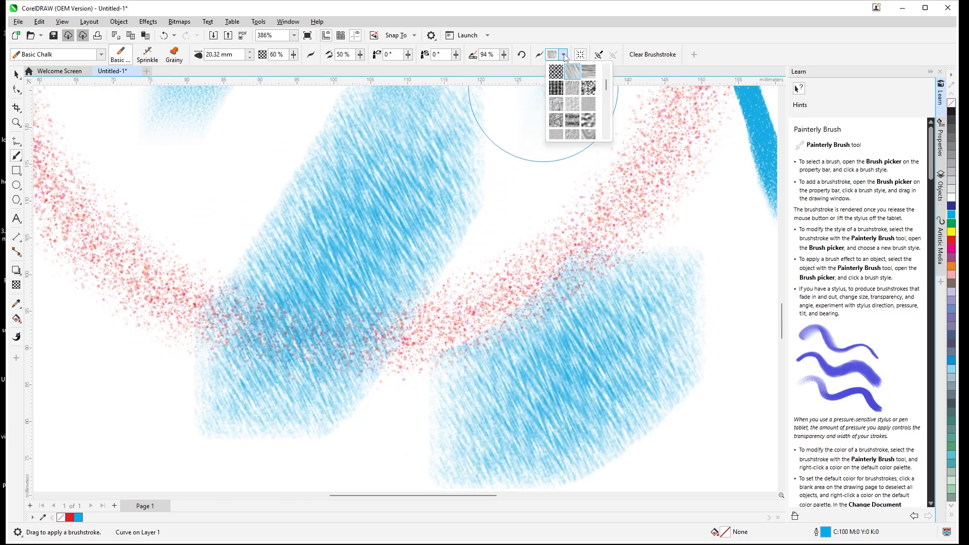
{"action": "left_click", "coordinate": [567, 136]}
{"action": "left_click_drag", "start_coordinate": [252, 160], "coordinate": [183, 257]}
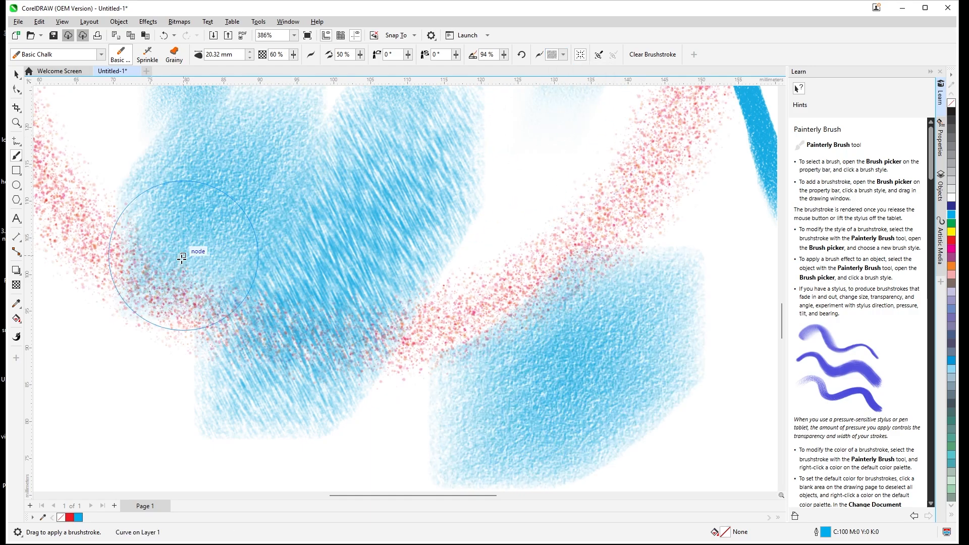
- Recolour the lower-left stroke red (C:0 M:100 Y:100 K:0) and paint two wide red chalk strokes outside the circle below it
{"action": "left_click", "coordinate": [952, 241]}
{"action": "scroll", "coordinate": [595, 180], "scroll_direction": "down", "scroll_amount": 3}
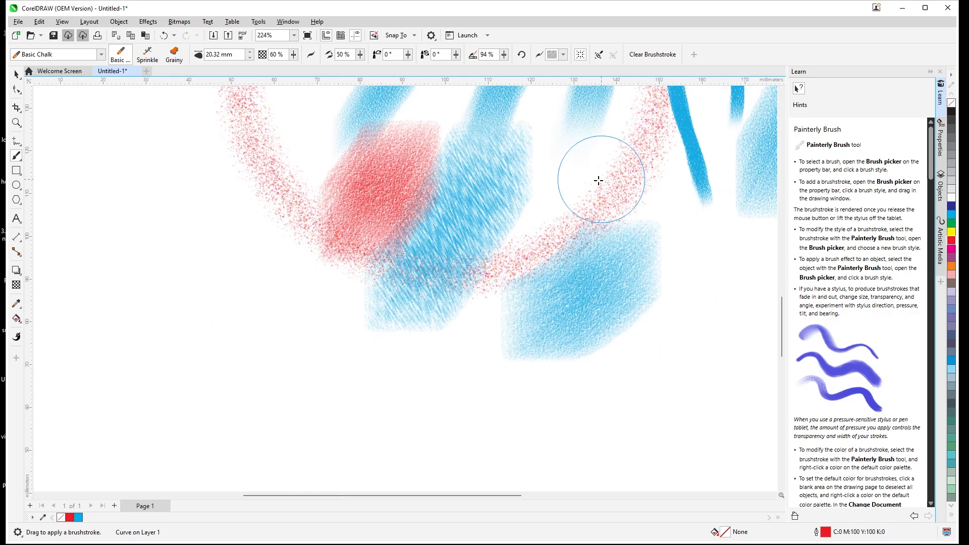
{"action": "mouse_move", "coordinate": [369, 309]}
{"action": "left_mouse_down"}
{"action": "mouse_move", "coordinate": [302, 347]}
{"action": "mouse_move", "coordinate": [250, 353]}
{"action": "left_mouse_up"}
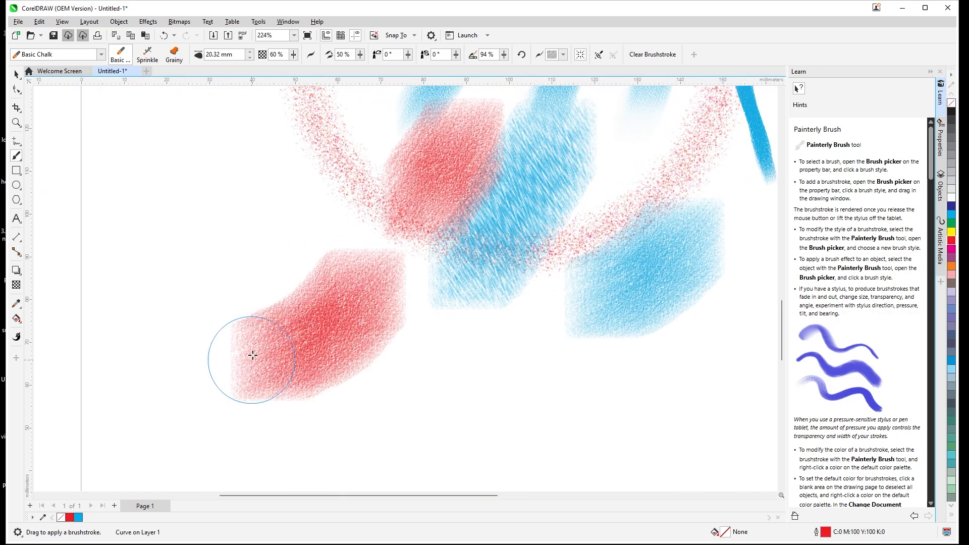
{"action": "scroll", "coordinate": [281, 276], "scroll_direction": "up", "scroll_amount": 3}
{"action": "left_click_drag", "start_coordinate": [286, 209], "coordinate": [179, 296]}
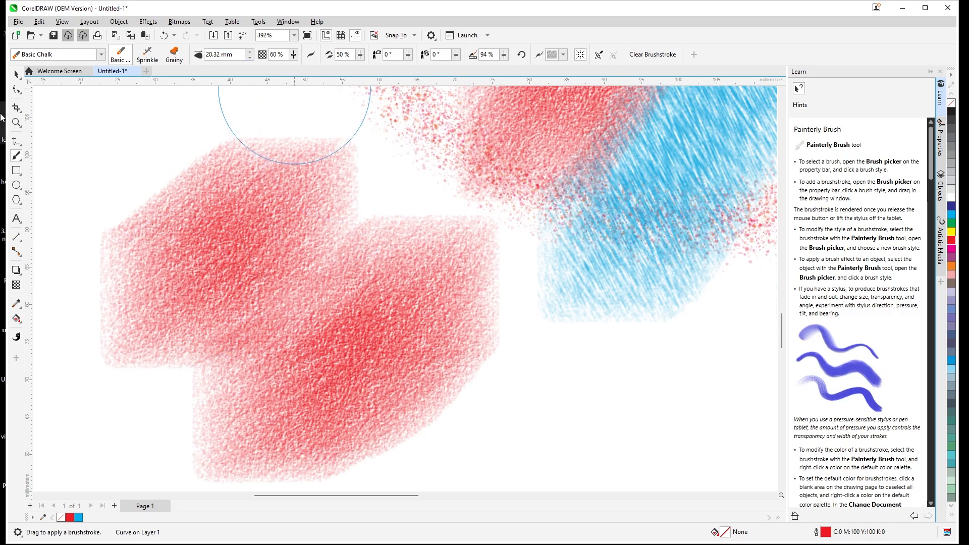
- Change the last red chalk stroke to the Soft brush from Airbrushes and paint a second soft red stroke above it
{"action": "left_click", "coordinate": [19, 160]}
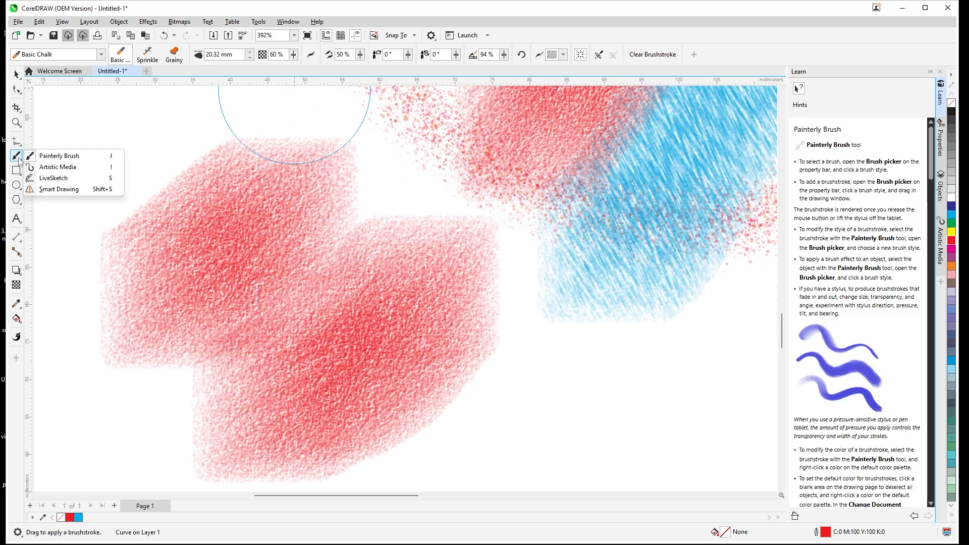
{"action": "left_click", "coordinate": [48, 156]}
{"action": "left_click", "coordinate": [101, 57]}
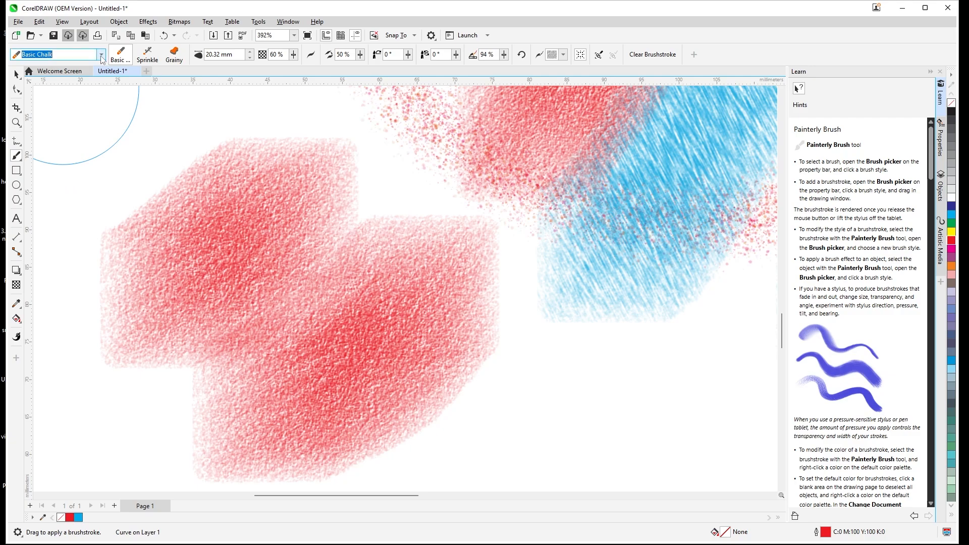
{"action": "scroll", "coordinate": [62, 183], "scroll_direction": "down", "scroll_amount": 3}
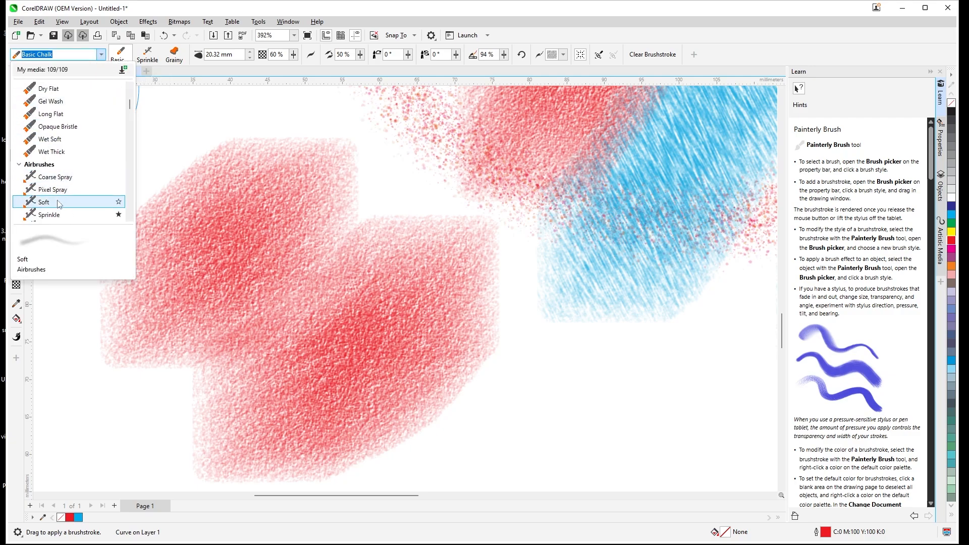
{"action": "left_click", "coordinate": [59, 203]}
{"action": "left_click_drag", "start_coordinate": [184, 147], "coordinate": [107, 242]}
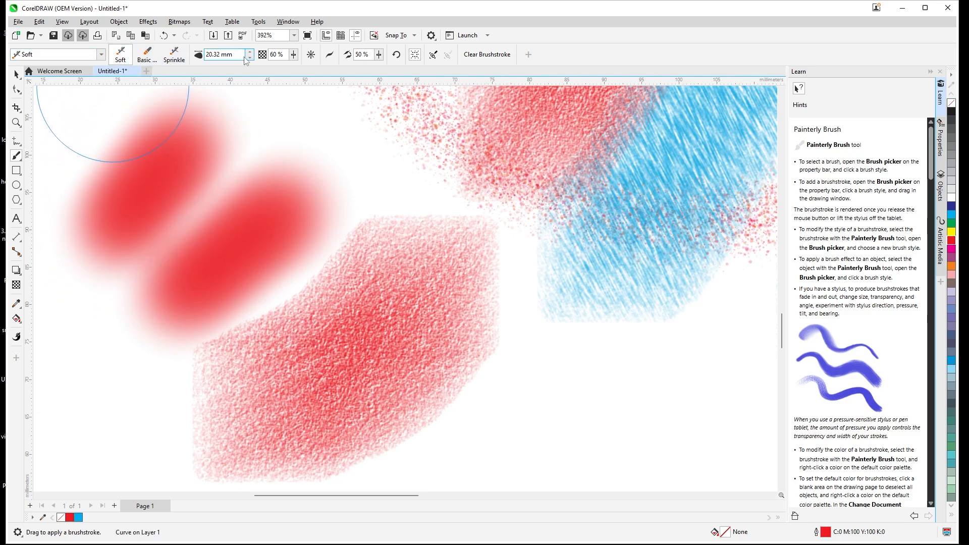
- Turn on the glowing blend effect for the upper soft red stroke and paint two more soft strokes, one slightly curved and one long vertical
{"action": "left_click", "coordinate": [312, 55]}
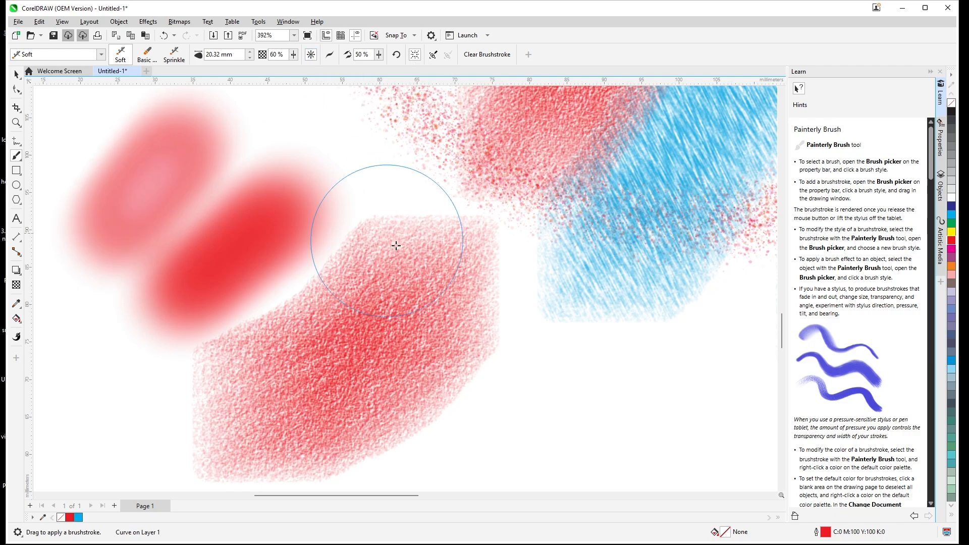
{"action": "mouse_move", "coordinate": [630, 415]}
{"action": "left_mouse_down"}
{"action": "mouse_move", "coordinate": [571, 405]}
{"action": "mouse_move", "coordinate": [466, 436]}
{"action": "left_mouse_up"}
{"action": "scroll", "coordinate": [495, 278], "scroll_direction": "down", "scroll_amount": 2}
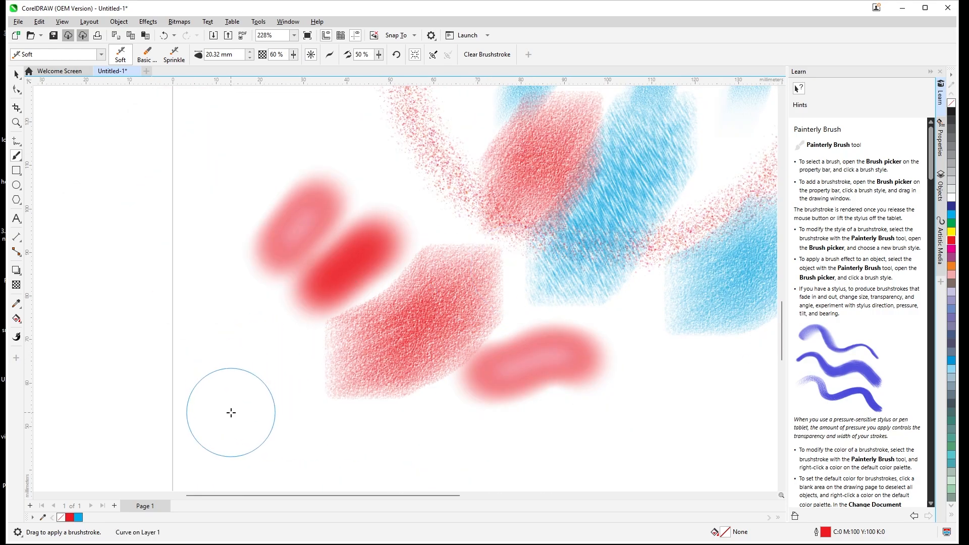
{"action": "left_click_drag", "start_coordinate": [232, 411], "coordinate": [225, 187]}
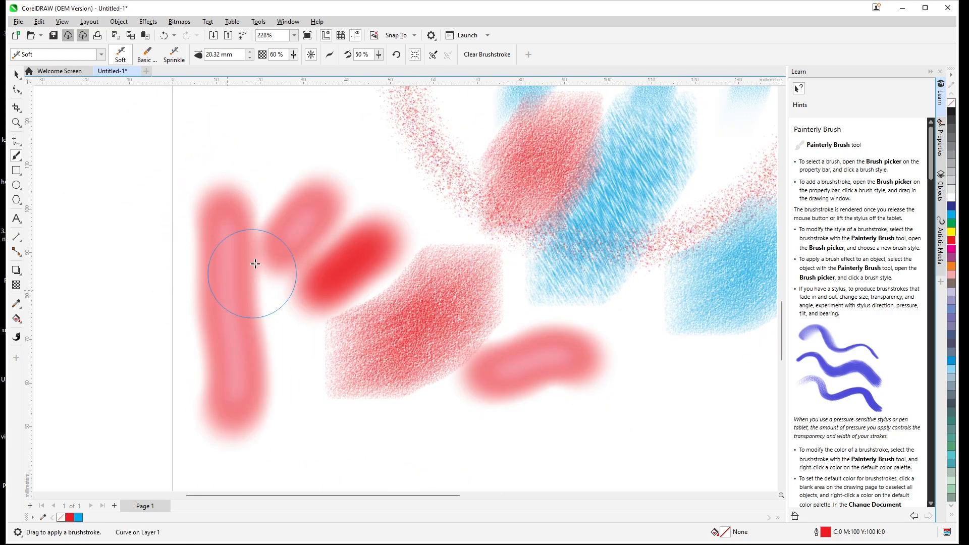
- Change the vertical soft stroke to the Dappled Glow brush and paint two more dappled strokes, one beyond the page edge and one long diagonal
{"action": "left_click", "coordinate": [102, 60]}
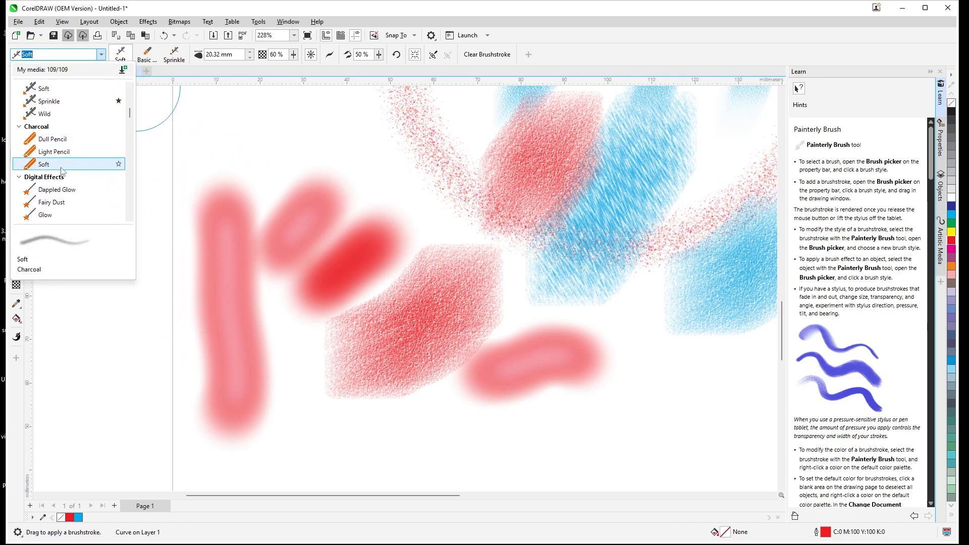
{"action": "left_click", "coordinate": [72, 197]}
{"action": "left_click_drag", "start_coordinate": [125, 184], "coordinate": [123, 325]}
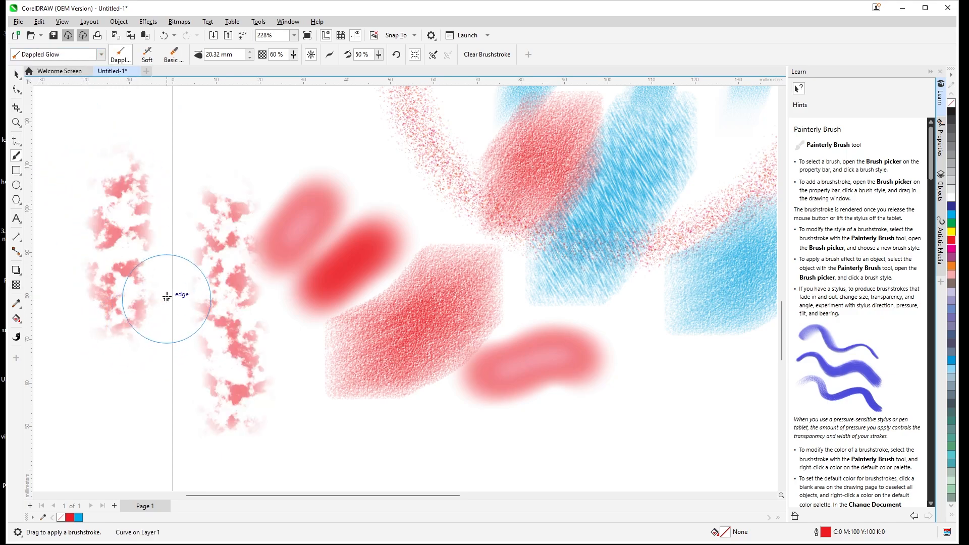
{"action": "scroll", "coordinate": [315, 153], "scroll_direction": "down", "scroll_amount": 2}
{"action": "left_click_drag", "start_coordinate": [531, 368], "coordinate": [643, 245]}
{"action": "scroll", "coordinate": [641, 249], "scroll_direction": "up", "scroll_amount": 4}
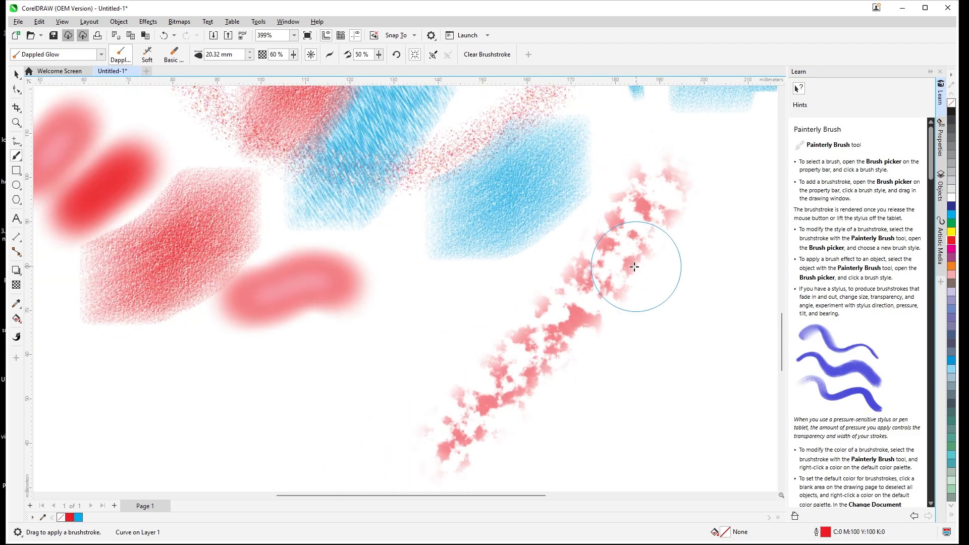
{"action": "scroll", "coordinate": [634, 267], "scroll_direction": "down", "scroll_amount": 2}
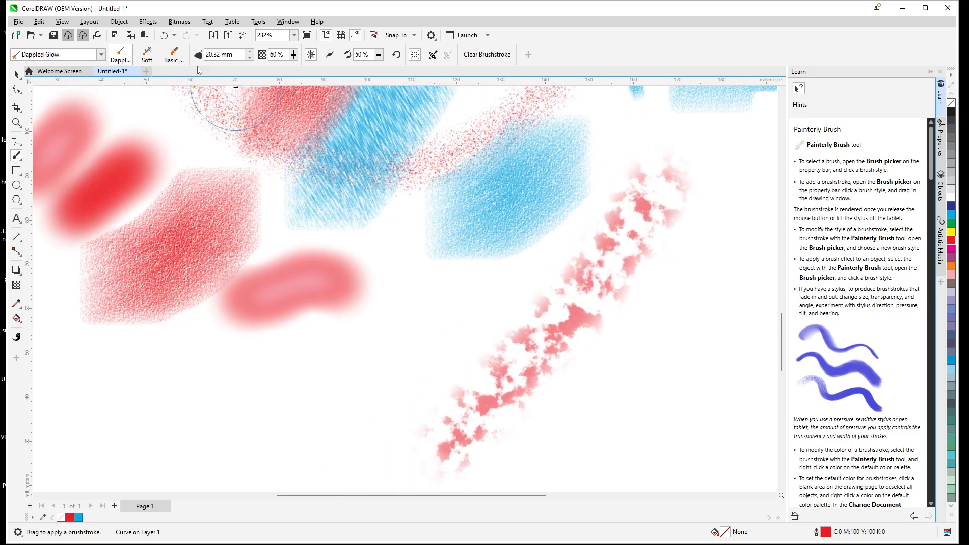
- Set the diagonal Dappled Glow stroke's brush size to 7.82 mm and paint another thin diagonal stroke beside it
{"action": "left_click", "coordinate": [249, 58]}
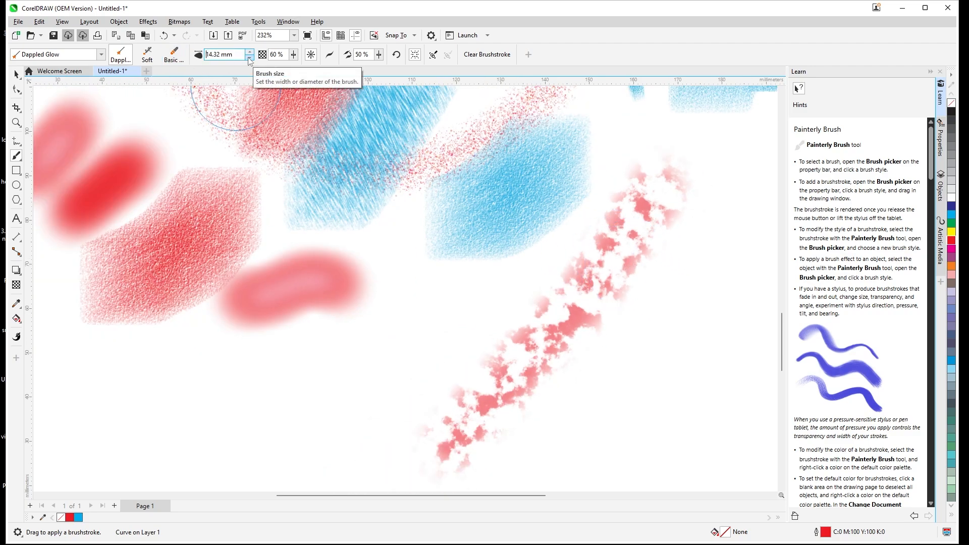
{"action": "left_click", "coordinate": [249, 58]}
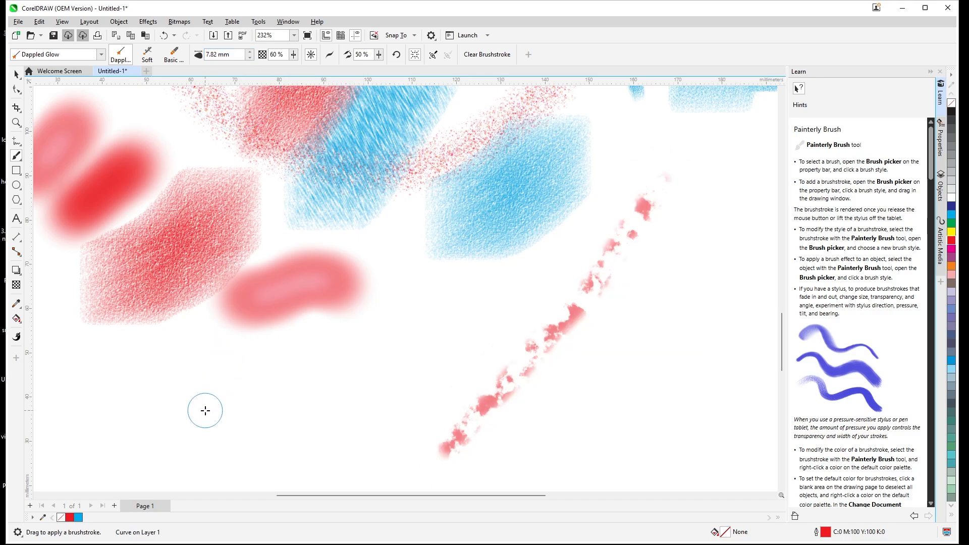
{"action": "mouse_move", "coordinate": [206, 410]}
{"action": "left_mouse_down"}
{"action": "mouse_move", "coordinate": [297, 388]}
{"action": "mouse_move", "coordinate": [488, 275]}
{"action": "left_mouse_up"}
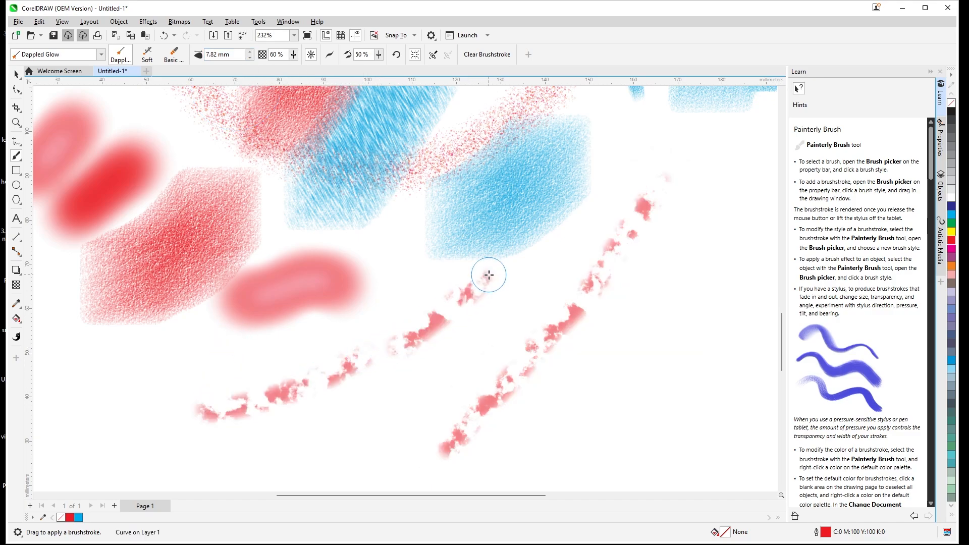
- Choose the Broad Smooth brush from Inks and paint two parallel diagonal red strokes between the two Dappled Glow strokes
{"action": "left_click", "coordinate": [103, 57]}
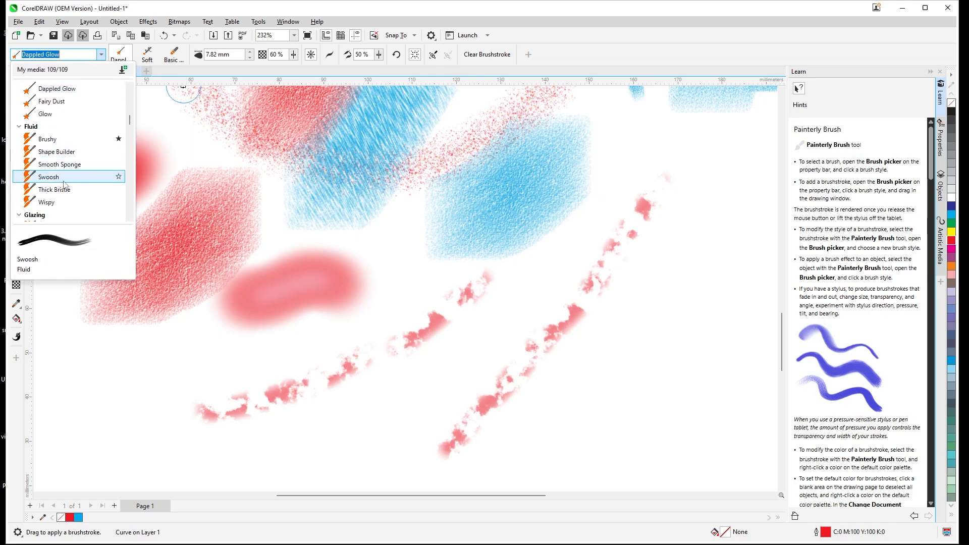
{"action": "scroll", "coordinate": [59, 205], "scroll_direction": "down", "scroll_amount": 3}
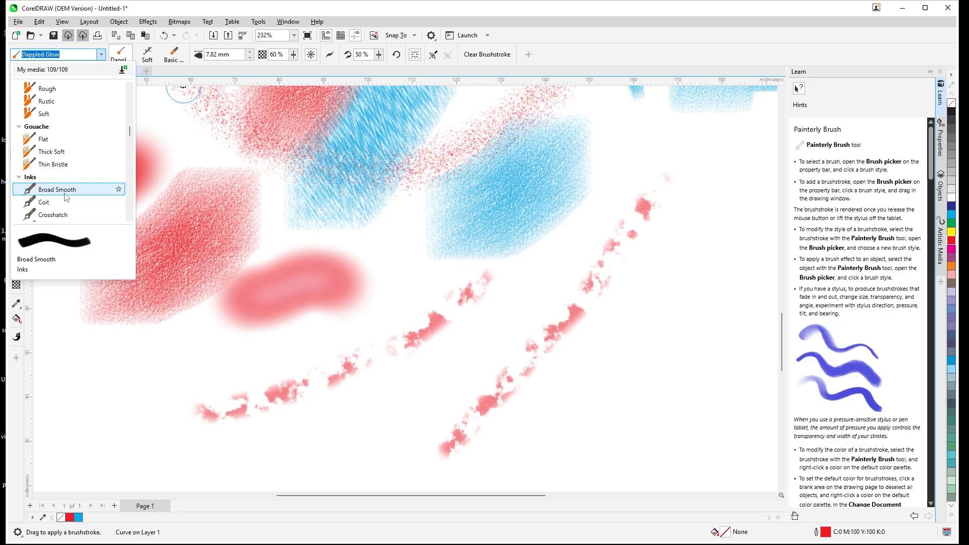
{"action": "left_click", "coordinate": [65, 190]}
{"action": "left_click_drag", "start_coordinate": [399, 348], "coordinate": [479, 281]}
{"action": "left_click_drag", "start_coordinate": [418, 392], "coordinate": [560, 294]}
- Change the lower Broad Smooth stroke to the Grainy Smear brush from Oils and paint another diagonal stroke beyond the Dappled Glow stroke
{"action": "left_click", "coordinate": [55, 54]}
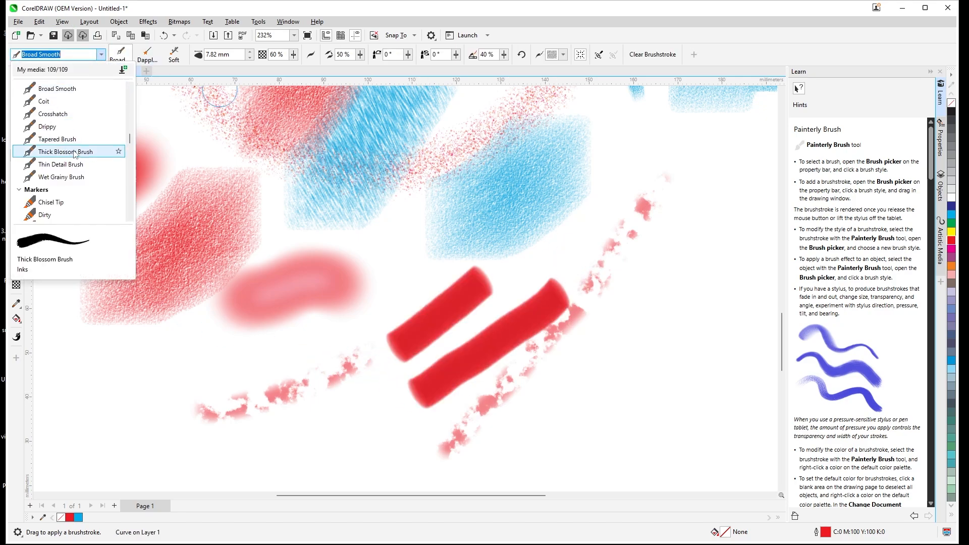
{"action": "scroll", "coordinate": [75, 155], "scroll_direction": "down", "scroll_amount": 3}
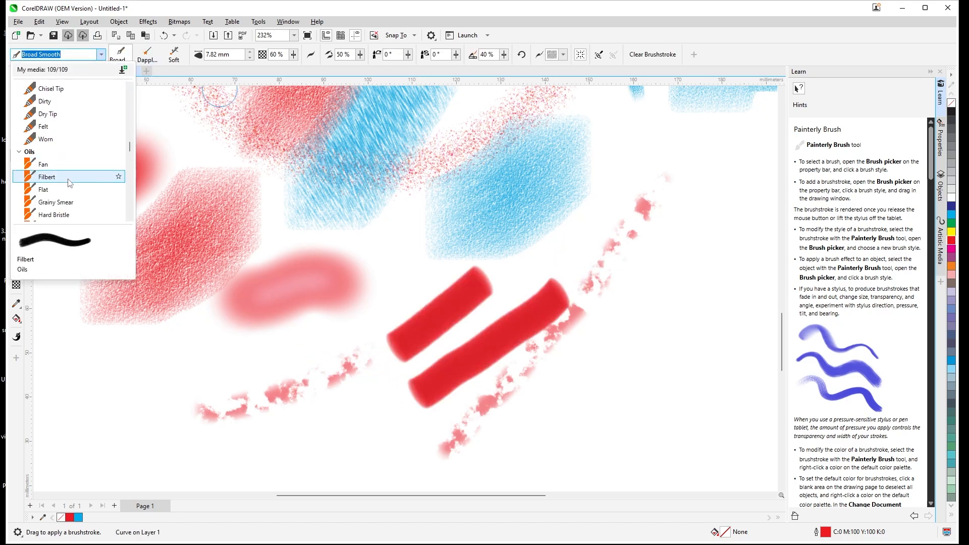
{"action": "left_click", "coordinate": [56, 201]}
{"action": "mouse_move", "coordinate": [545, 411]}
{"action": "left_mouse_down"}
{"action": "mouse_move", "coordinate": [574, 383]}
{"action": "mouse_move", "coordinate": [658, 270]}
{"action": "left_mouse_up"}
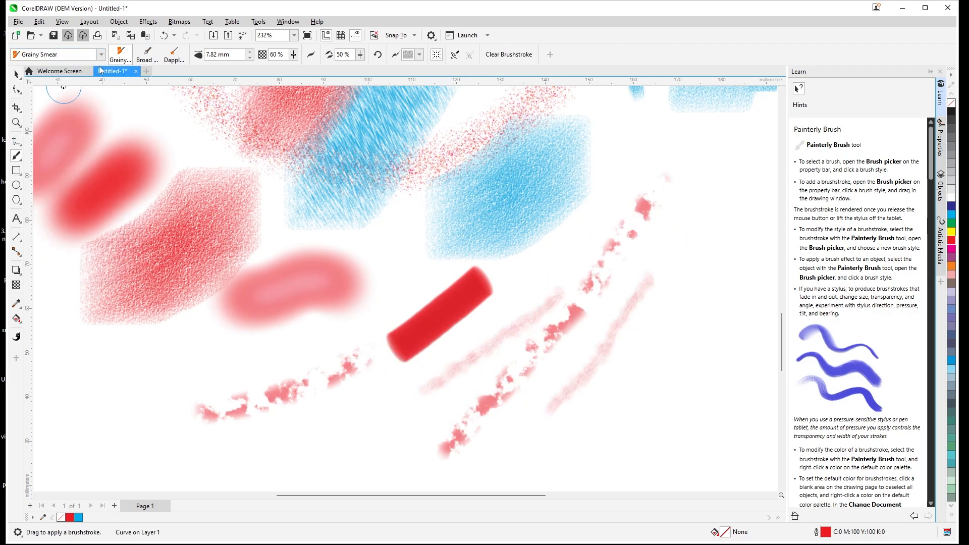
- Change the last Grainy Smear stroke to the Hard Grainy brush from Pencils and paint a shorter stroke below the red textured patch
{"action": "left_click", "coordinate": [55, 54]}
{"action": "scroll", "coordinate": [71, 186], "scroll_direction": "down", "scroll_amount": 2}
{"action": "scroll", "coordinate": [71, 186], "scroll_direction": "down", "scroll_amount": 1}
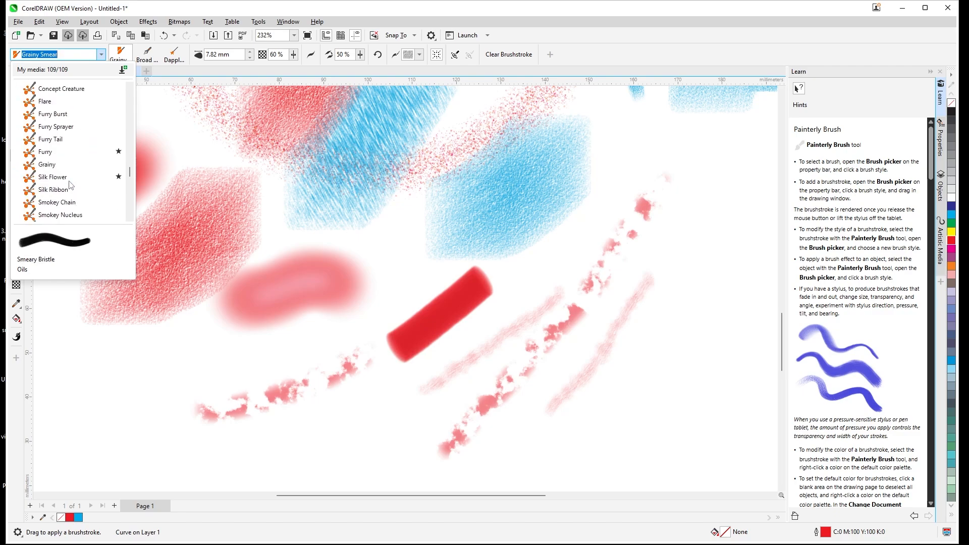
{"action": "scroll", "coordinate": [84, 202], "scroll_direction": "down", "scroll_amount": 4}
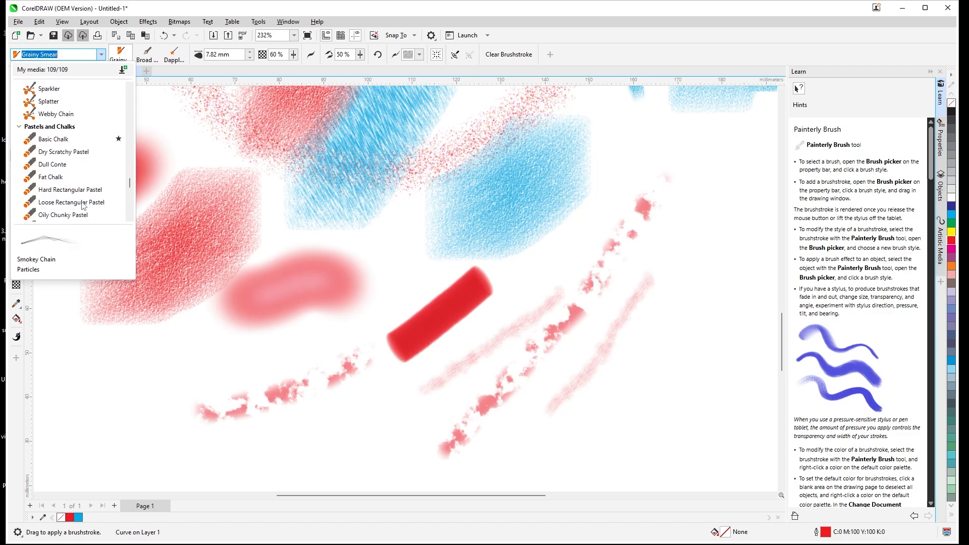
{"action": "scroll", "coordinate": [83, 202], "scroll_direction": "down", "scroll_amount": 3}
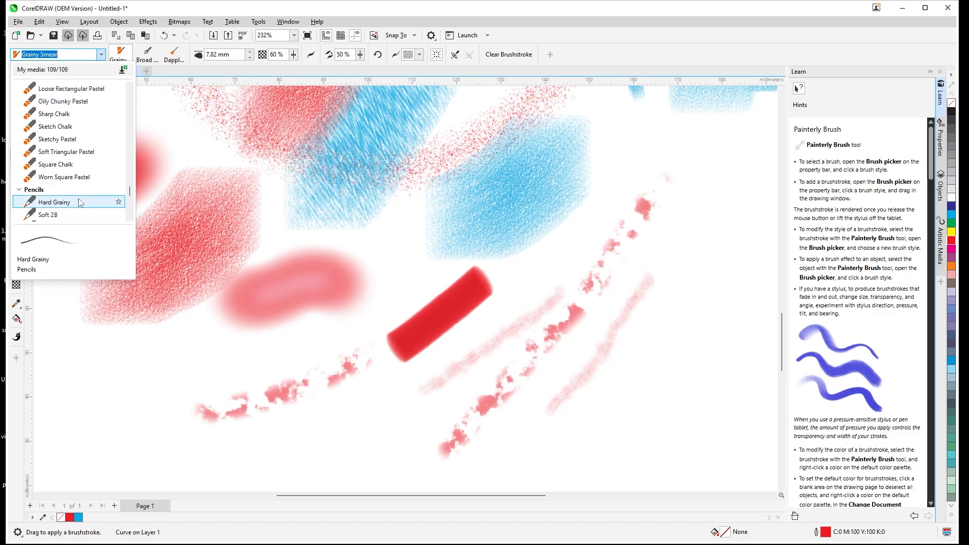
{"action": "left_click", "coordinate": [78, 203]}
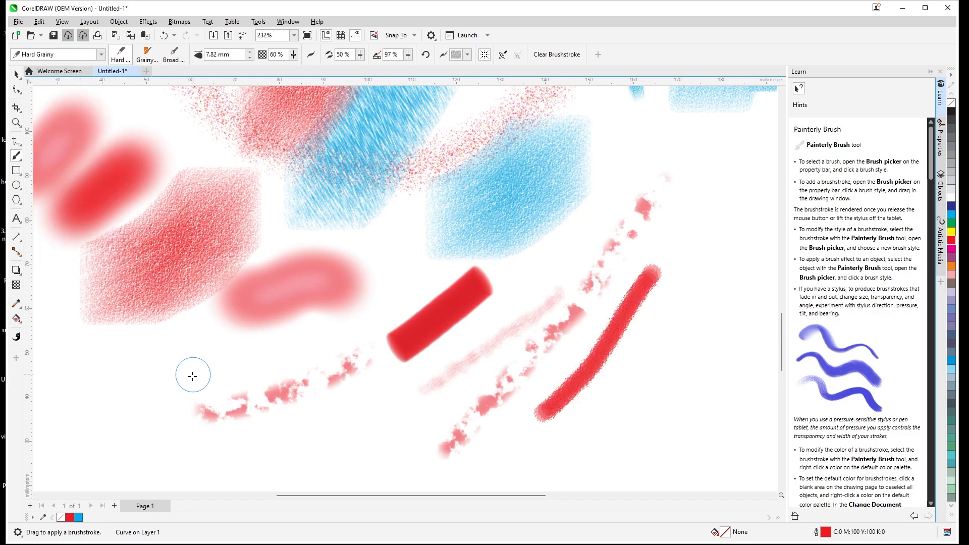
{"action": "left_click_drag", "start_coordinate": [127, 376], "coordinate": [249, 324]}
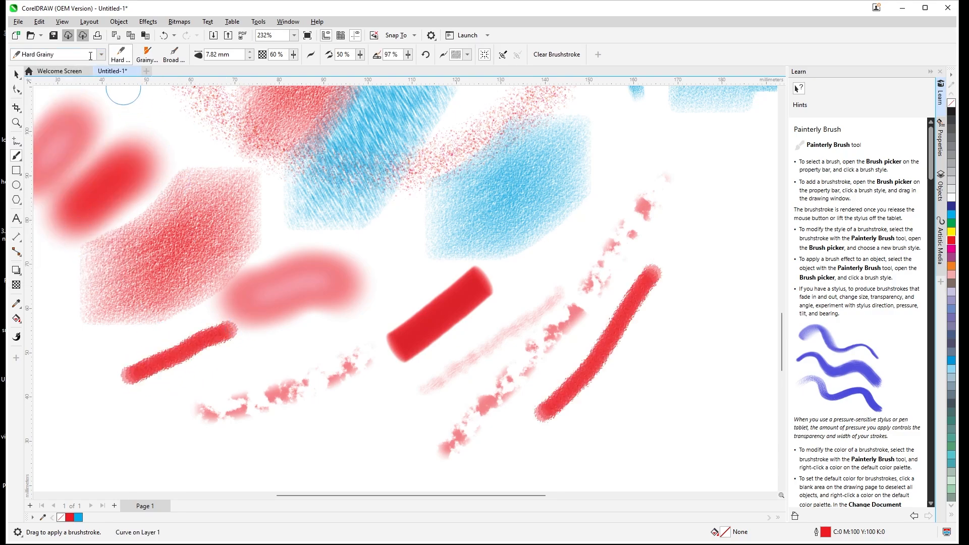
- Change the shorter Hard Grainy stroke to the Sponge brush from Watercolor and paint one more diagonal and one steep sponge stroke
{"action": "left_click", "coordinate": [102, 55]}
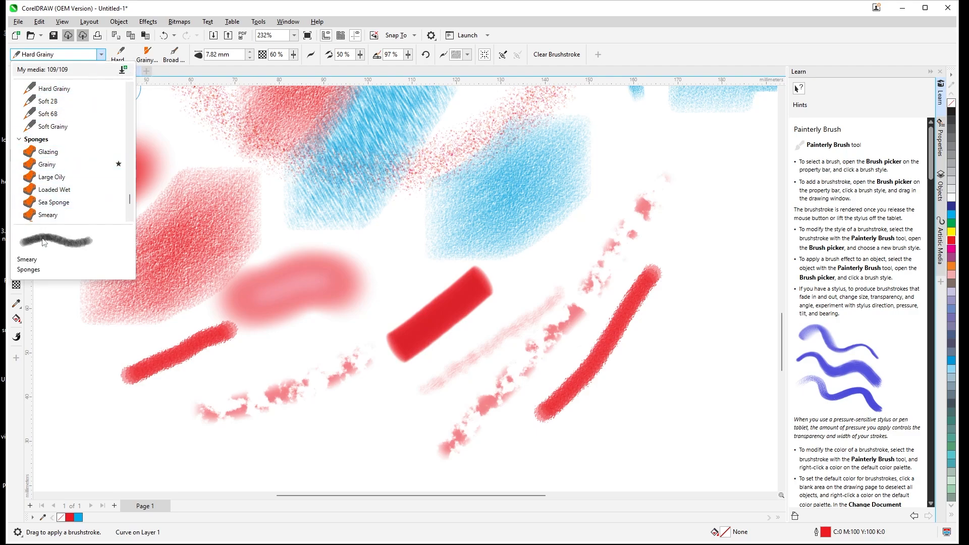
{"action": "scroll", "coordinate": [53, 216], "scroll_direction": "down", "scroll_amount": 3}
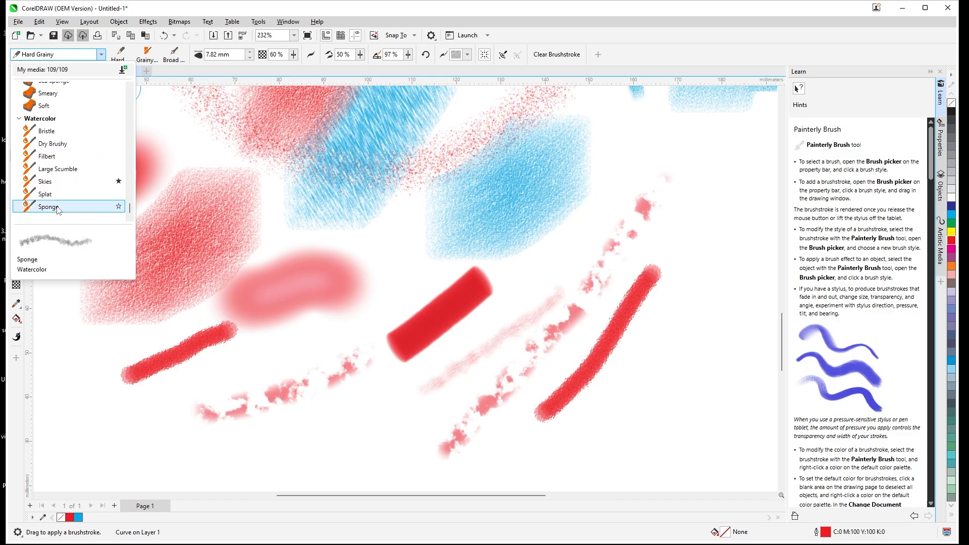
{"action": "left_click", "coordinate": [49, 207]}
{"action": "left_click_drag", "start_coordinate": [207, 403], "coordinate": [393, 301]}
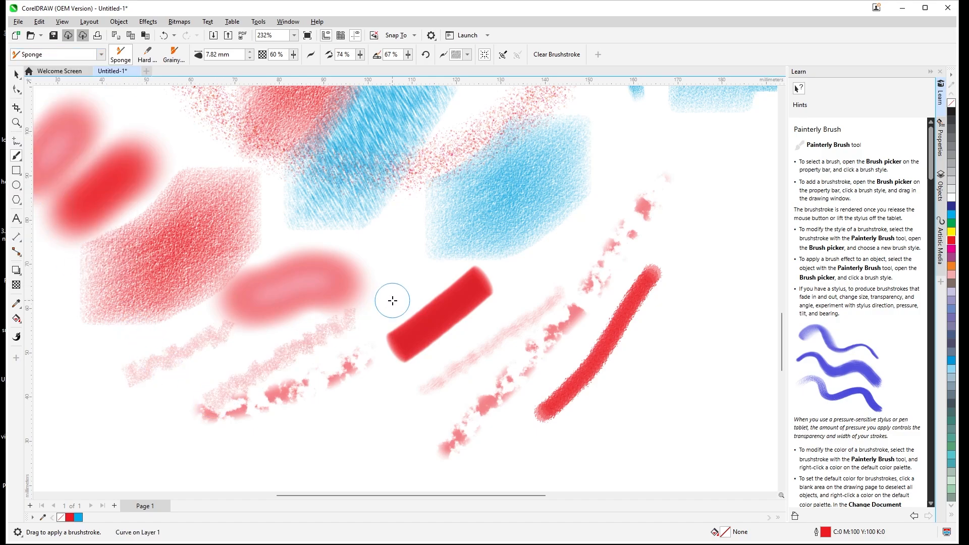
{"action": "left_click_drag", "start_coordinate": [361, 424], "coordinate": [420, 241]}
{"action": "scroll", "coordinate": [409, 281], "scroll_direction": "up", "scroll_amount": 2}
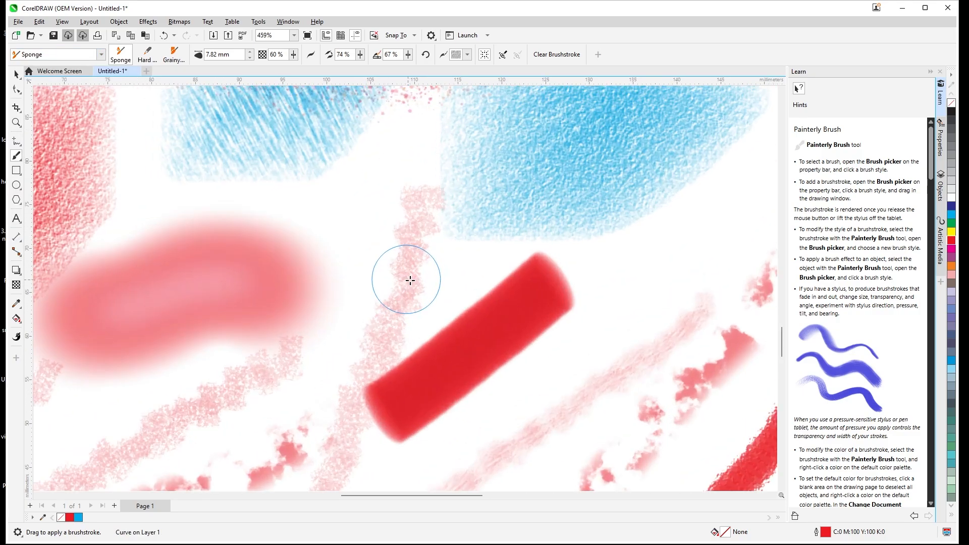
{"action": "scroll", "coordinate": [412, 227], "scroll_direction": "down", "scroll_amount": 2}
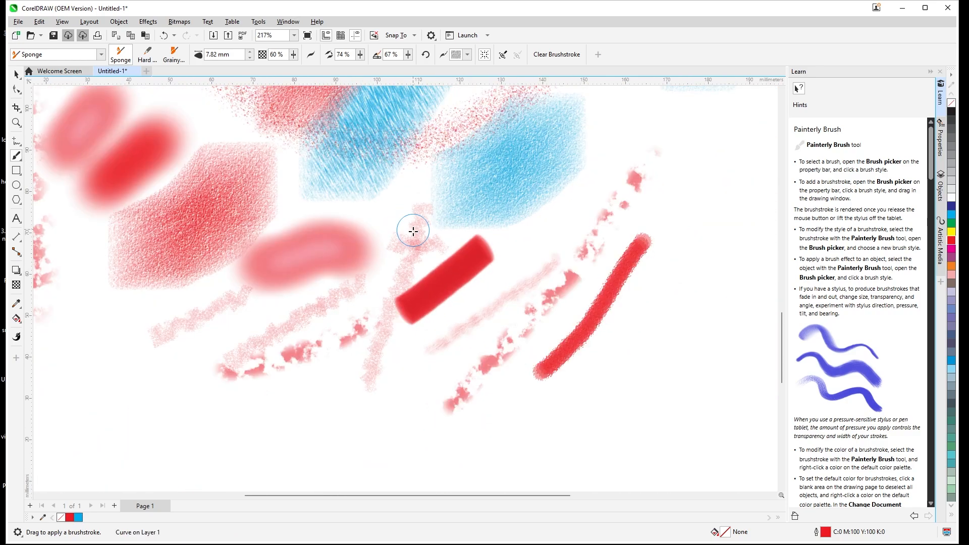
- Select all the brushstrokes on and around the page and delete them
{"action": "scroll", "coordinate": [398, 243], "scroll_direction": "down", "scroll_amount": 4}
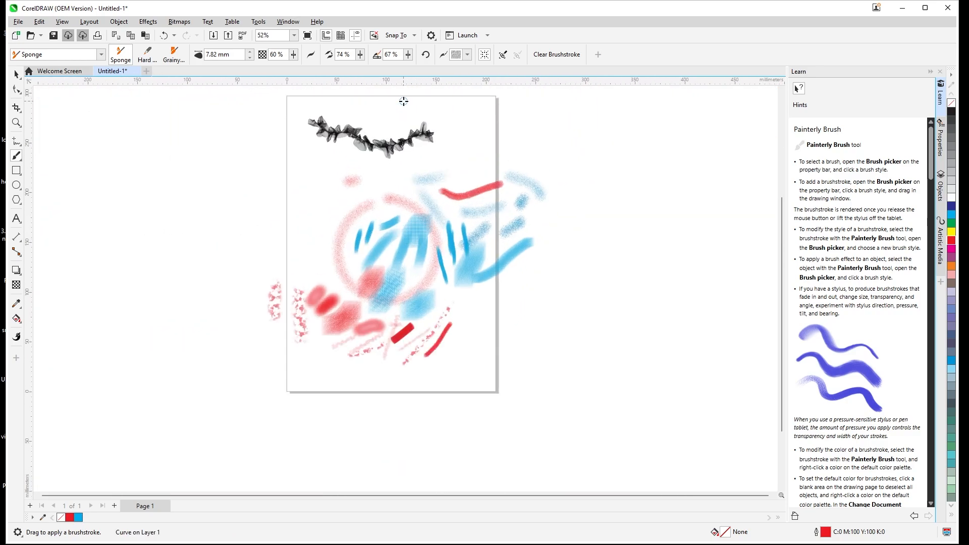
{"action": "left_click", "coordinate": [16, 74]}
{"action": "left_click_drag", "start_coordinate": [210, 104], "coordinate": [463, 264]}
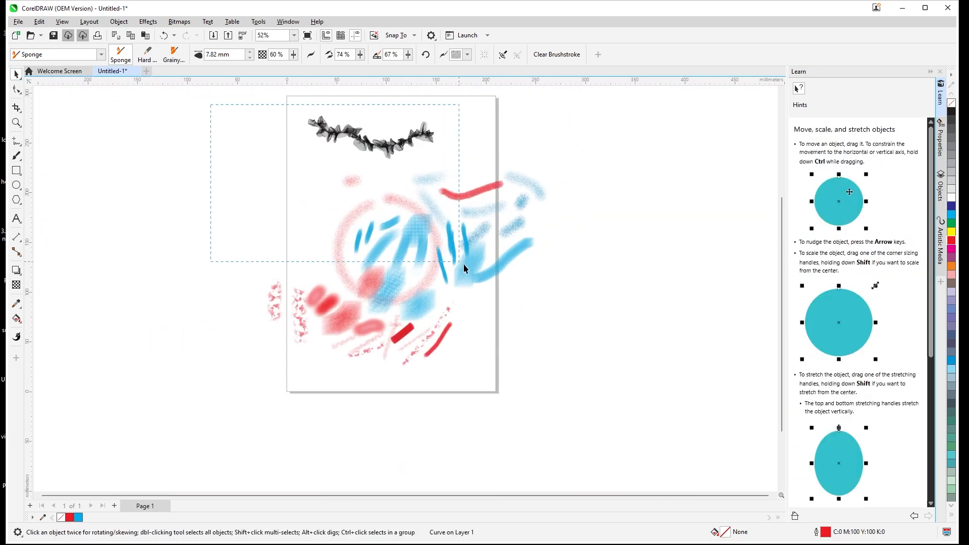
{"action": "left_click_drag", "start_coordinate": [571, 372], "coordinate": [572, 373]}
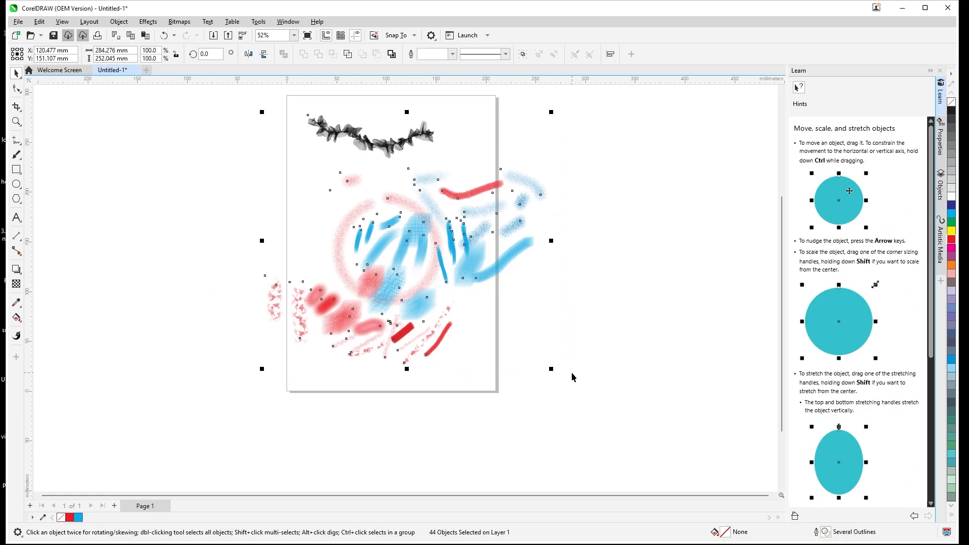
{"action": "key", "text": "Delete"}
- Switch to the Artistic Media tool in Preset mode and draw a vertical stroke and a checkmark-shaped stroke beside the page
{"action": "scroll", "coordinate": [416, 149], "scroll_direction": "up", "scroll_amount": 1}
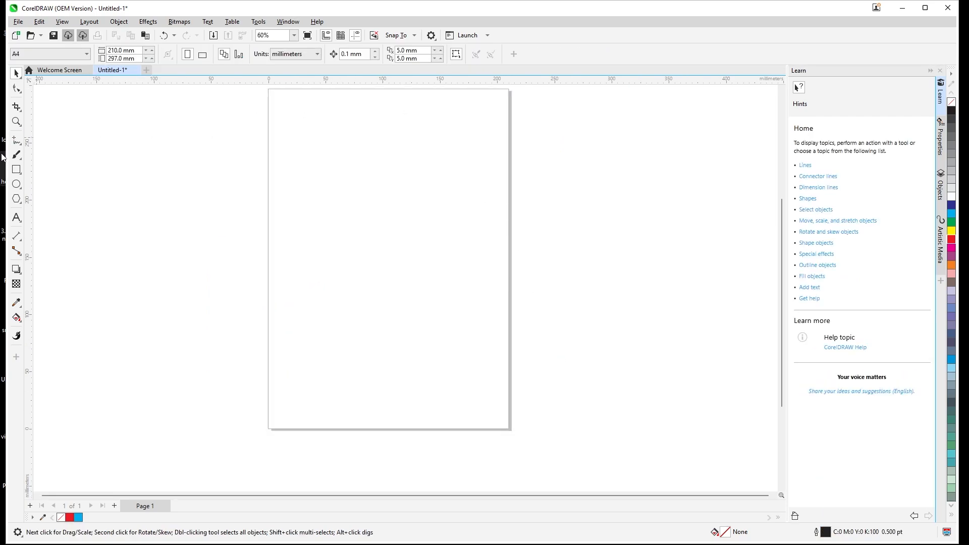
{"action": "left_click", "coordinate": [17, 158]}
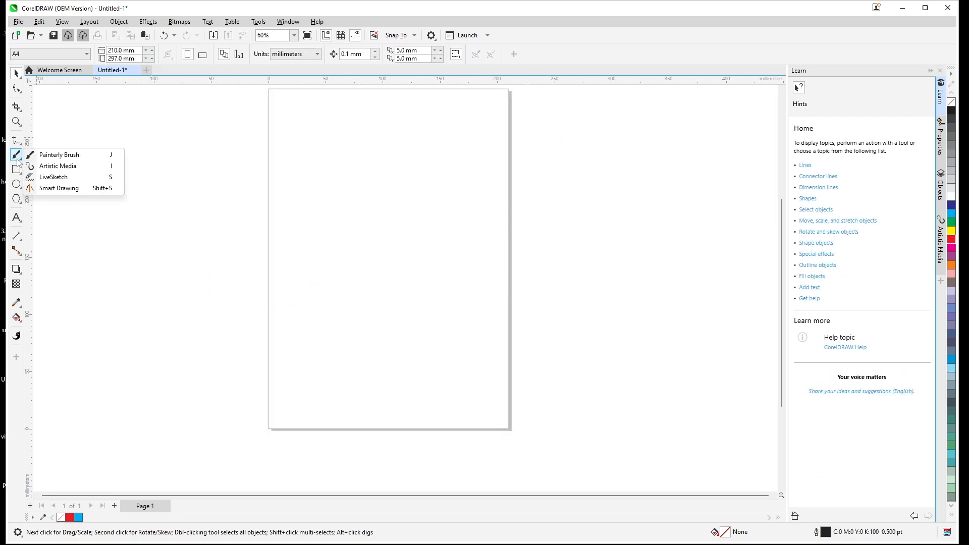
{"action": "left_click", "coordinate": [45, 168]}
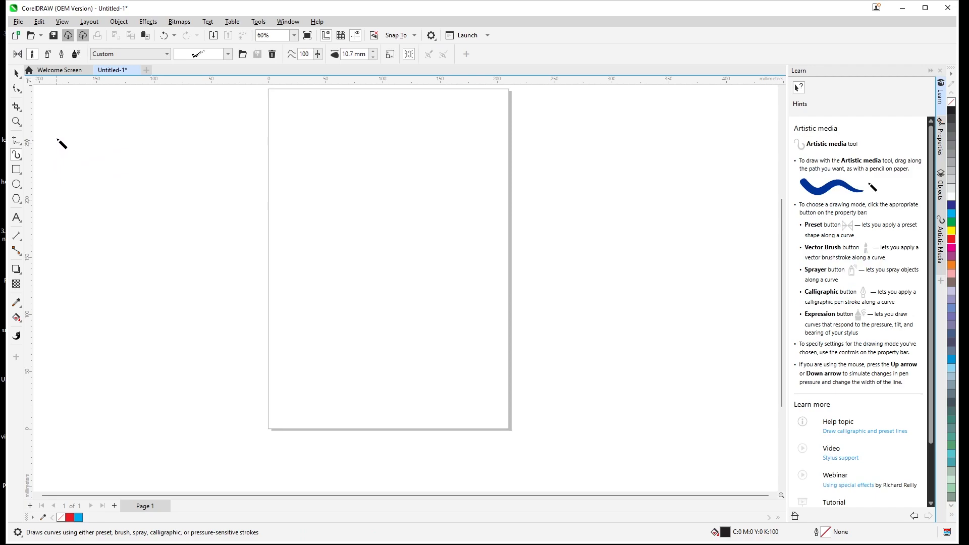
{"action": "left_click", "coordinate": [31, 54]}
{"action": "mouse_move", "coordinate": [190, 109]}
{"action": "left_mouse_down"}
{"action": "mouse_move", "coordinate": [194, 240]}
{"action": "mouse_move", "coordinate": [226, 248]}
{"action": "mouse_move", "coordinate": [308, 176]}
{"action": "left_mouse_up"}
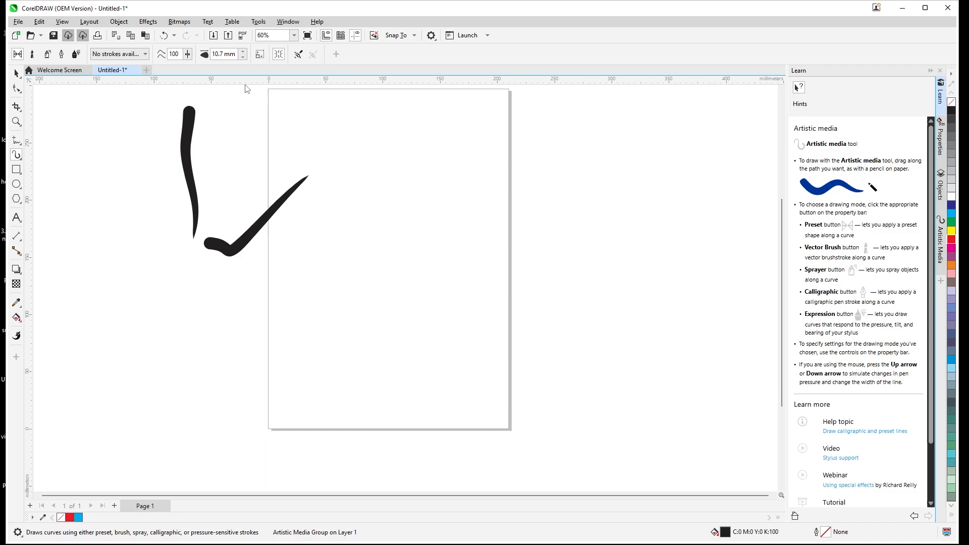
- Set the checkmark-shaped stroke's width to 5.7 mm and draw three more tapering preset strokes, two parallel and one short diagonal
{"action": "left_click", "coordinate": [243, 57]}
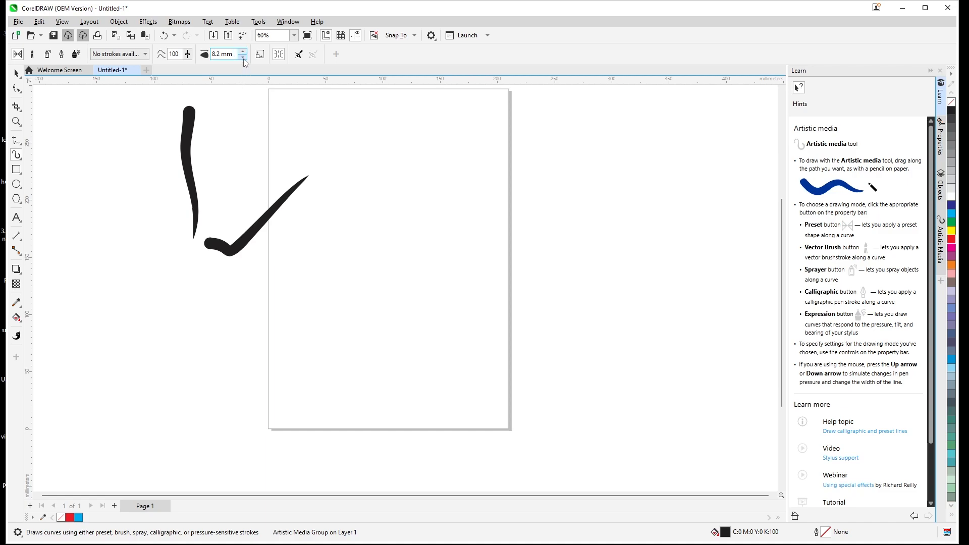
{"action": "left_click_drag", "start_coordinate": [246, 135], "coordinate": [346, 106]}
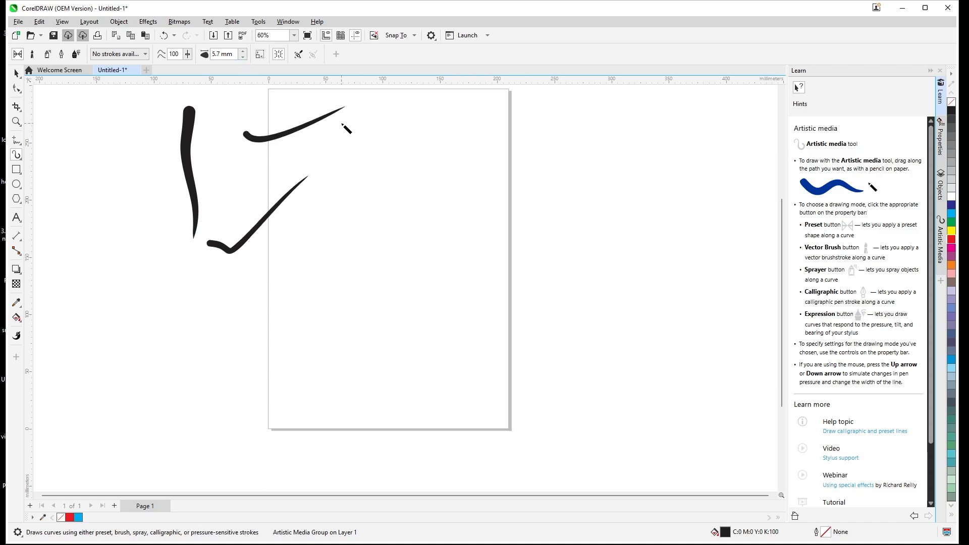
{"action": "mouse_move", "coordinate": [270, 153]}
{"action": "left_mouse_down"}
{"action": "mouse_move", "coordinate": [343, 138]}
{"action": "mouse_move", "coordinate": [364, 119]}
{"action": "left_mouse_up"}
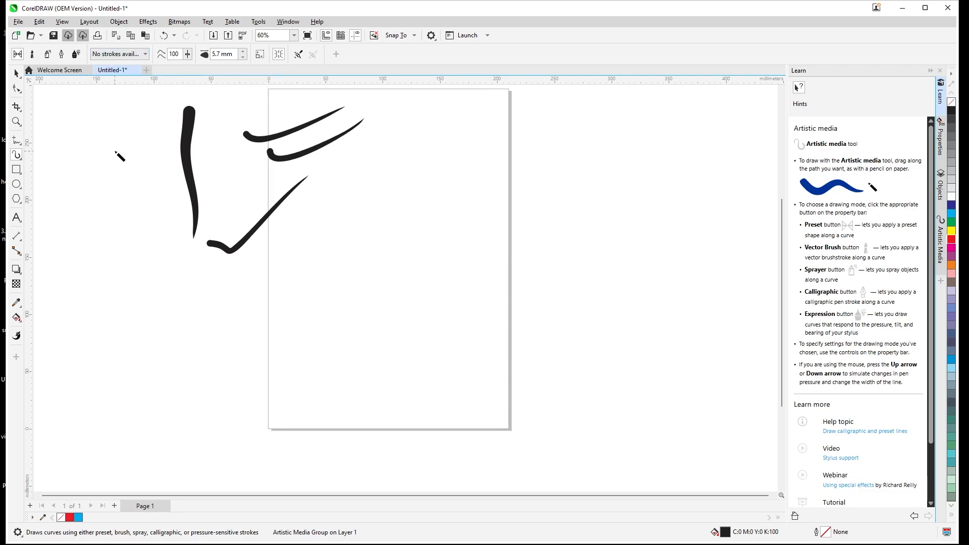
{"action": "left_click_drag", "start_coordinate": [116, 152], "coordinate": [150, 105]}
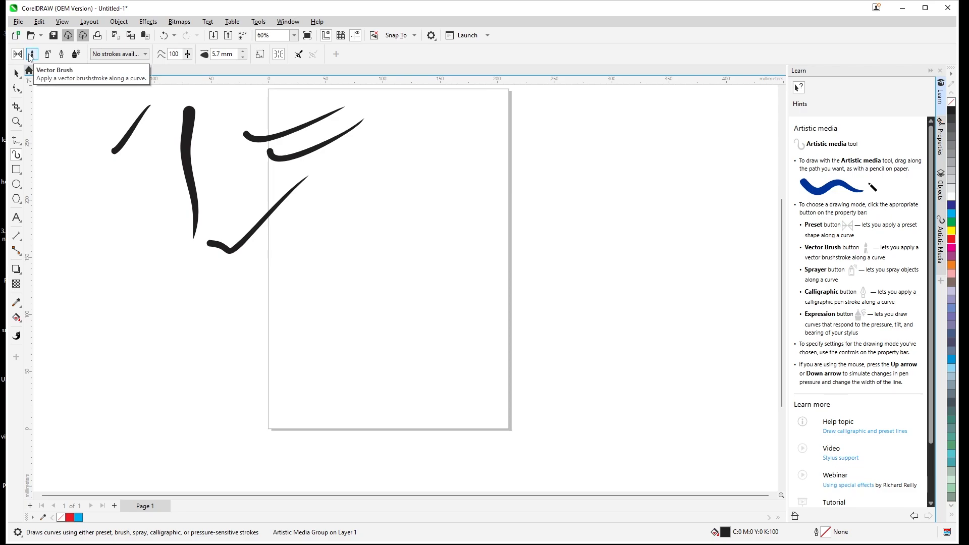
- Switch Artistic Media to Vector Brush mode and draw three strokes on the page with the dashed brushstroke from the Custom category
{"action": "left_click", "coordinate": [30, 55]}
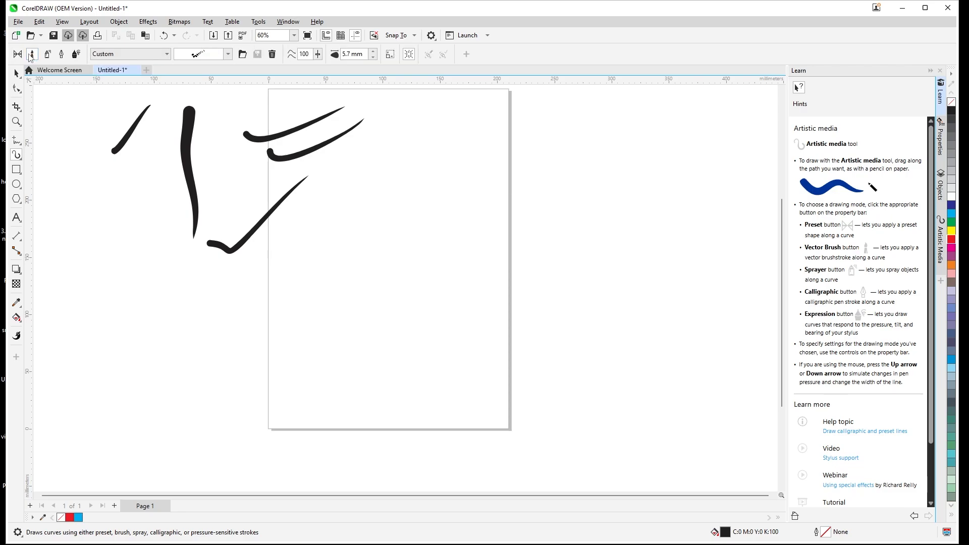
{"action": "left_click", "coordinate": [227, 54]}
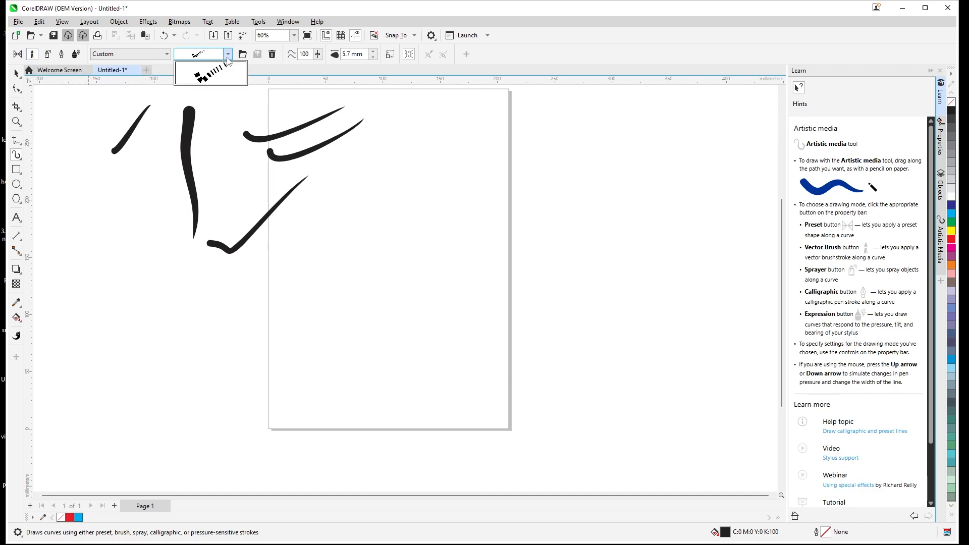
{"action": "left_click", "coordinate": [227, 56]}
{"action": "left_click", "coordinate": [167, 54]}
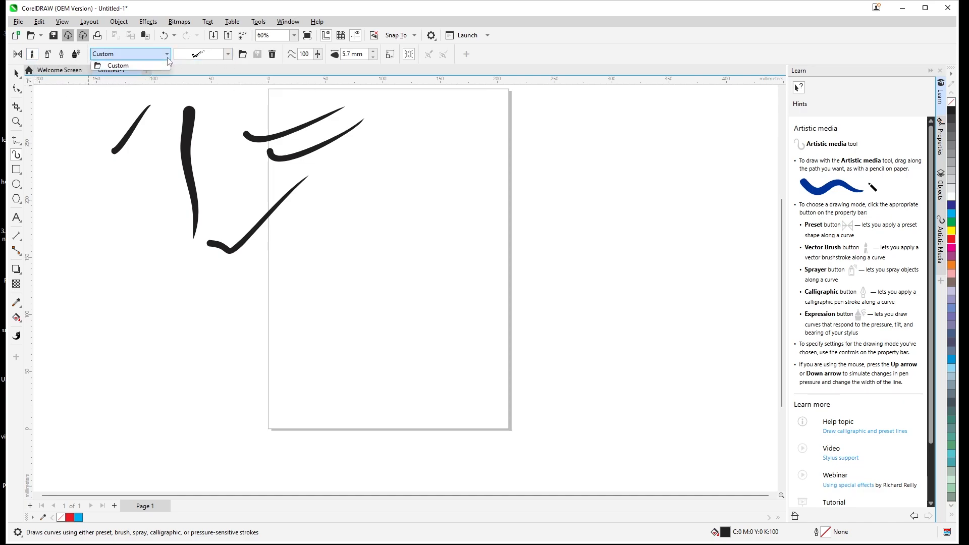
{"action": "left_click", "coordinate": [167, 56]}
{"action": "mouse_move", "coordinate": [319, 177]}
{"action": "left_mouse_down"}
{"action": "mouse_move", "coordinate": [376, 174]}
{"action": "mouse_move", "coordinate": [431, 140]}
{"action": "mouse_move", "coordinate": [448, 208]}
{"action": "mouse_move", "coordinate": [435, 266]}
{"action": "left_mouse_up"}
{"action": "scroll", "coordinate": [449, 205], "scroll_direction": "up", "scroll_amount": 1}
{"action": "mouse_move", "coordinate": [464, 165]}
{"action": "left_mouse_down"}
{"action": "mouse_move", "coordinate": [499, 185]}
{"action": "mouse_move", "coordinate": [546, 151]}
{"action": "left_mouse_up"}
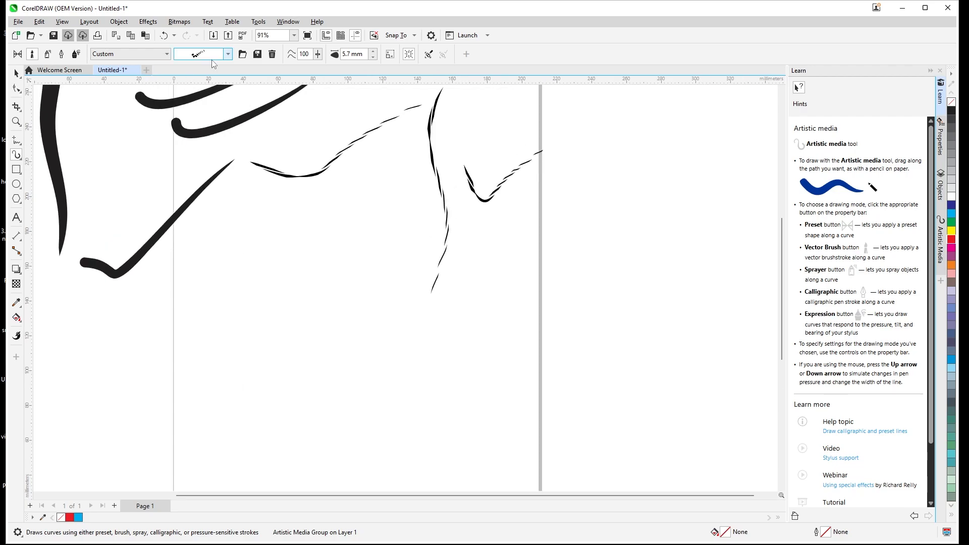
{"action": "left_click", "coordinate": [229, 54]}
{"action": "left_click", "coordinate": [222, 73]}
- Hide the Artistic Media effects docker
{"action": "left_click", "coordinate": [286, 22]}
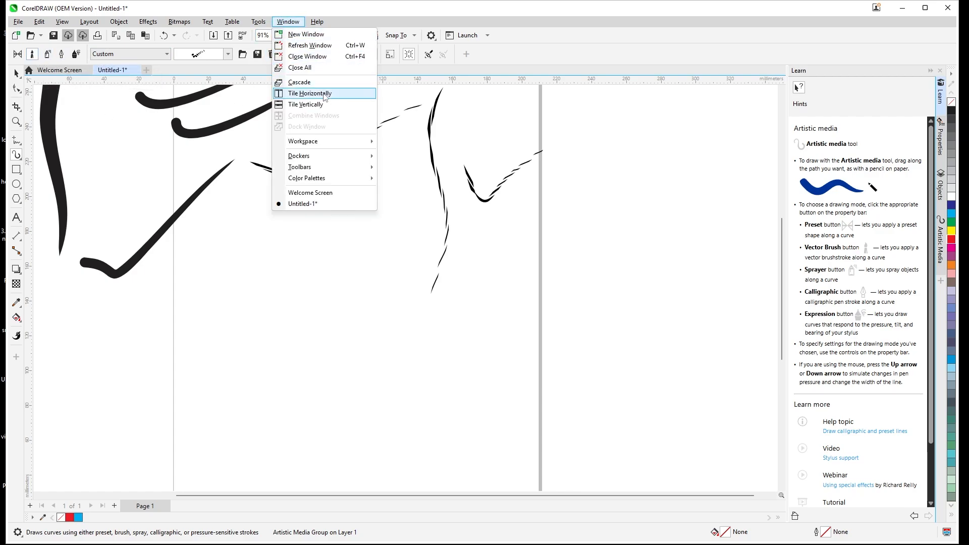
{"action": "mouse_move", "coordinate": [352, 158]}
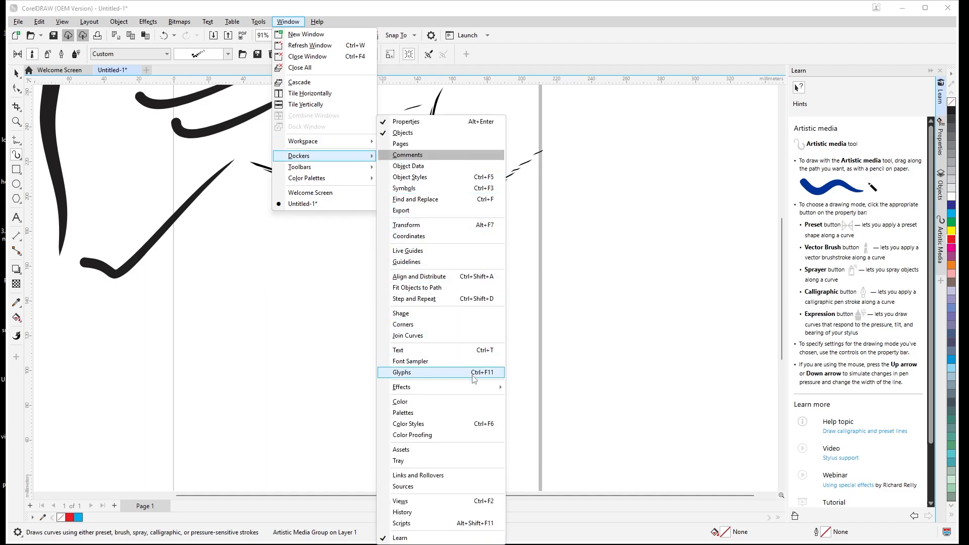
{"action": "mouse_move", "coordinate": [481, 392]}
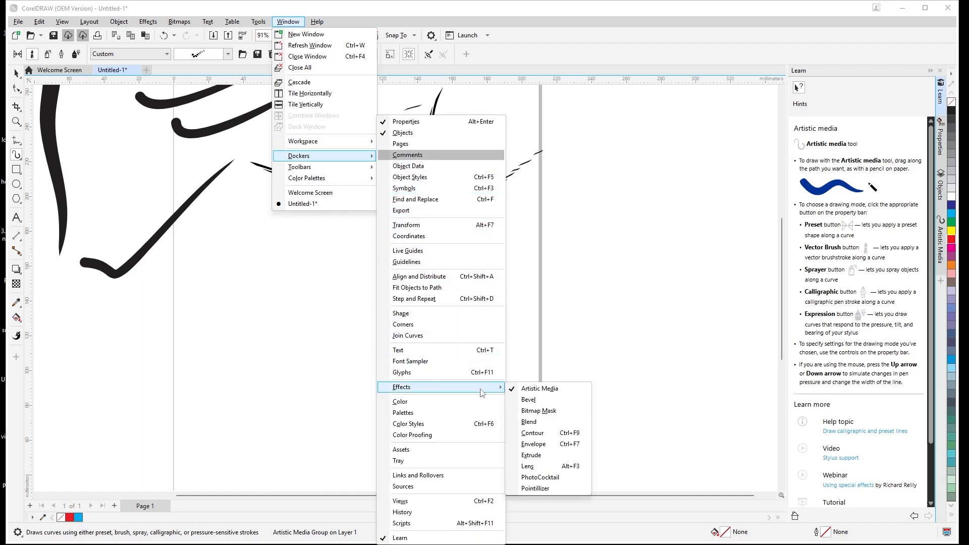
{"action": "left_click", "coordinate": [550, 394]}
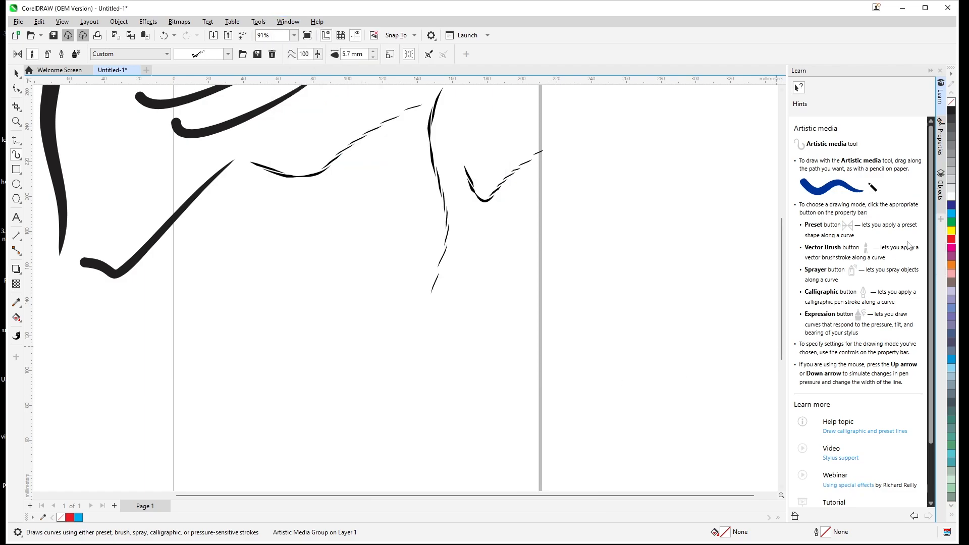
- Reopen the Artistic Media effects docker and draw a rising diagonal stroke on the page in Sprayer mode
{"action": "left_click", "coordinate": [291, 23]}
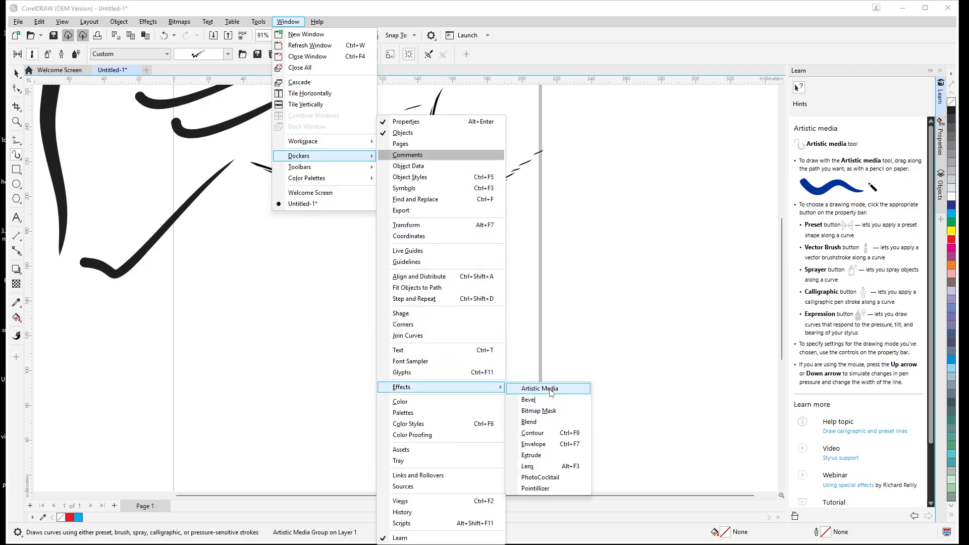
{"action": "left_click", "coordinate": [549, 391]}
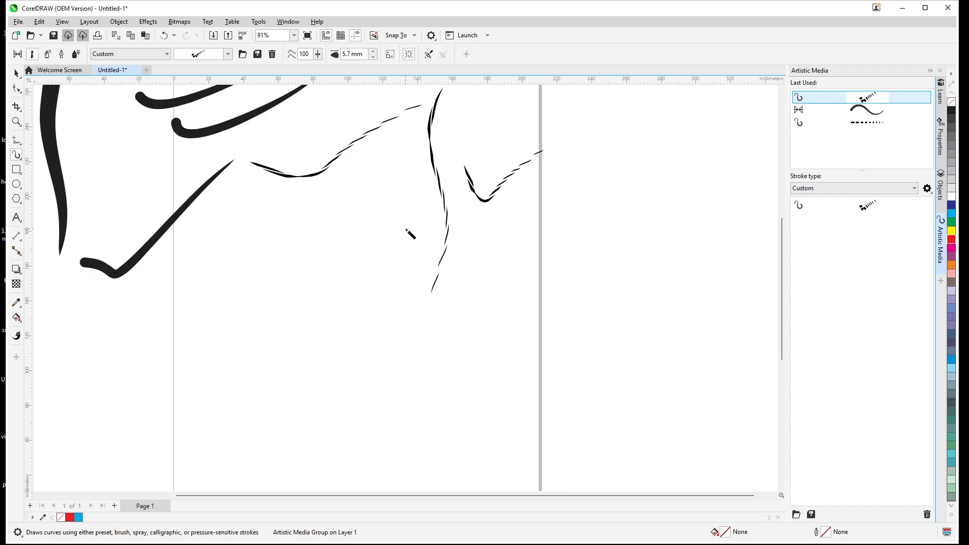
{"action": "left_click", "coordinate": [47, 54]}
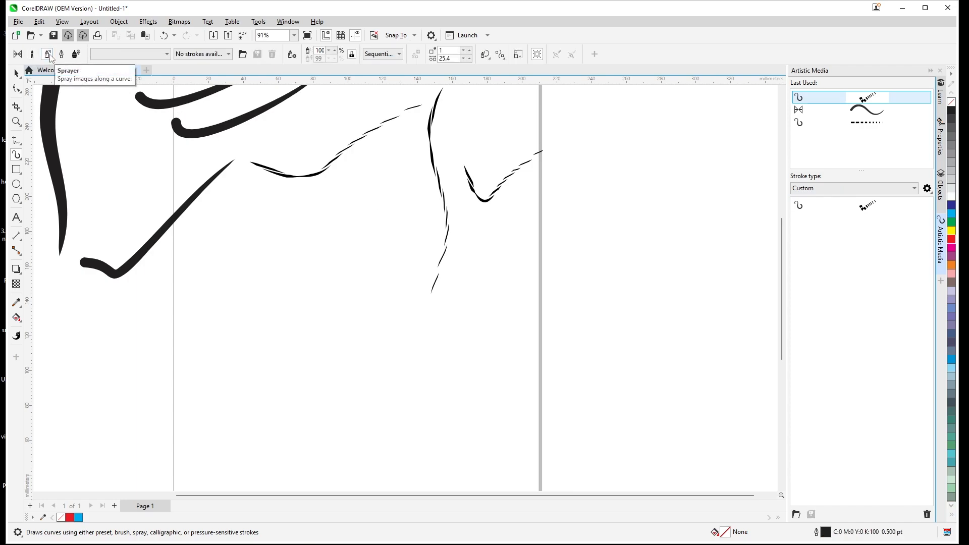
{"action": "mouse_move", "coordinate": [204, 250]}
{"action": "left_mouse_down"}
{"action": "mouse_move", "coordinate": [316, 235]}
{"action": "mouse_move", "coordinate": [376, 187]}
{"action": "left_mouse_up"}
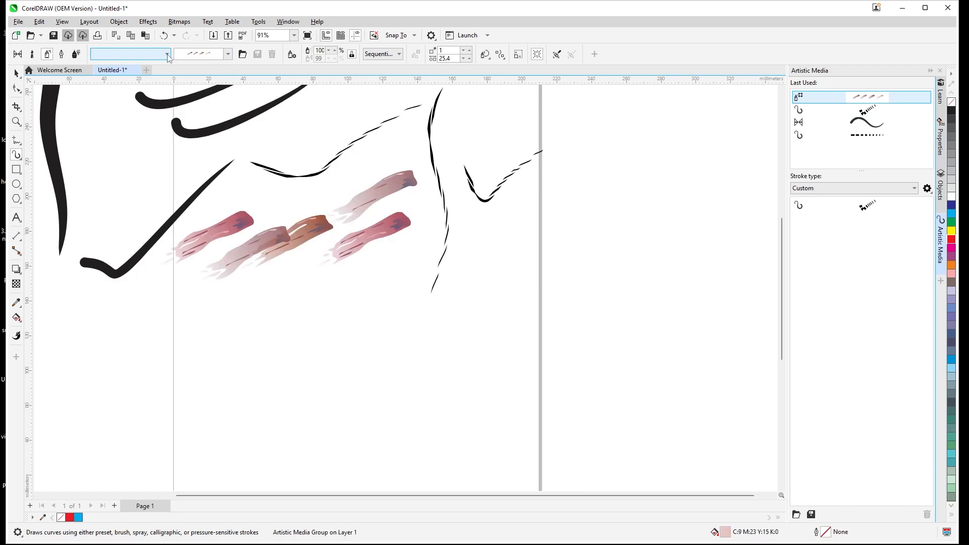
- Select New Spraylist as the spray pattern and set the docker's stroke type to Default
{"action": "left_click", "coordinate": [225, 55]}
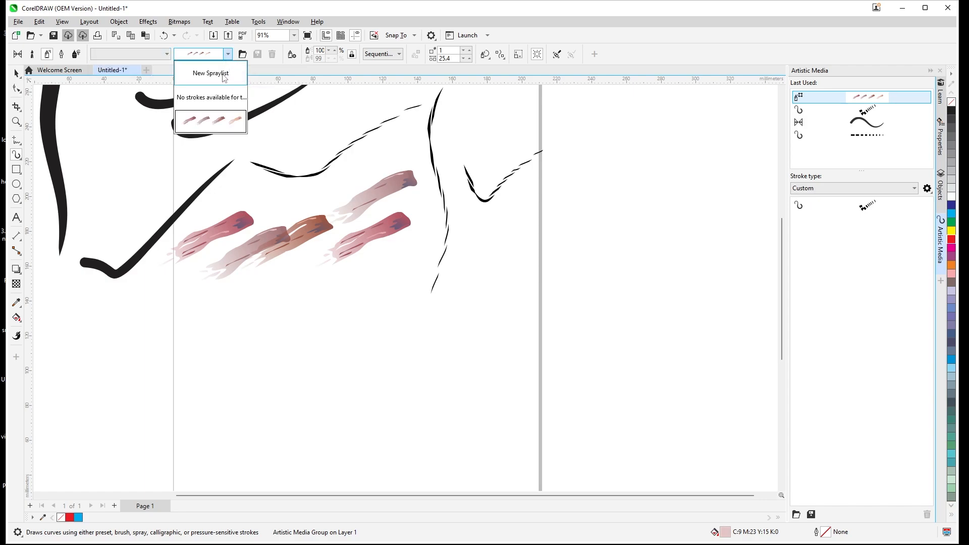
{"action": "left_click", "coordinate": [224, 74]}
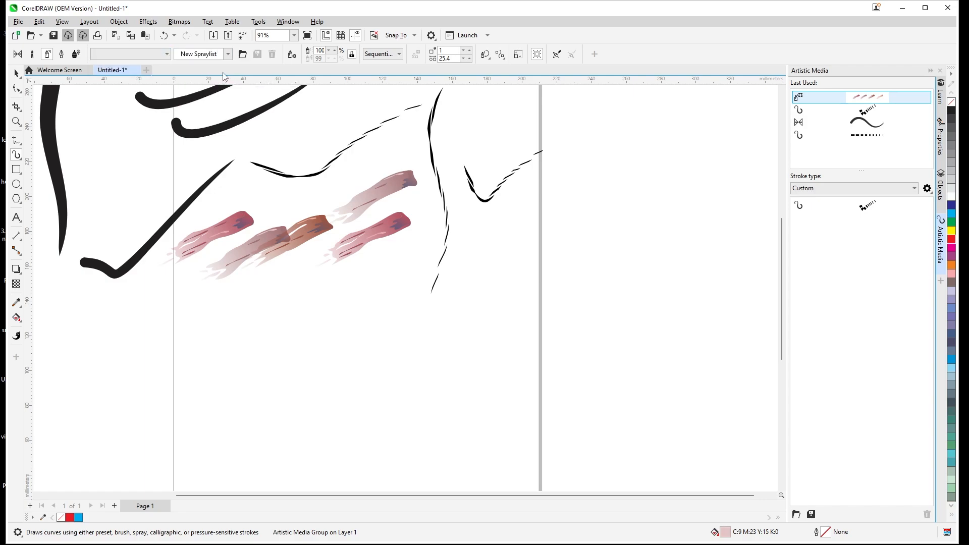
{"action": "left_click", "coordinate": [890, 192]}
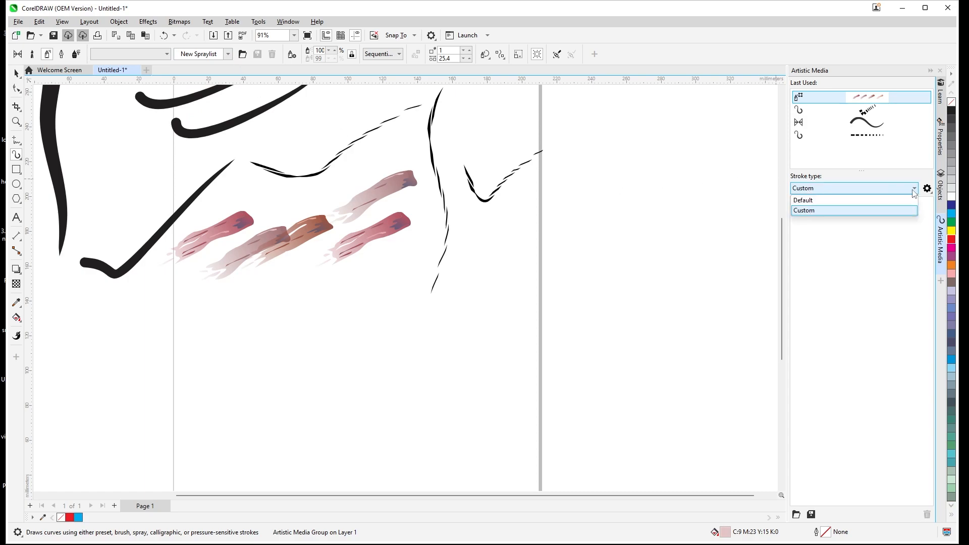
{"action": "left_click", "coordinate": [827, 202]}
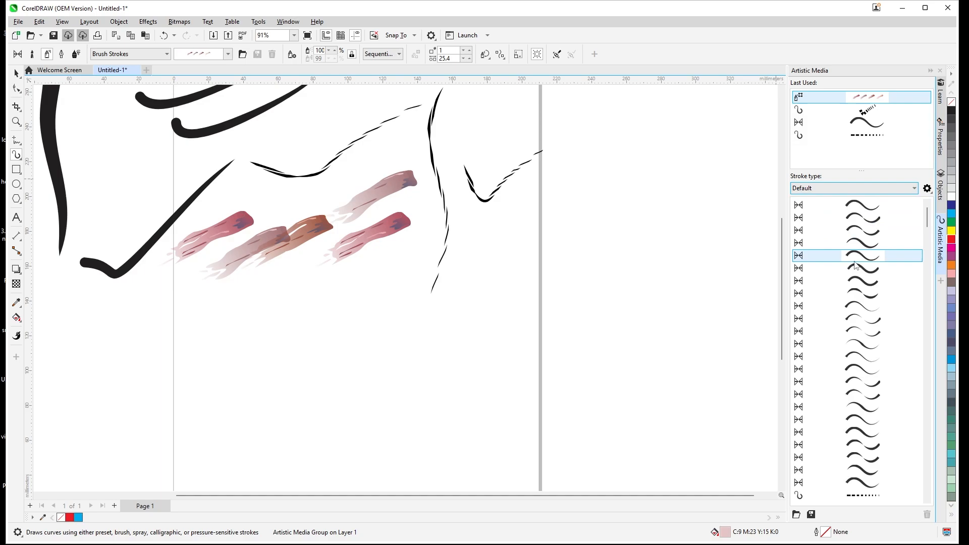
- Apply the multicoloured swirl pattern from the Brush Strokes category and spray a rising stroke that crosses the page's right edge
{"action": "left_click", "coordinate": [167, 54]}
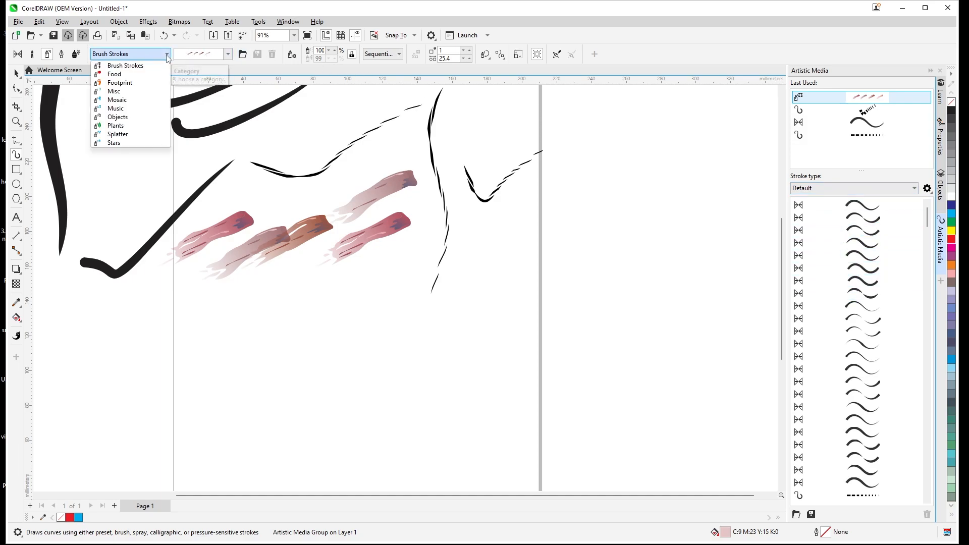
{"action": "left_click", "coordinate": [146, 66]}
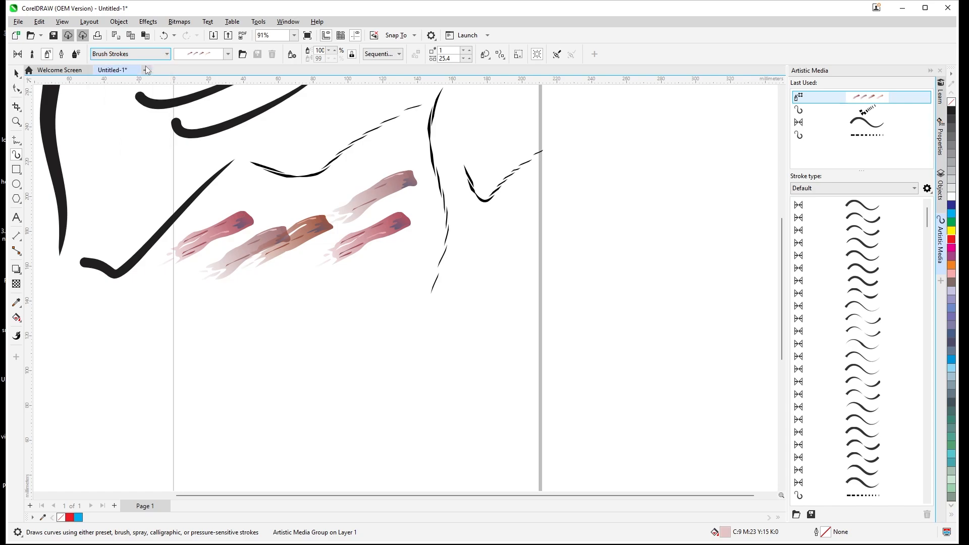
{"action": "left_click", "coordinate": [229, 54]}
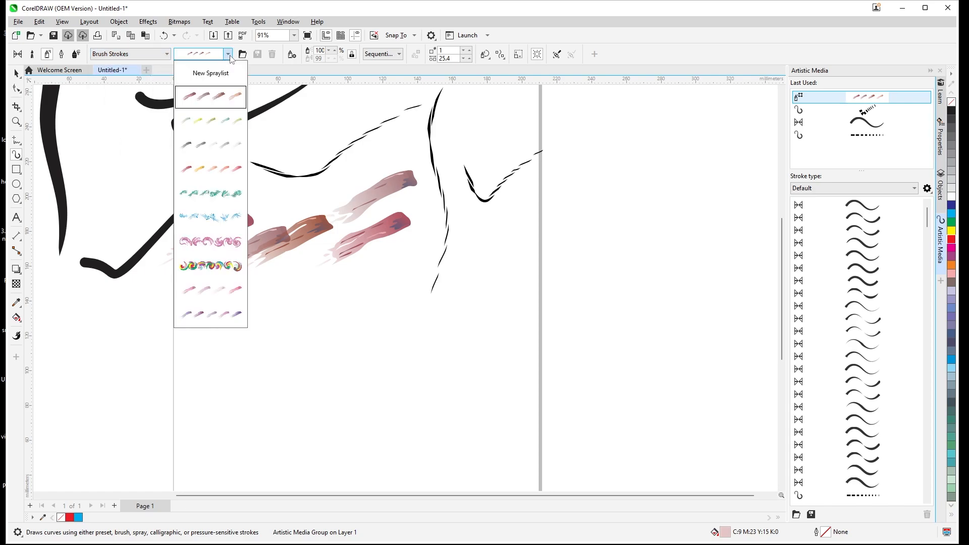
{"action": "left_click", "coordinate": [212, 265]}
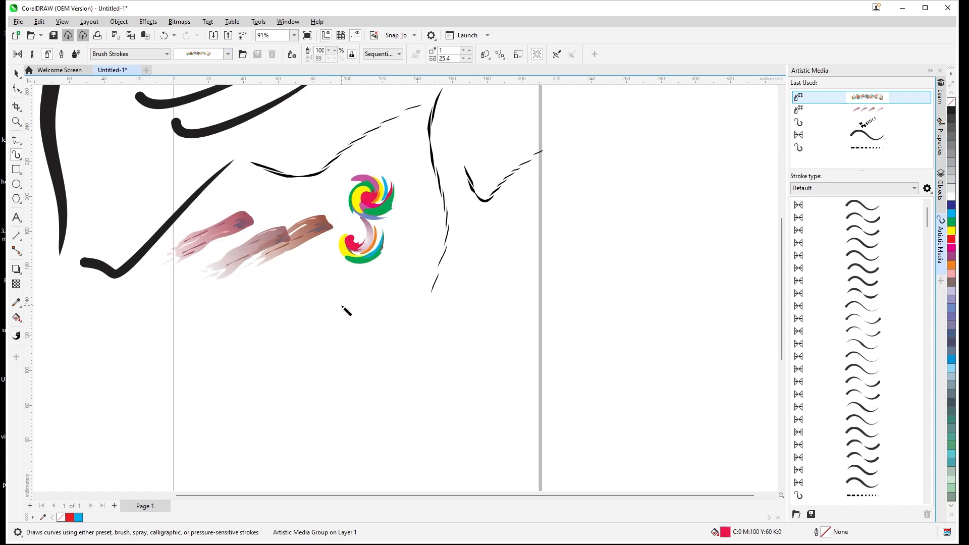
{"action": "mouse_move", "coordinate": [346, 310]}
{"action": "left_mouse_down"}
{"action": "mouse_move", "coordinate": [407, 314]}
{"action": "mouse_move", "coordinate": [496, 278]}
{"action": "mouse_move", "coordinate": [595, 202]}
{"action": "mouse_move", "coordinate": [618, 197]}
{"action": "left_mouse_up"}
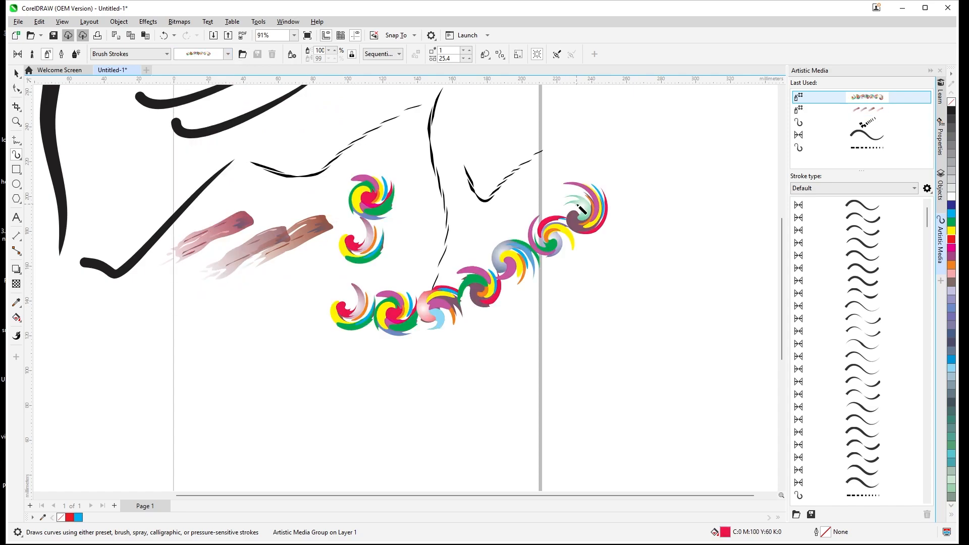
- Try clearing the swirl spray's play list and selecting Image 6 from its spray list, discarding the changes
{"action": "scroll", "coordinate": [580, 209], "scroll_direction": "up", "scroll_amount": 2}
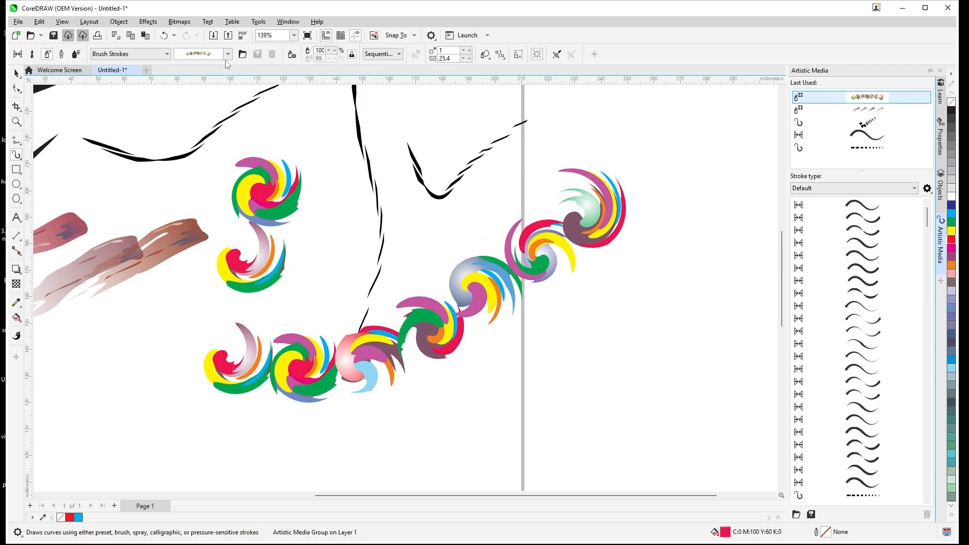
{"action": "left_click", "coordinate": [295, 59]}
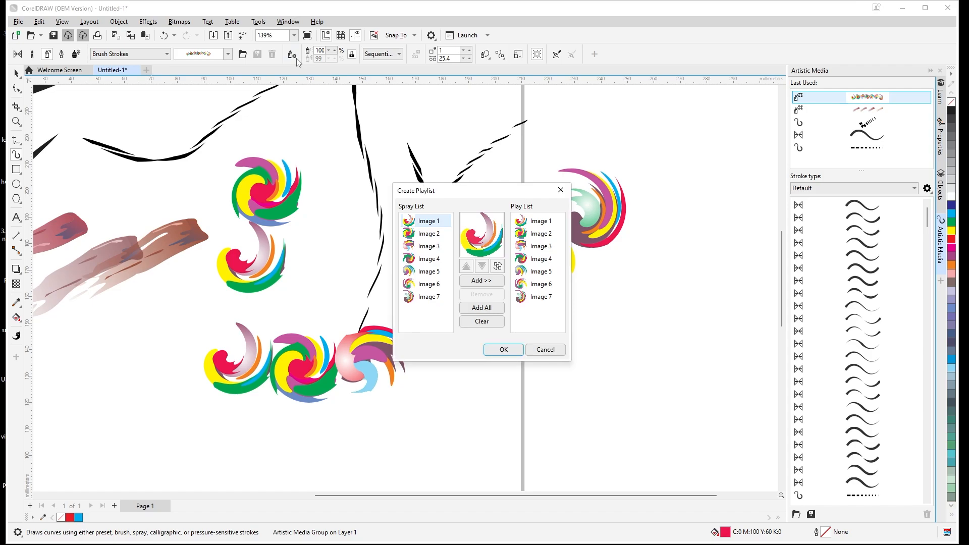
{"action": "left_click_drag", "start_coordinate": [473, 198], "coordinate": [522, 128]}
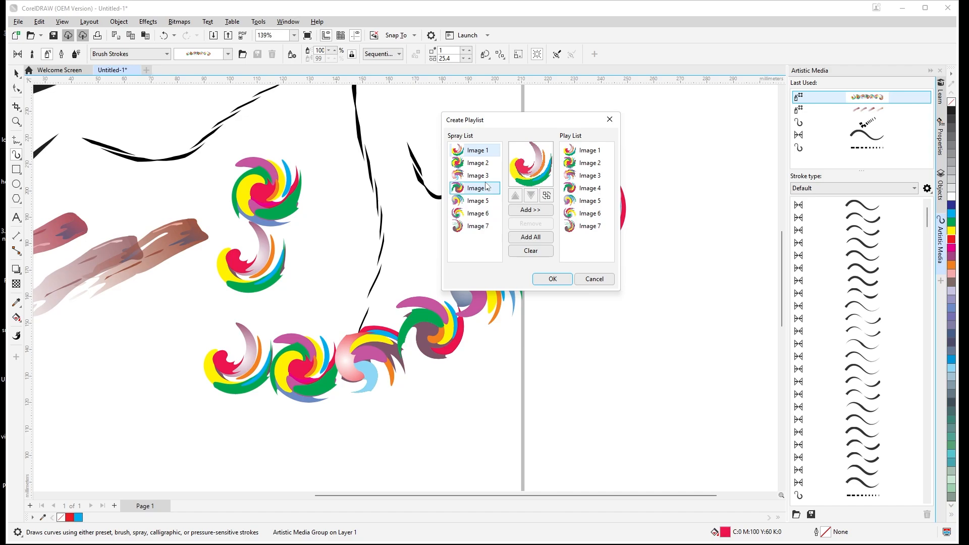
{"action": "left_click", "coordinate": [486, 228]}
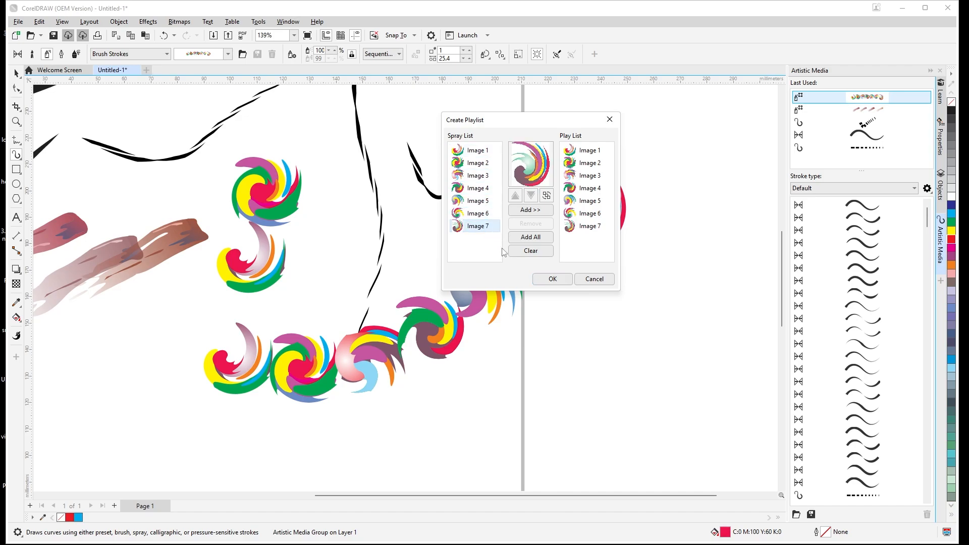
{"action": "left_click", "coordinate": [531, 251]}
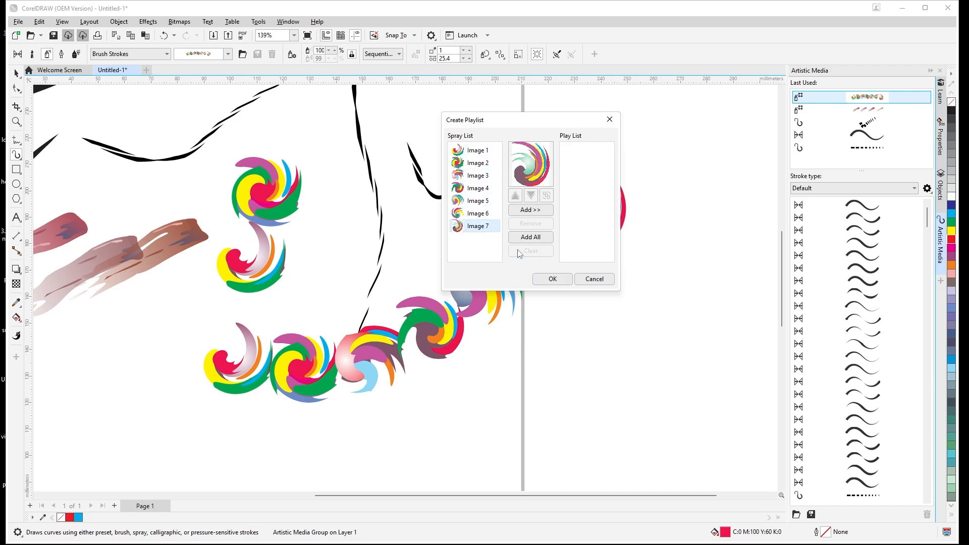
{"action": "left_click", "coordinate": [488, 219]}
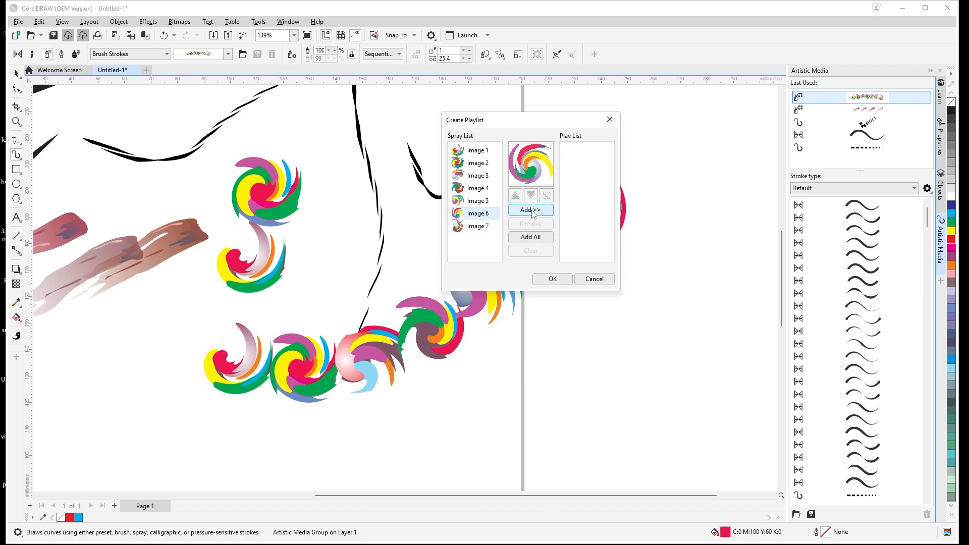
{"action": "left_click", "coordinate": [593, 279]}
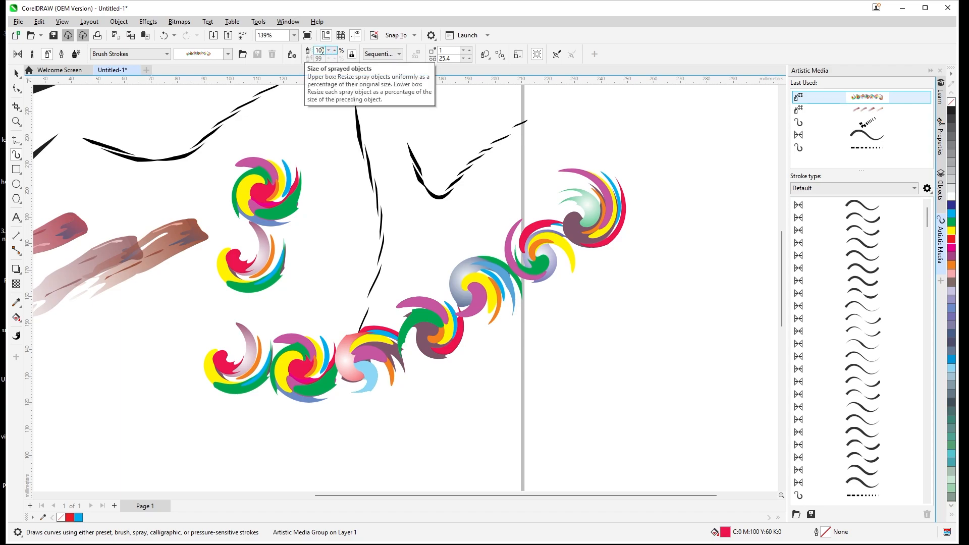
- Set the size of the sprayed objects in the long swirl stroke to 80%
{"action": "left_click", "coordinate": [334, 51]}
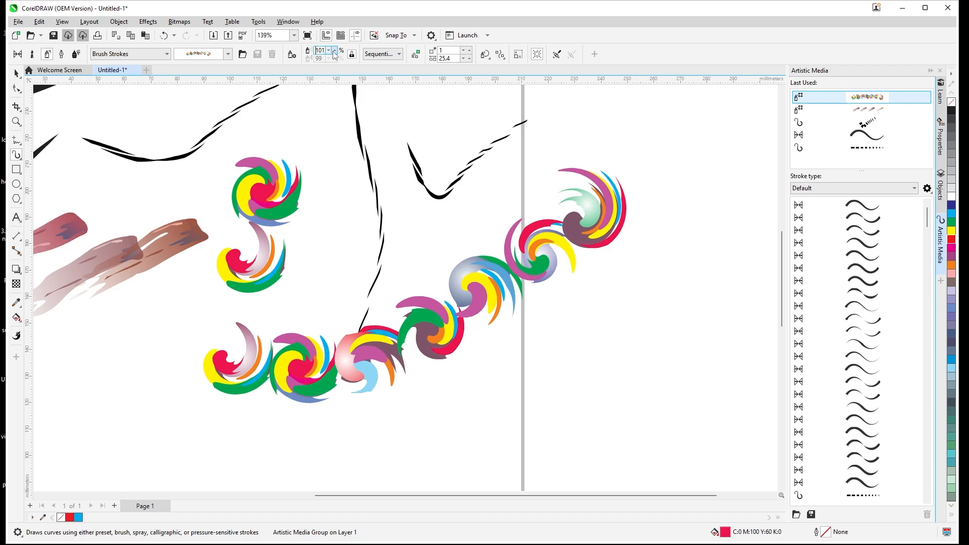
{"action": "left_click", "coordinate": [334, 52]}
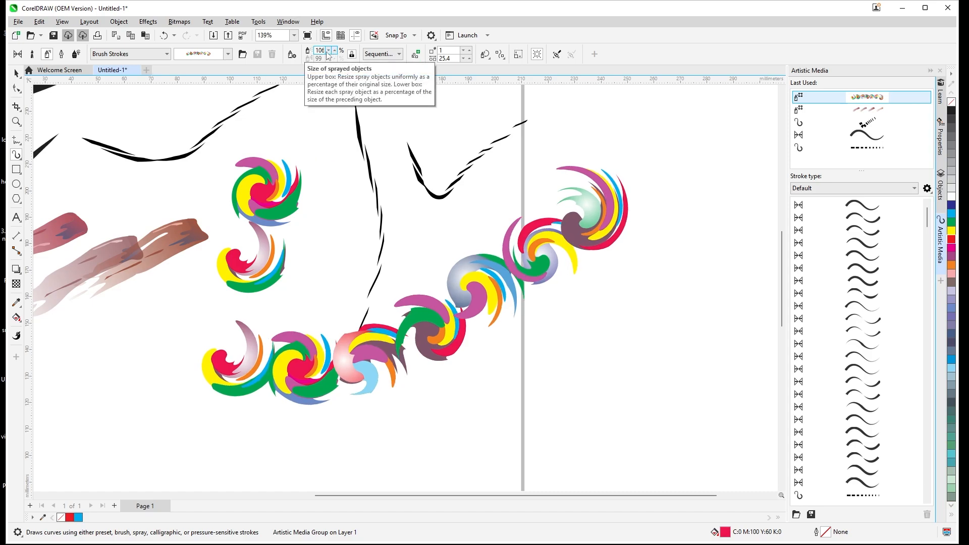
{"action": "left_click", "coordinate": [328, 52]}
{"action": "left_click", "coordinate": [328, 52]}
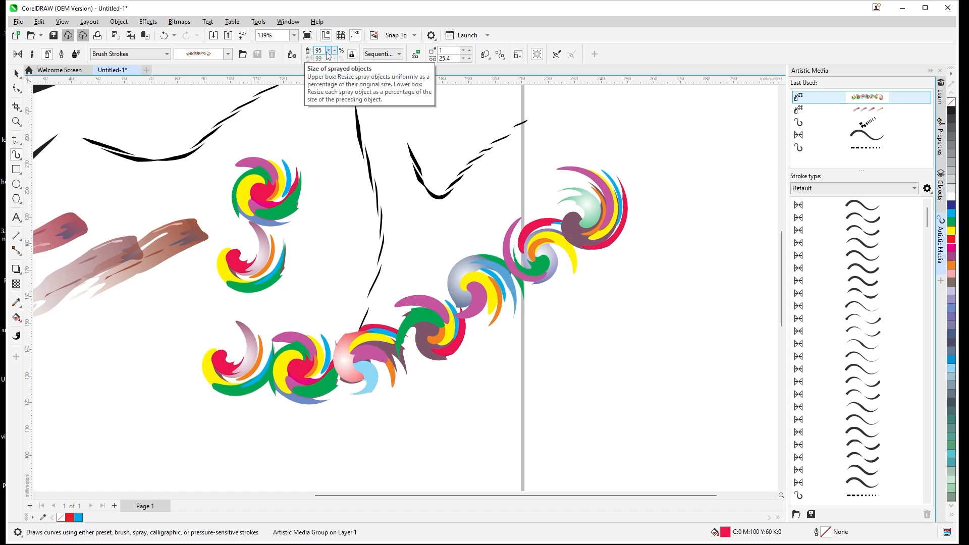
{"action": "left_click", "coordinate": [328, 51]}
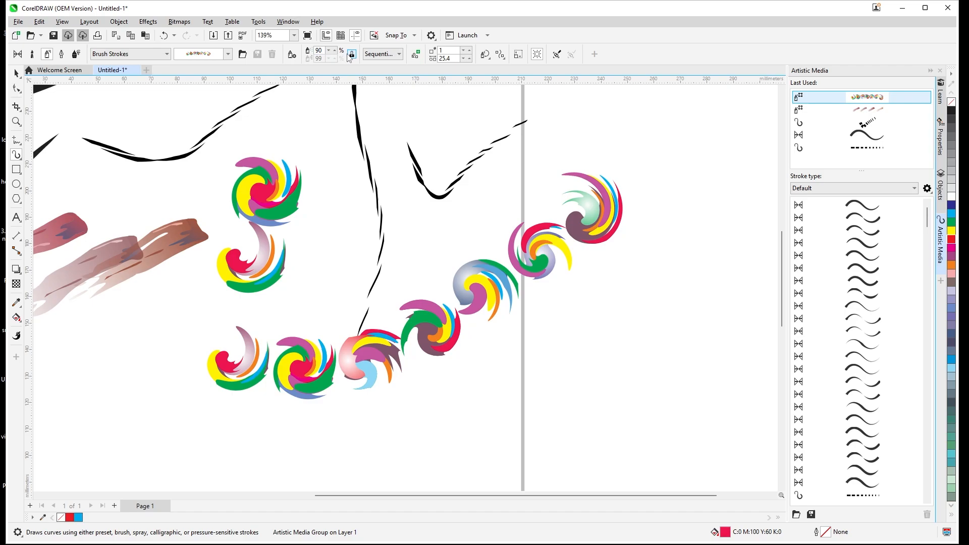
{"action": "left_click", "coordinate": [328, 52]}
{"action": "left_click", "coordinate": [329, 52]}
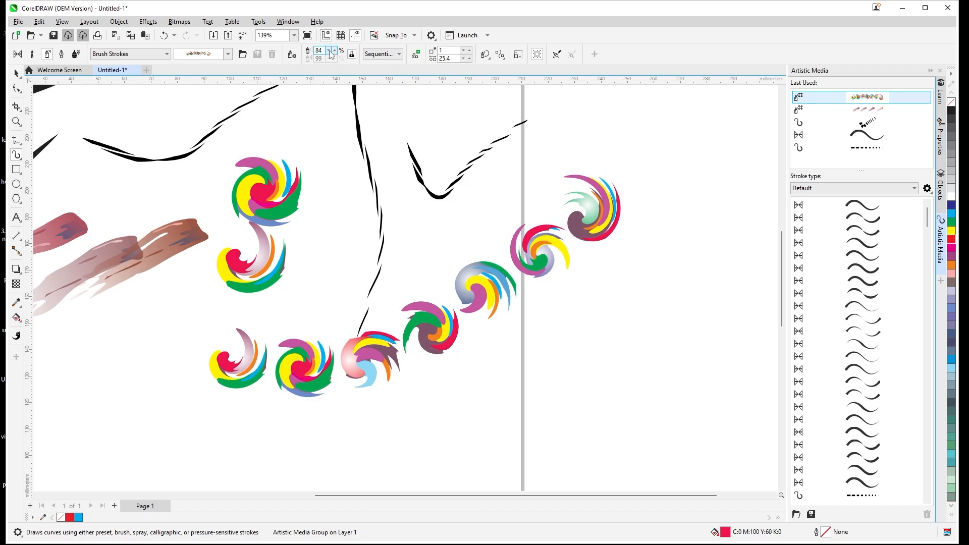
{"action": "left_click", "coordinate": [329, 51]}
{"action": "left_click", "coordinate": [328, 51]}
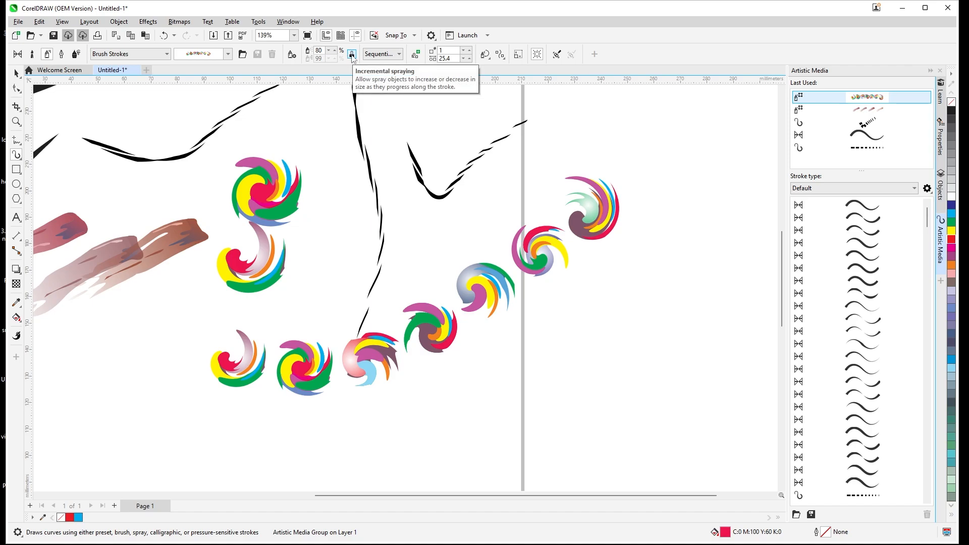
- Enable incremental spraying for the long swirl stroke and set each object's size to 89% of the preceding one
{"action": "left_click", "coordinate": [351, 55]}
{"action": "left_click", "coordinate": [352, 56]}
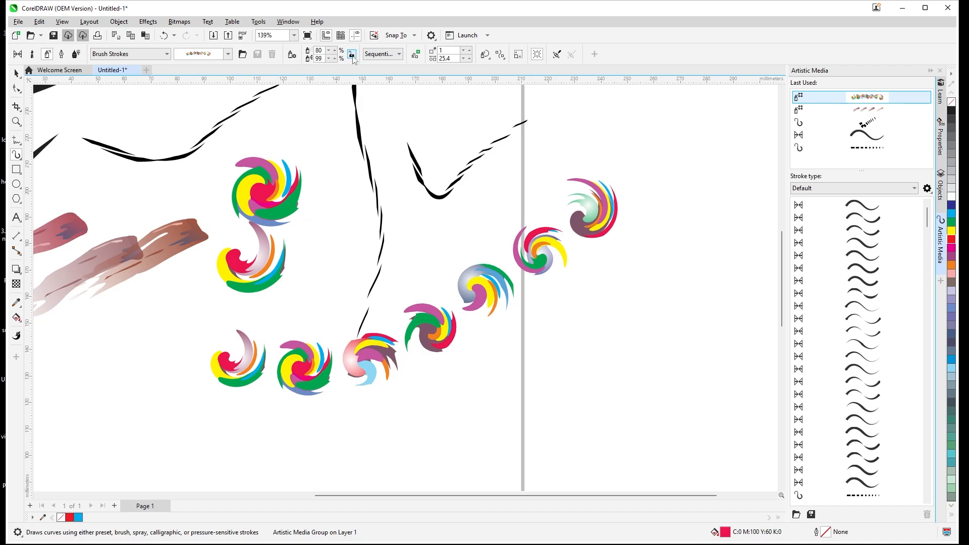
{"action": "left_click", "coordinate": [352, 57]}
{"action": "left_click", "coordinate": [350, 57]}
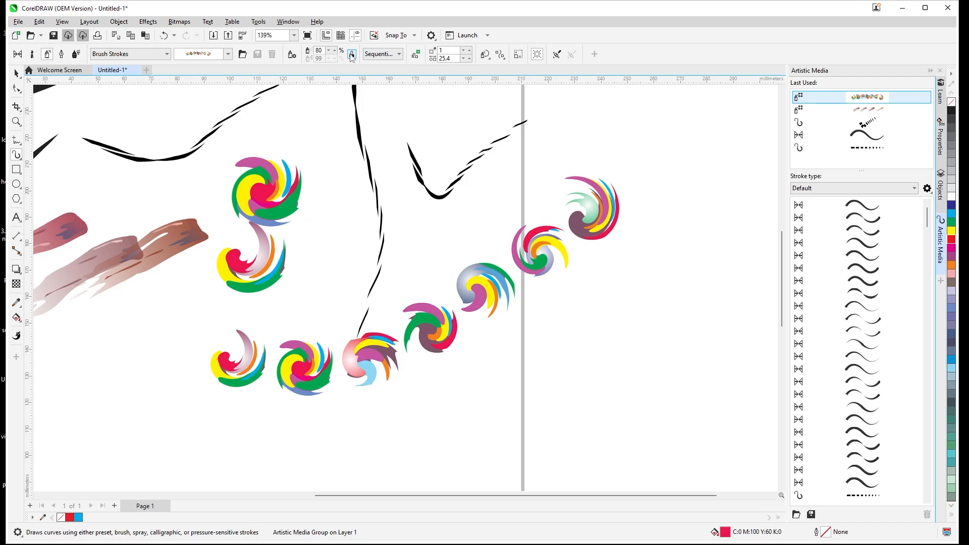
{"action": "left_click", "coordinate": [350, 55]}
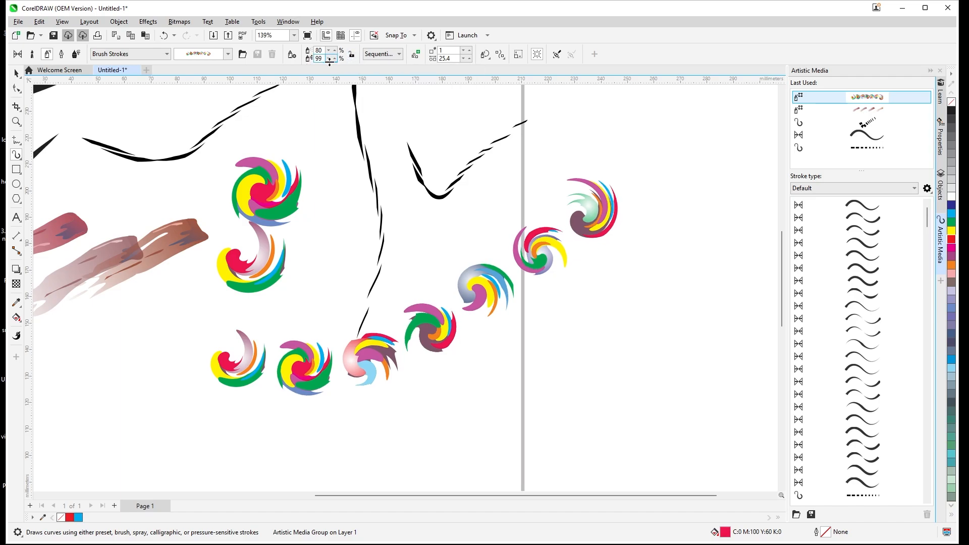
{"action": "left_click", "coordinate": [329, 58]}
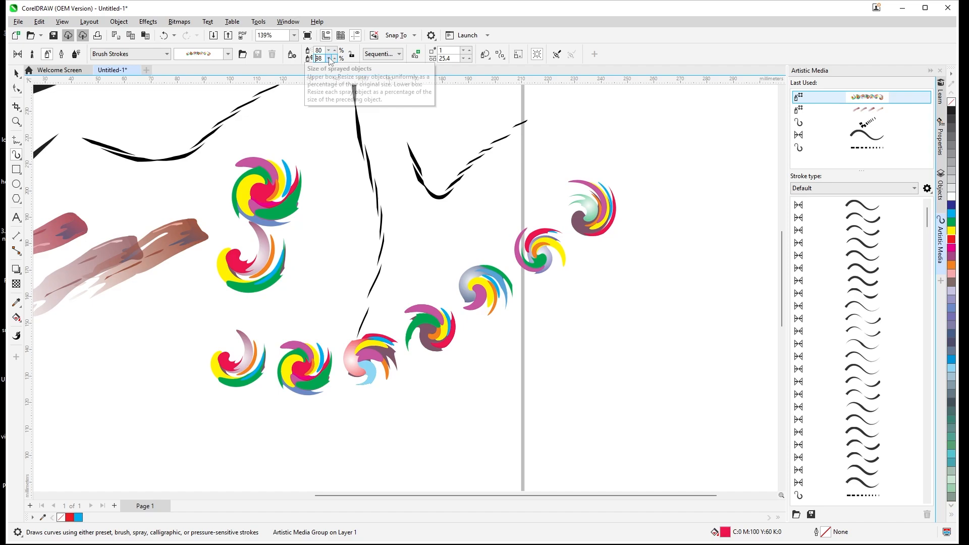
{"action": "left_click", "coordinate": [329, 58]}
{"action": "left_click", "coordinate": [329, 58]}
{"action": "left_click", "coordinate": [329, 58]}
{"action": "left_click", "coordinate": [329, 58]}
{"action": "left_click", "coordinate": [329, 58]}
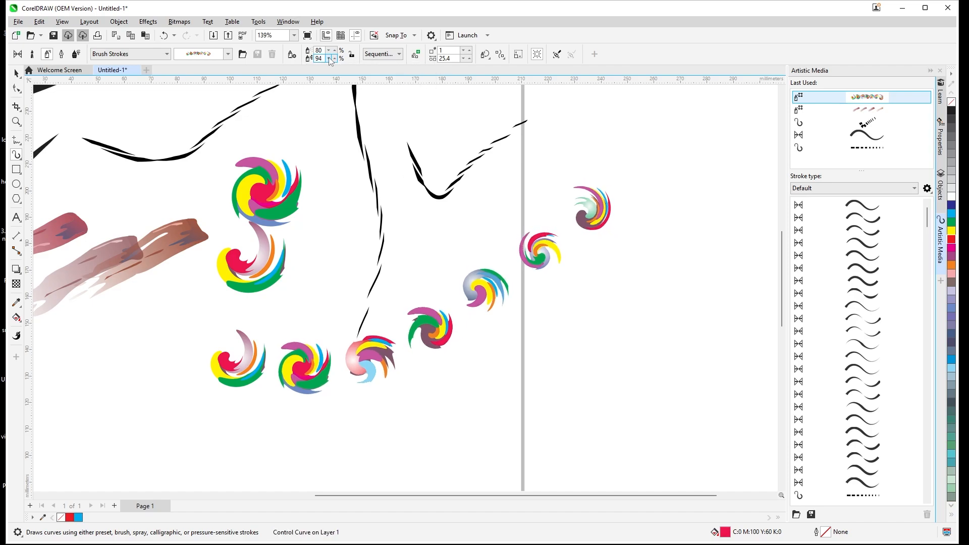
{"action": "left_click", "coordinate": [329, 58]}
{"action": "left_click", "coordinate": [329, 58]}
{"action": "left_click", "coordinate": [328, 58]}
{"action": "left_click", "coordinate": [329, 58]}
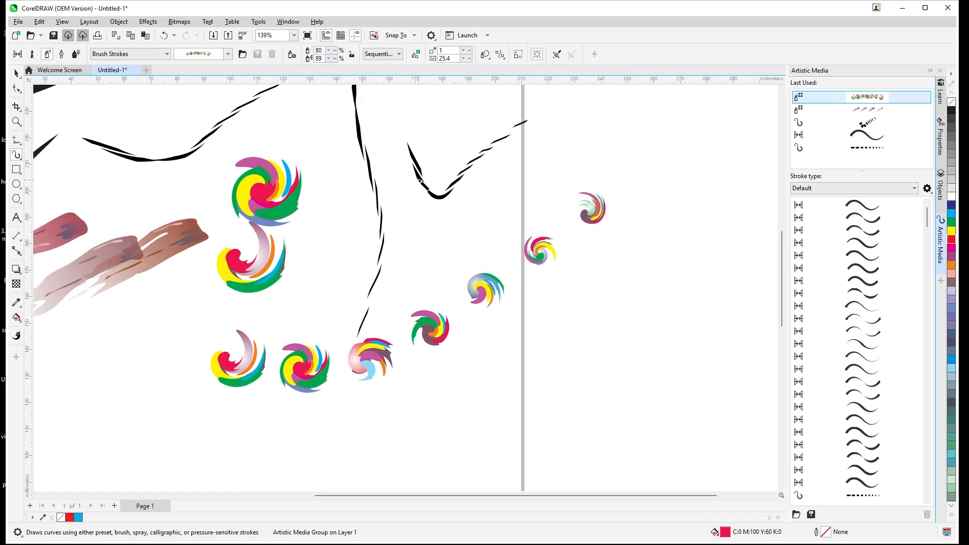
- Set the overall size of the long swirl stroke's sprayed objects to 91%
{"action": "left_click", "coordinate": [334, 50]}
{"action": "left_click", "coordinate": [334, 51]}
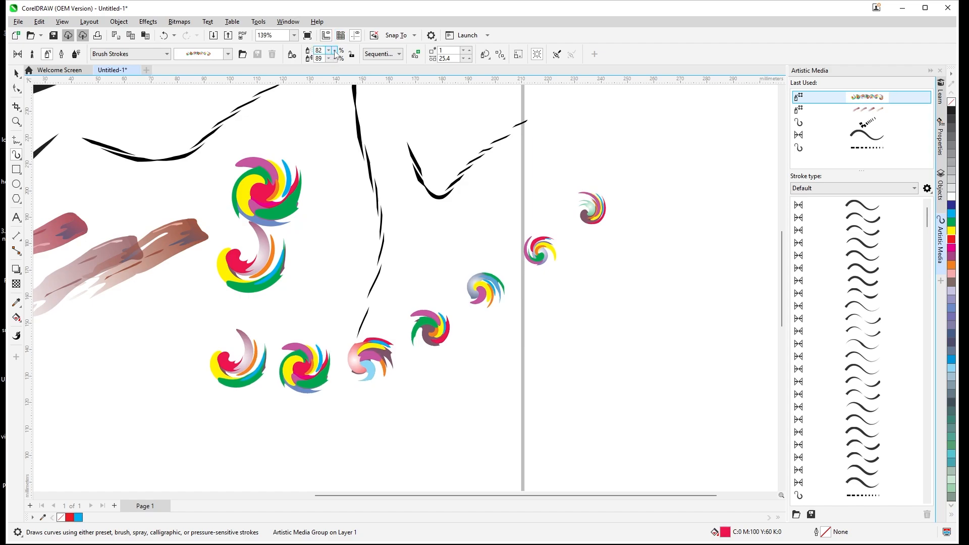
{"action": "left_click", "coordinate": [334, 51]}
{"action": "left_click", "coordinate": [334, 51]}
{"action": "left_click", "coordinate": [334, 50]}
{"action": "left_click", "coordinate": [334, 51]}
{"action": "left_click", "coordinate": [334, 50]}
{"action": "left_click", "coordinate": [334, 51]}
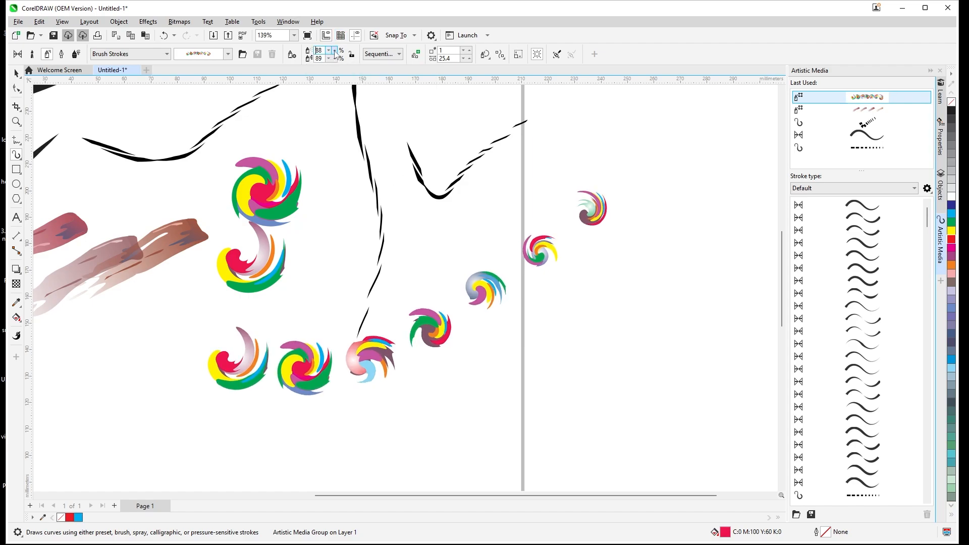
{"action": "left_click", "coordinate": [334, 50]}
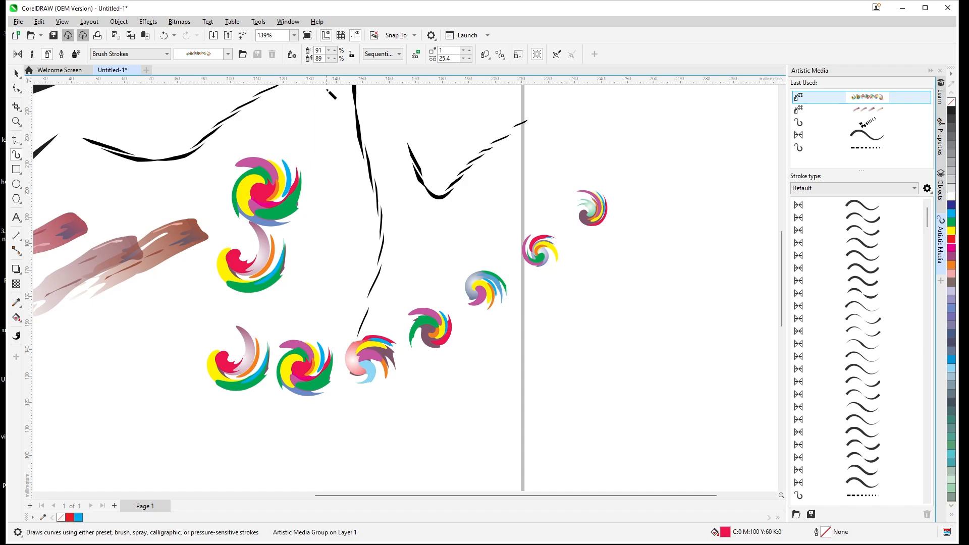
- Turn off incremental spraying for the long swirl stroke, and try the Randomly spray order before returning it to Sequentially
{"action": "left_click", "coordinate": [352, 54]}
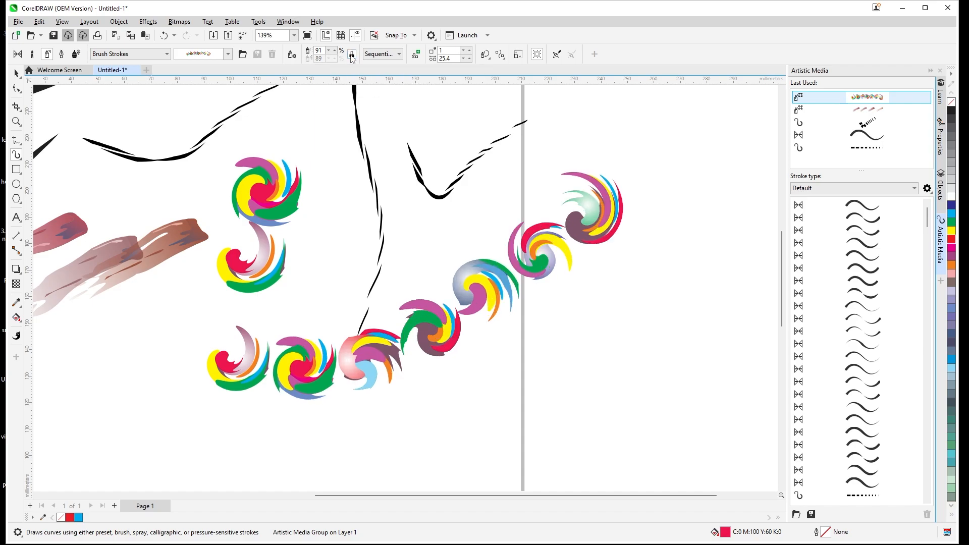
{"action": "left_click", "coordinate": [399, 54]}
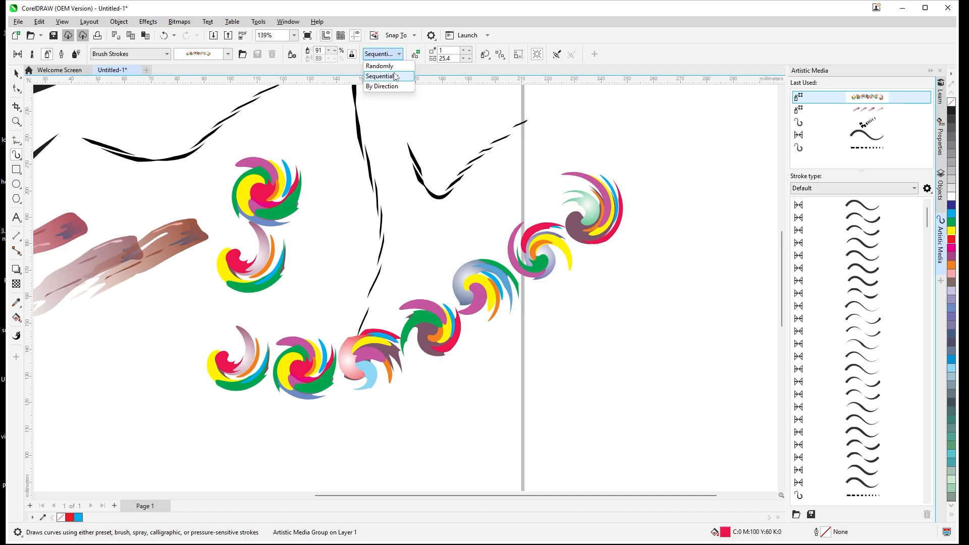
{"action": "left_click", "coordinate": [394, 69]}
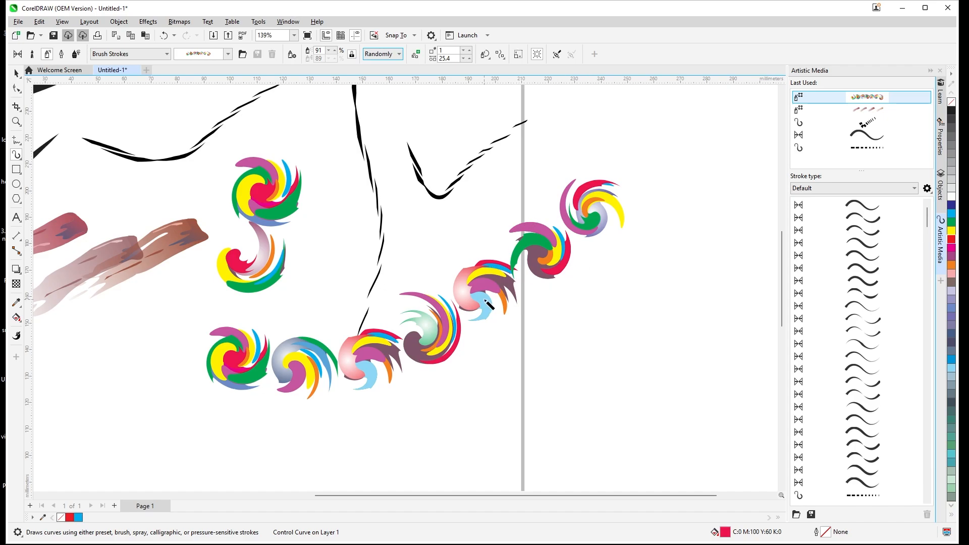
{"action": "left_click", "coordinate": [399, 55]}
{"action": "left_click", "coordinate": [389, 76]}
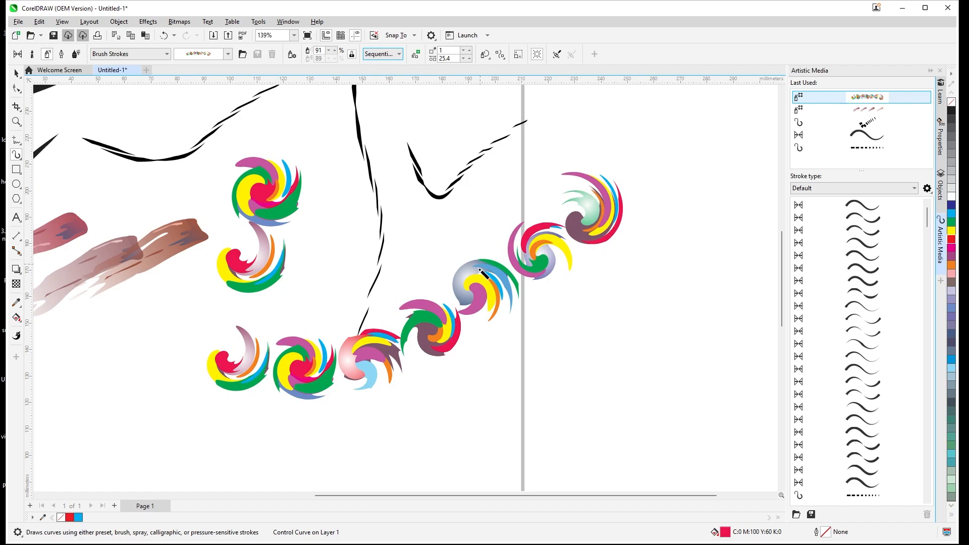
- Set the long swirl stroke's spray order to By Direction and add the stroke to the spray list
{"action": "left_click", "coordinate": [398, 54]}
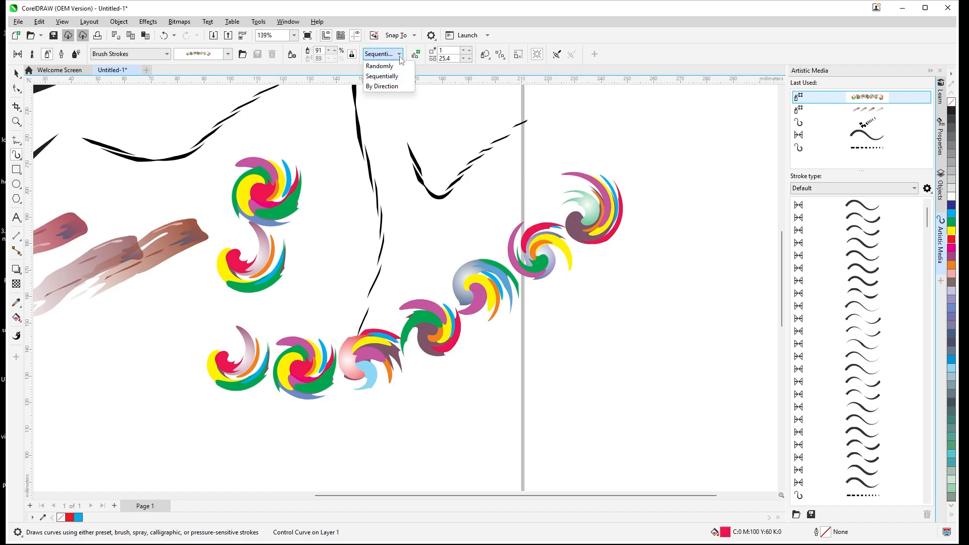
{"action": "left_click", "coordinate": [394, 87]}
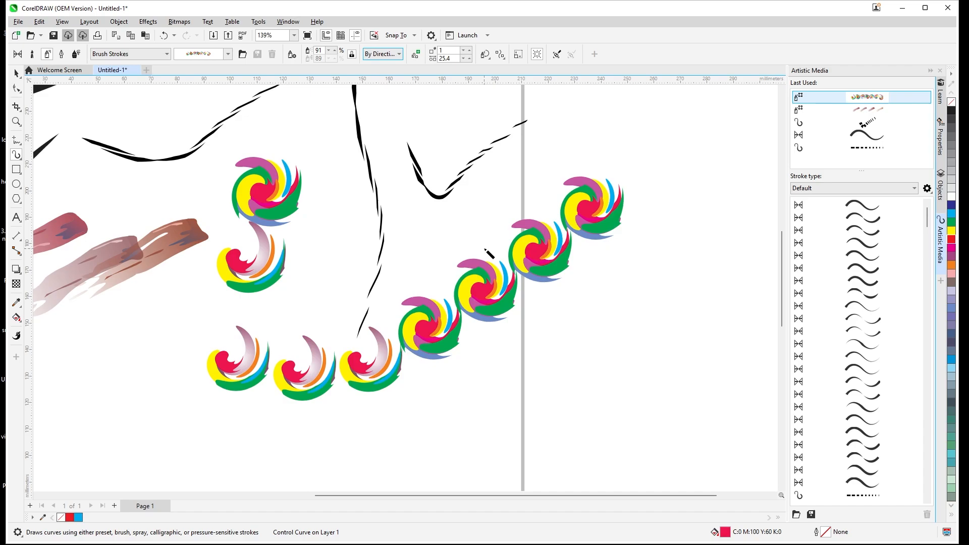
{"action": "left_click", "coordinate": [415, 59]}
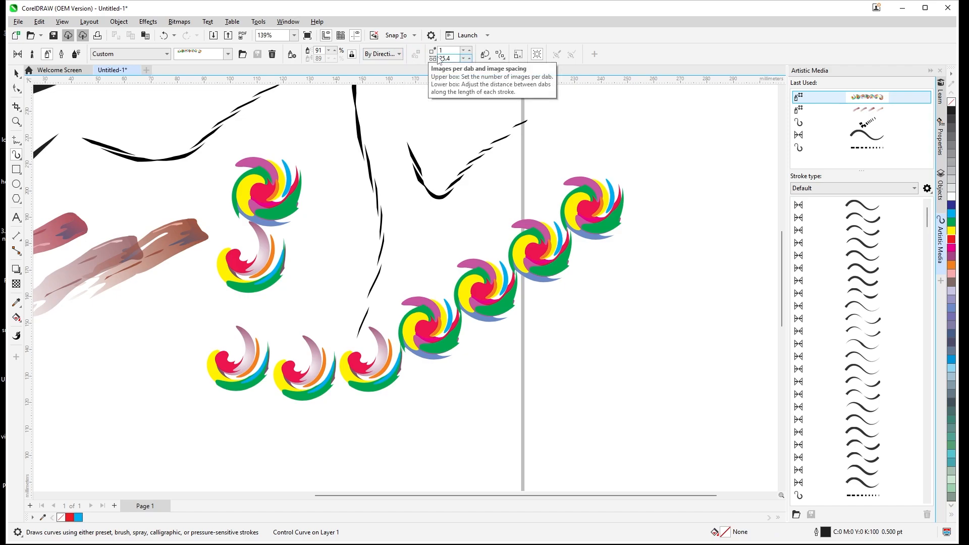
- Try setting the number of images per dab to 10
{"action": "left_click", "coordinate": [469, 51]}
{"action": "left_click", "coordinate": [469, 51]}
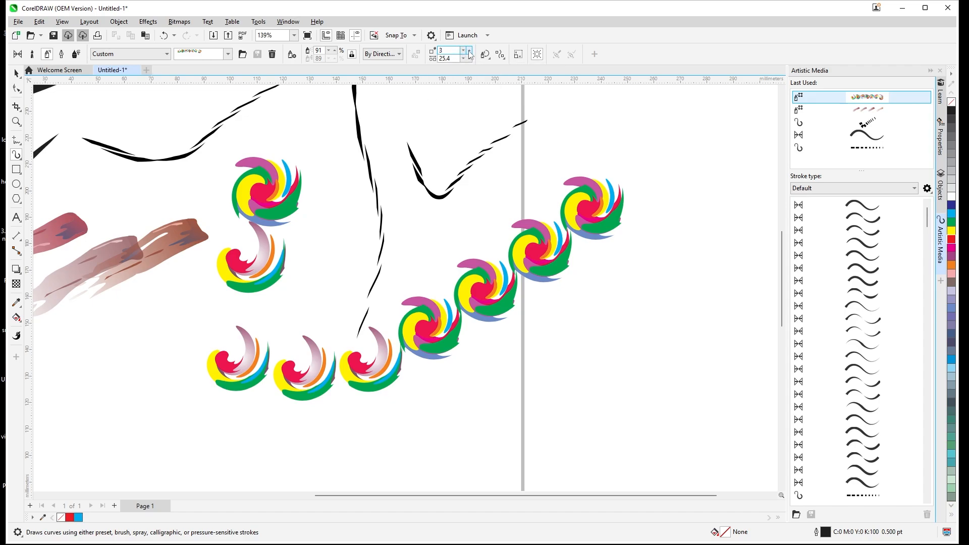
{"action": "left_click", "coordinate": [469, 51]}
{"action": "left_click", "coordinate": [469, 51]}
{"action": "left_click", "coordinate": [468, 51]}
{"action": "left_click", "coordinate": [469, 51]}
{"action": "left_click", "coordinate": [469, 51]}
{"action": "left_click", "coordinate": [468, 51]}
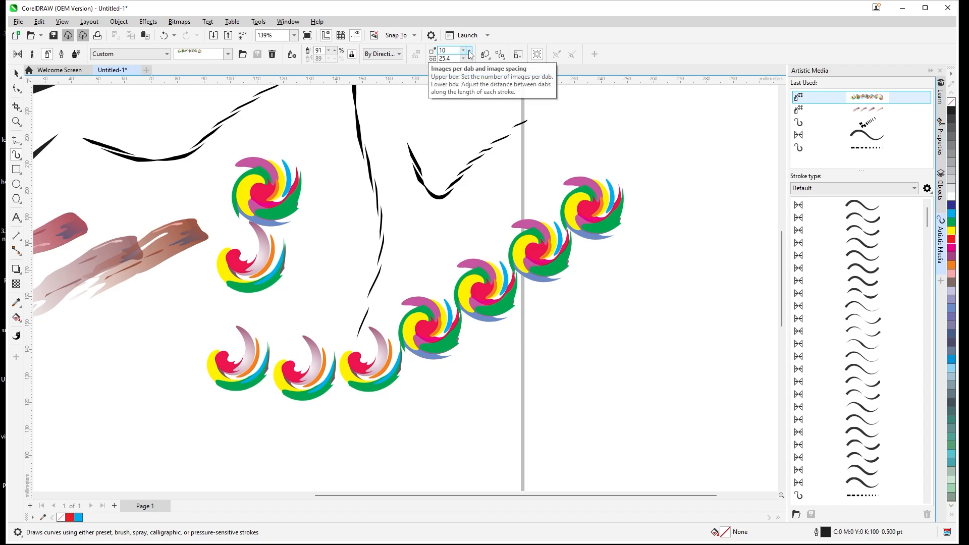
- Try setting the spacing between dabs to 27.9, and lower the number of images per dab
{"action": "left_click", "coordinate": [447, 59]}
{"action": "left_click", "coordinate": [469, 58]}
{"action": "left_click", "coordinate": [469, 58]}
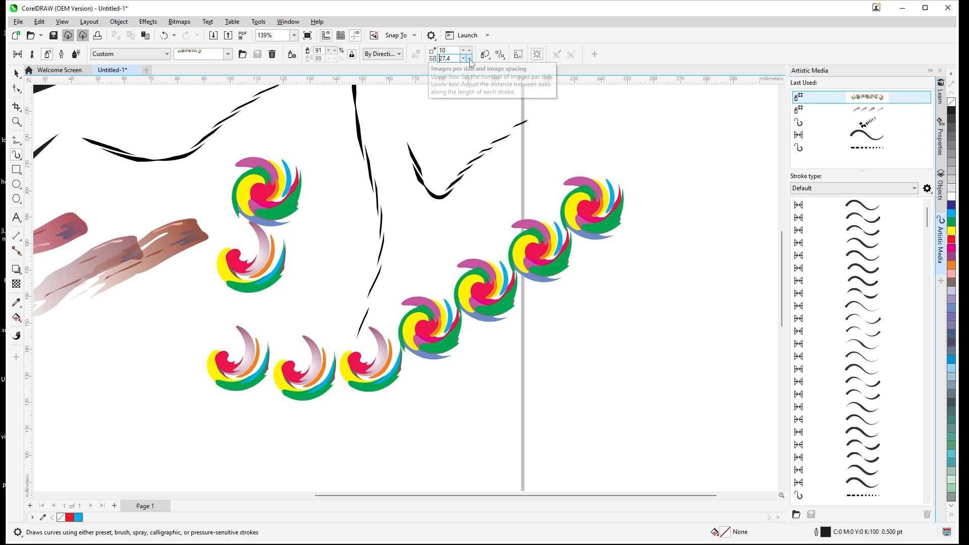
{"action": "left_click", "coordinate": [470, 58]}
{"action": "left_click", "coordinate": [463, 59]}
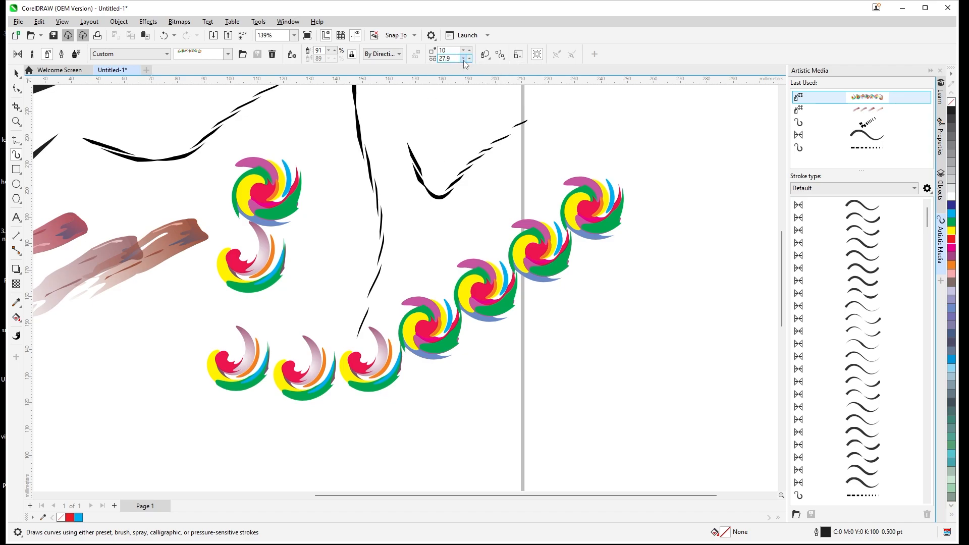
{"action": "key", "text": "shift+Tab"}
{"action": "left_click", "coordinate": [462, 51]}
- Select the long swirl stroke and set its images per dab to 15
{"action": "left_click", "coordinate": [18, 75]}
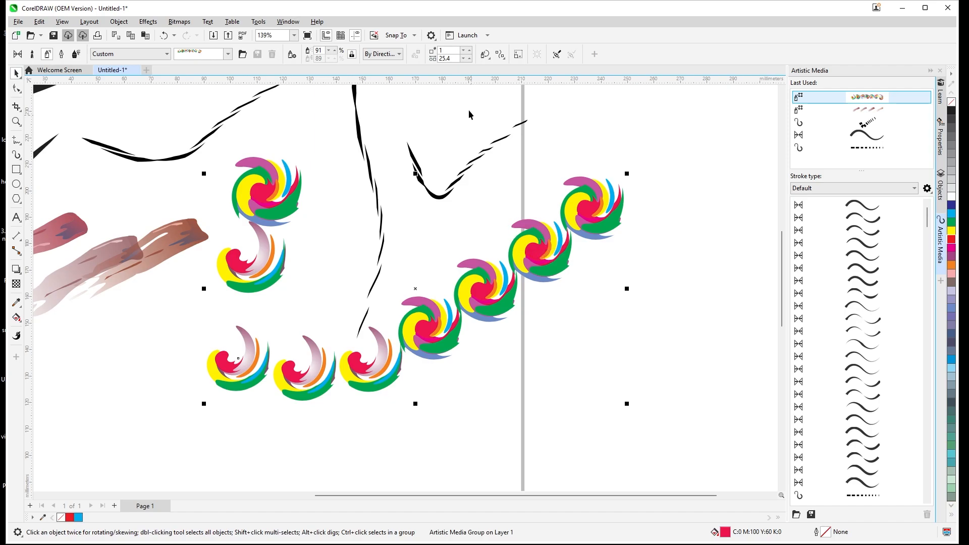
{"action": "left_click", "coordinate": [470, 52]}
{"action": "left_click", "coordinate": [470, 52]}
{"action": "left_click", "coordinate": [470, 52]}
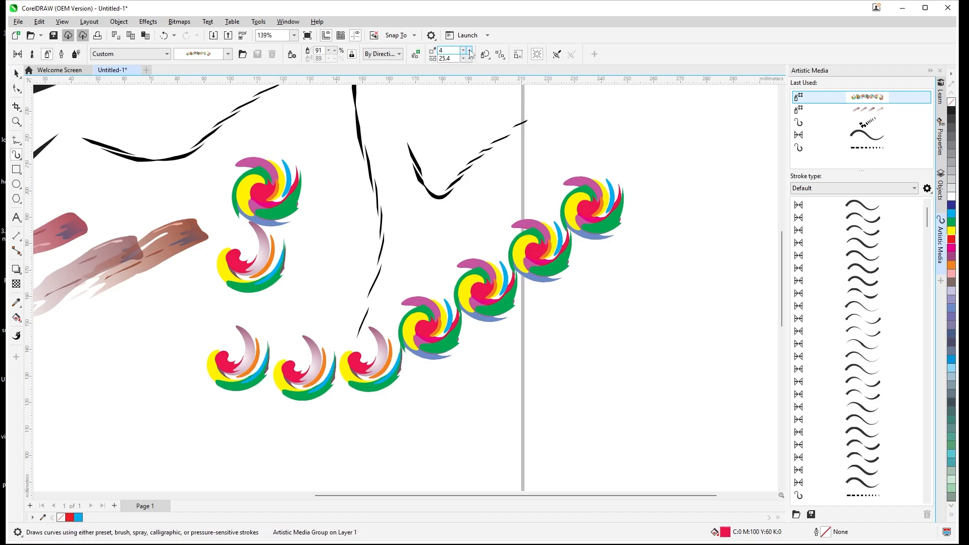
{"action": "left_click", "coordinate": [469, 52]}
- Reduce the image spacing along the long swirl stroke to 19.9
{"action": "left_click", "coordinate": [462, 60]}
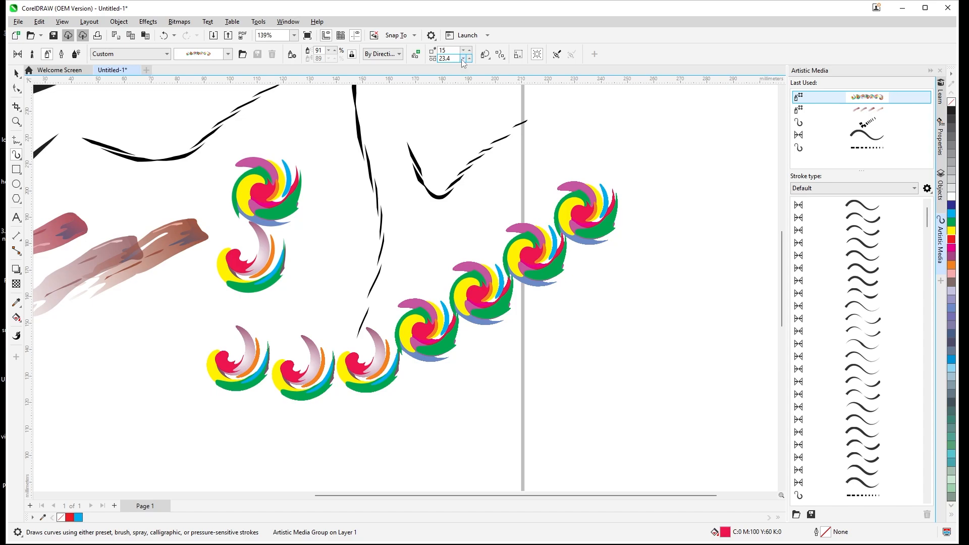
{"action": "left_click", "coordinate": [462, 59]}
{"action": "left_click", "coordinate": [463, 59]}
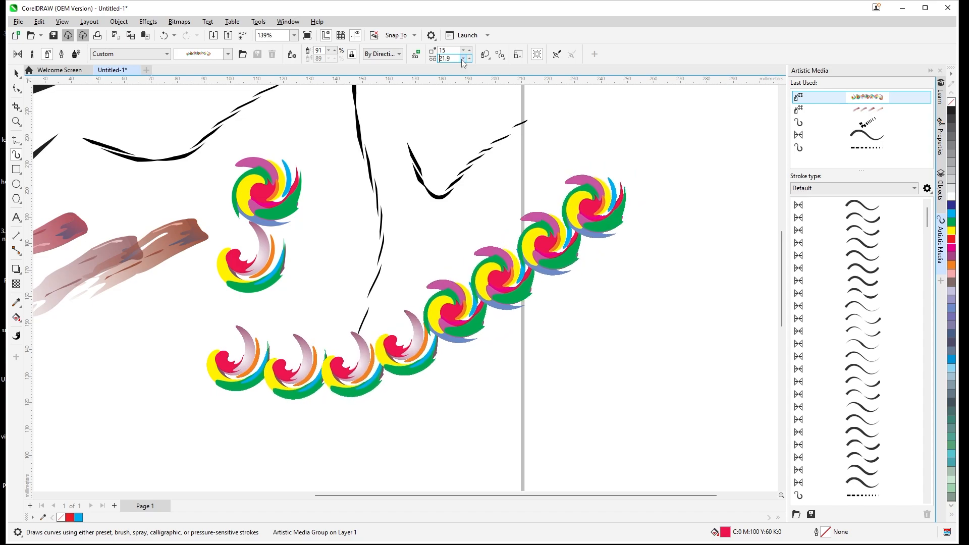
{"action": "left_click", "coordinate": [463, 60]}
{"action": "left_click", "coordinate": [463, 60]}
{"action": "left_click", "coordinate": [463, 59]}
{"action": "left_click", "coordinate": [462, 59]}
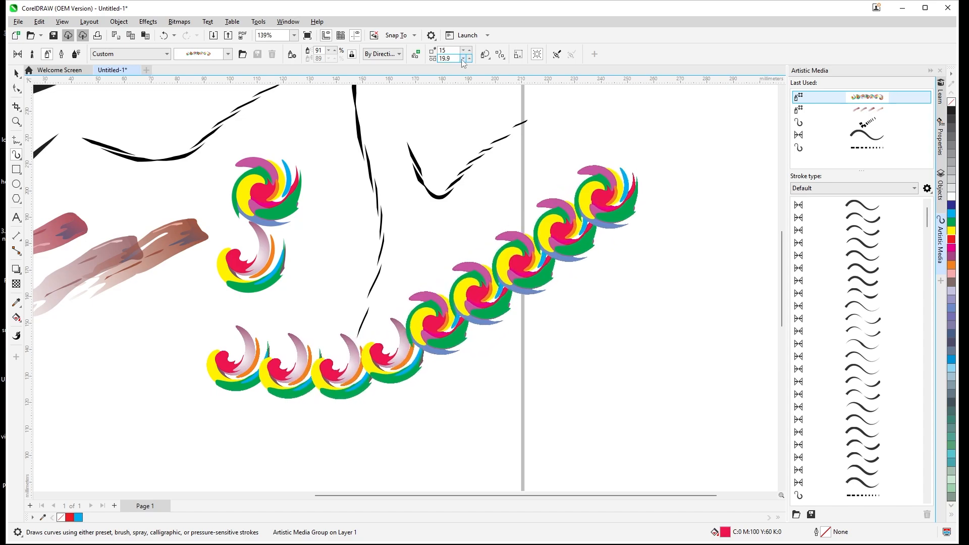
- Increase the image spacing along the long swirl stroke to 23.9
{"action": "left_click", "coordinate": [468, 60]}
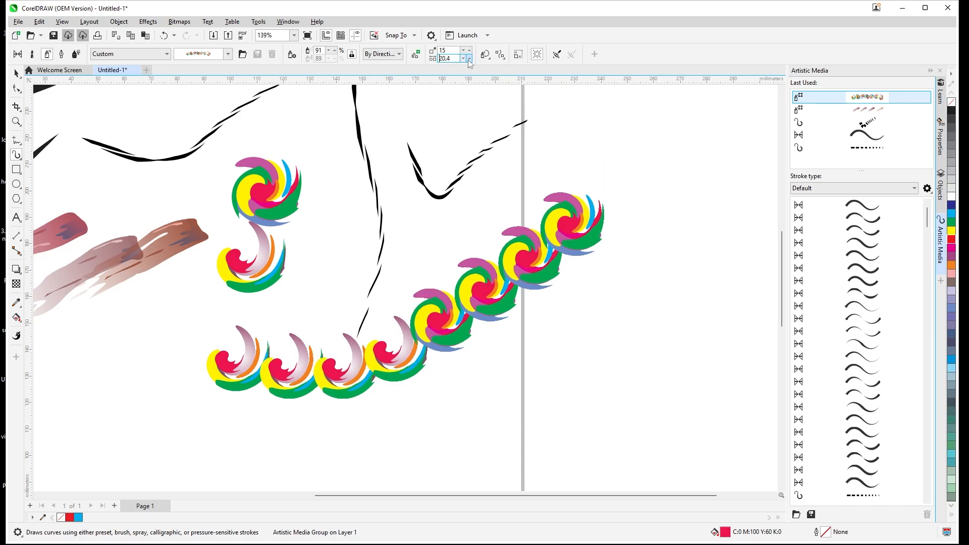
{"action": "left_click", "coordinate": [468, 59]}
{"action": "left_click", "coordinate": [469, 59]}
{"action": "left_click", "coordinate": [469, 59]}
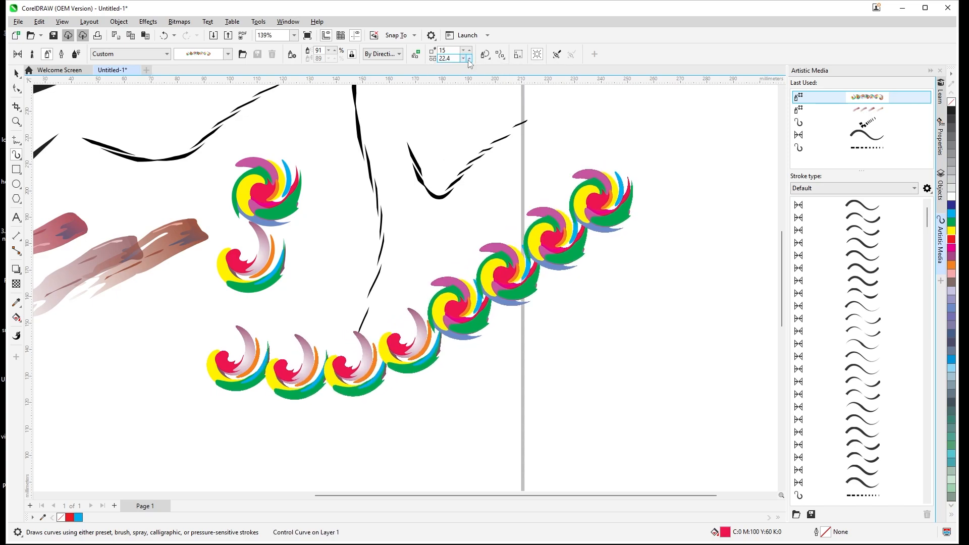
{"action": "left_click", "coordinate": [469, 60]}
{"action": "left_click", "coordinate": [469, 60]}
{"action": "left_click", "coordinate": [469, 59]}
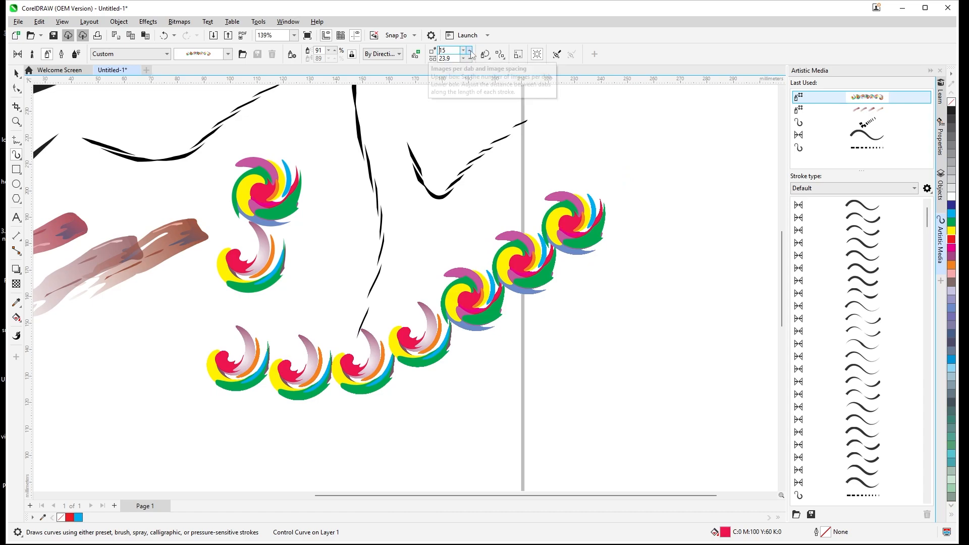
- Set the long swirl stroke to 3 images per dab with an image spacing of 28.4
{"action": "left_click", "coordinate": [464, 53]}
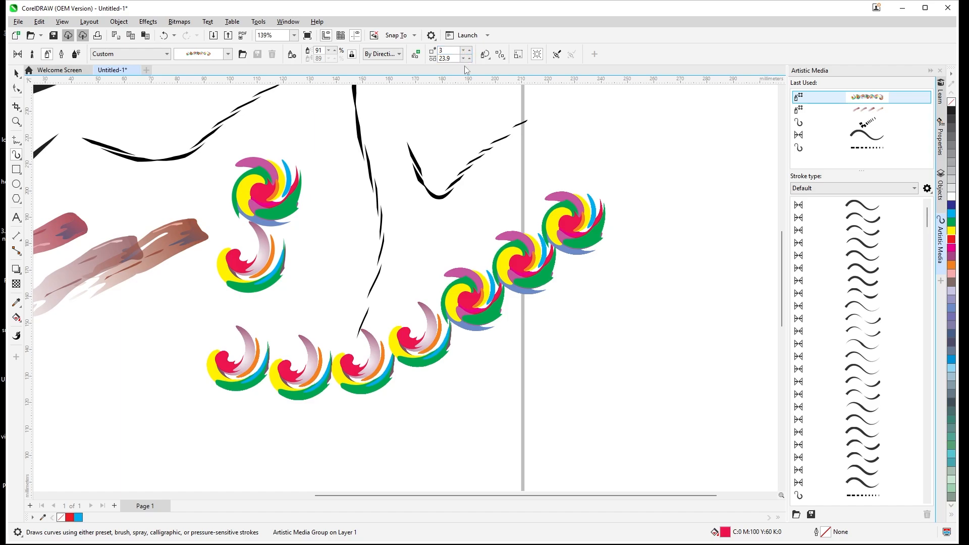
{"action": "left_click", "coordinate": [463, 59]}
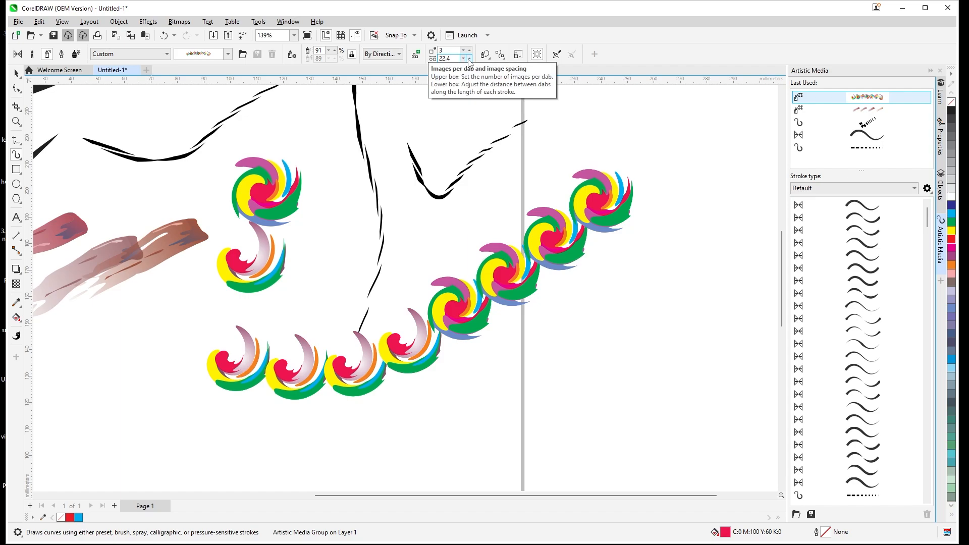
{"action": "left_click", "coordinate": [469, 61]}
{"action": "left_click", "coordinate": [469, 61]}
{"action": "left_click", "coordinate": [469, 61]}
{"action": "left_click", "coordinate": [469, 61]}
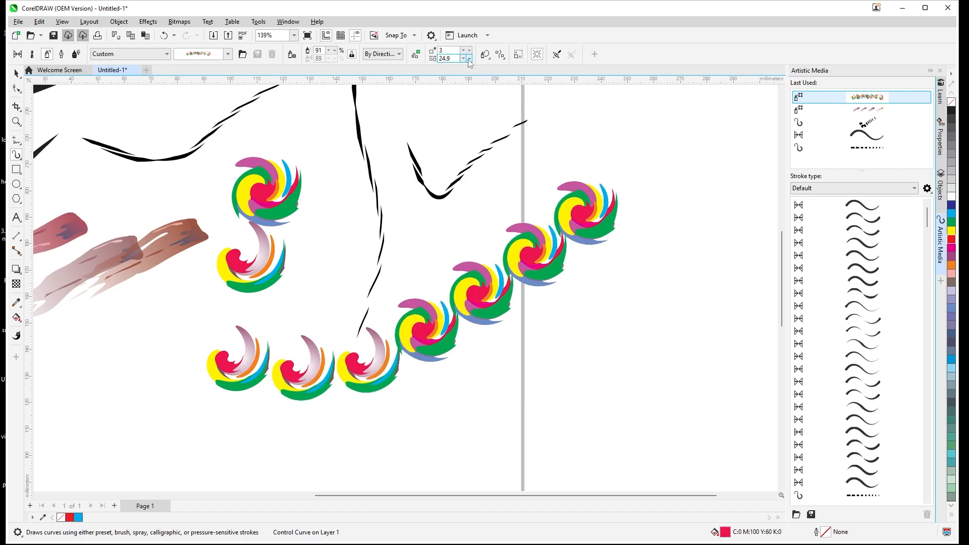
{"action": "left_click", "coordinate": [469, 61]}
{"action": "left_click", "coordinate": [469, 61]}
{"action": "left_click", "coordinate": [469, 61]}
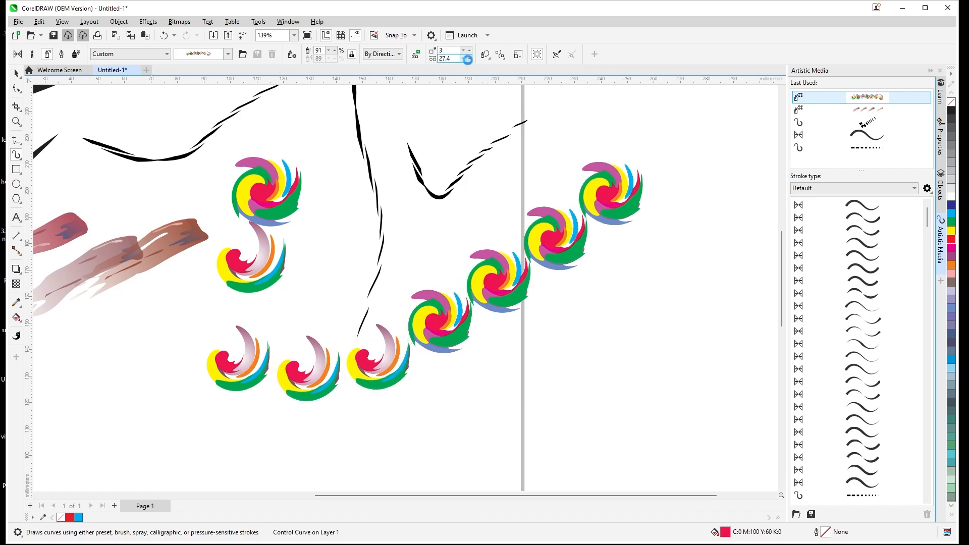
{"action": "left_click", "coordinate": [469, 61]}
{"action": "left_click", "coordinate": [470, 60]}
{"action": "left_click", "coordinate": [469, 61]}
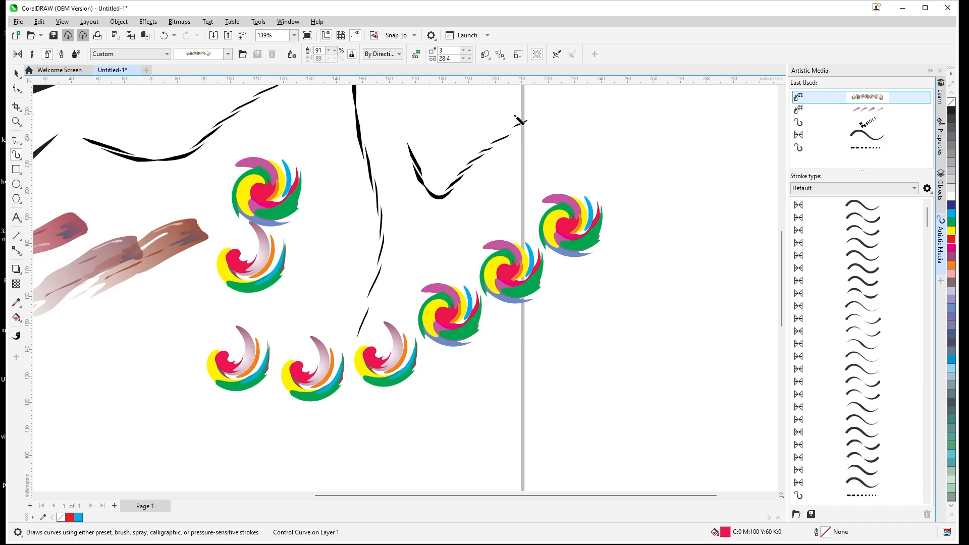
- Enable incremental rotation for the long swirl stroke's sprayed objects and set their angle of rotation to 5°
{"action": "left_click", "coordinate": [484, 54]}
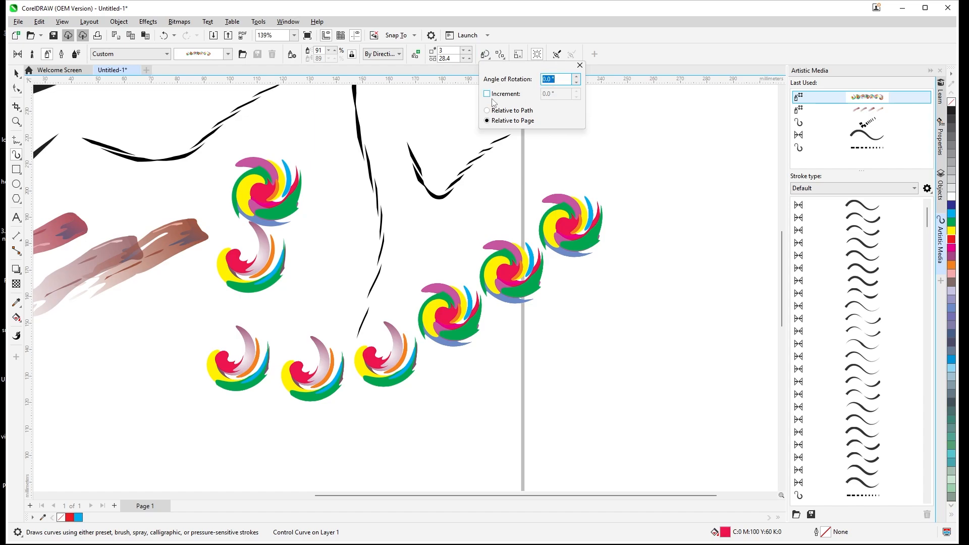
{"action": "left_click", "coordinate": [492, 96]}
{"action": "left_click", "coordinate": [550, 81]}
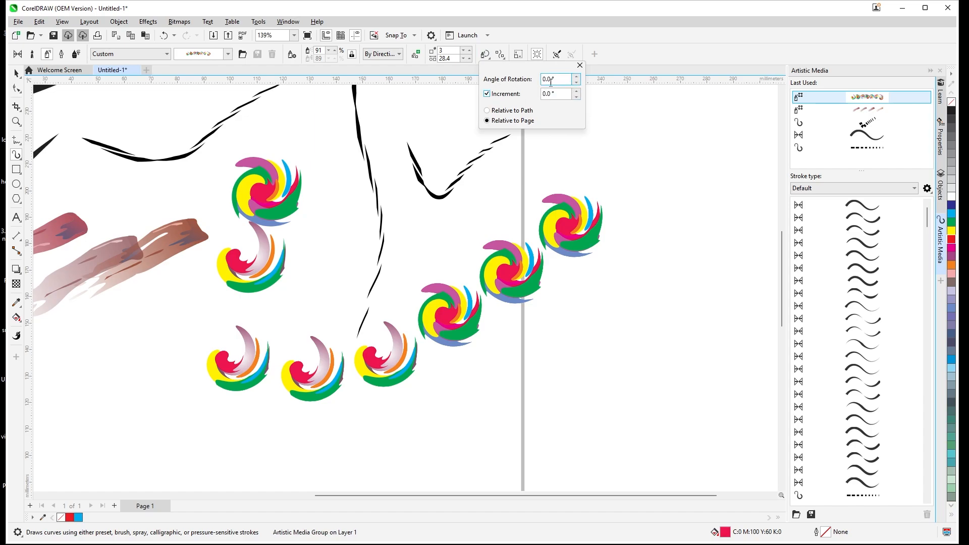
{"action": "left_click", "coordinate": [576, 77]}
{"action": "left_click", "coordinate": [576, 77]}
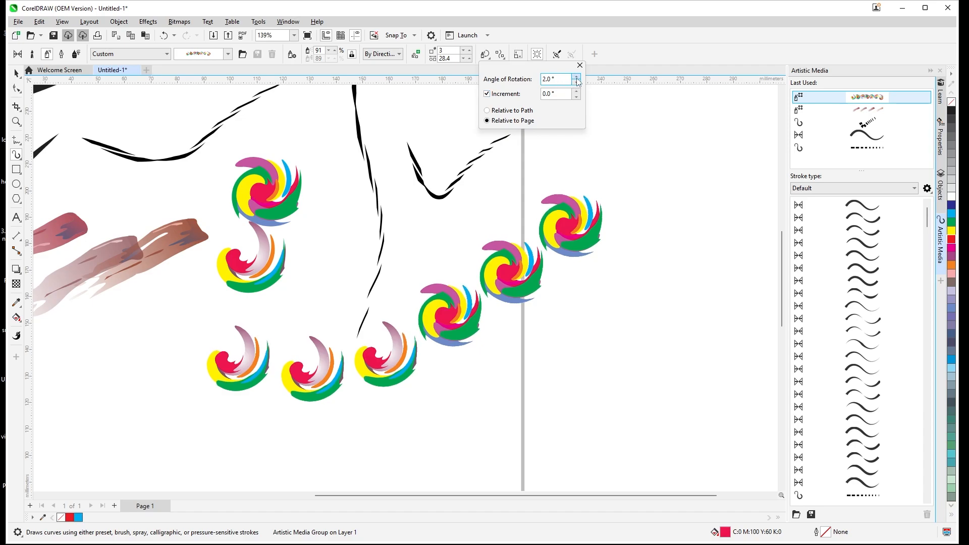
{"action": "left_click", "coordinate": [577, 77]}
{"action": "left_click", "coordinate": [576, 77]}
{"action": "left_click", "coordinate": [576, 77]}
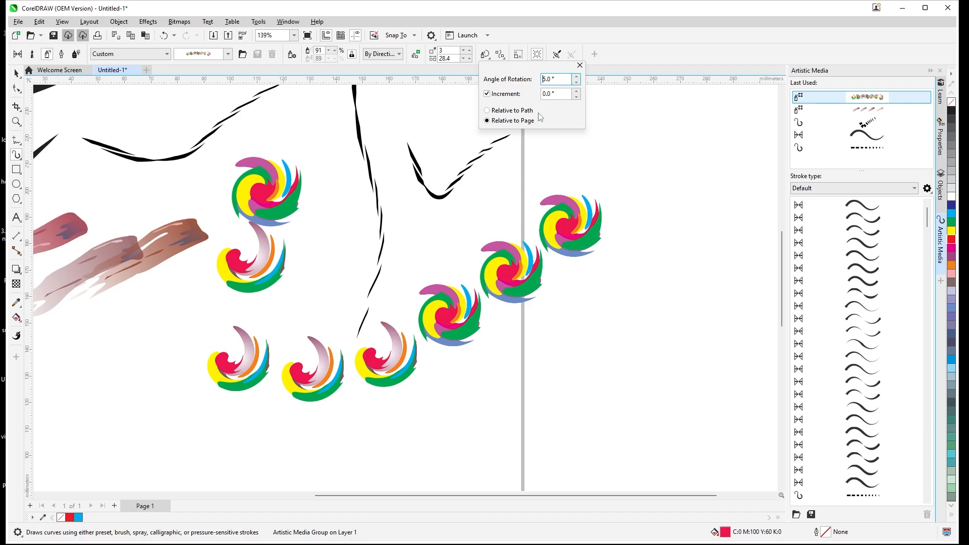
- Try rotating the sprayed objects relative to the path, and return the rotation to relative to the page
{"action": "left_click", "coordinate": [487, 111]}
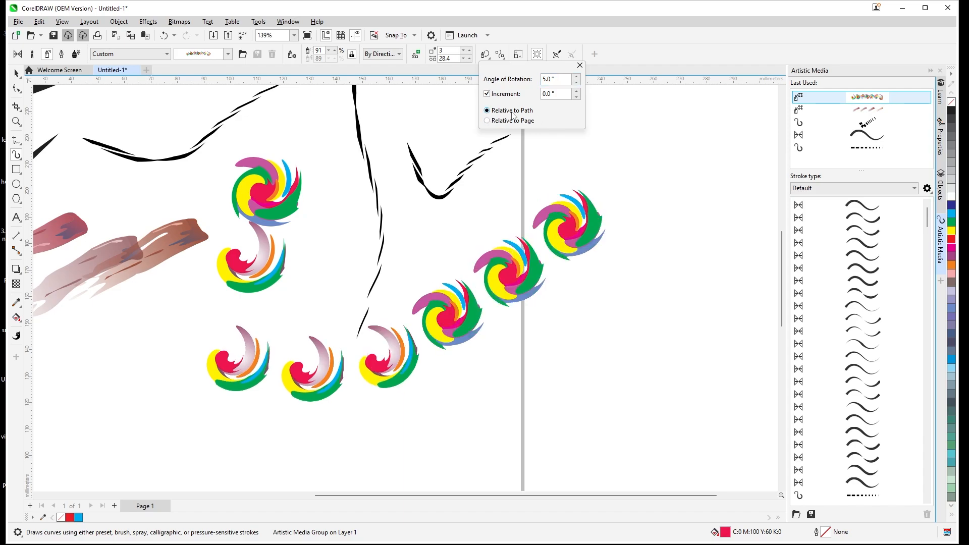
{"action": "left_click", "coordinate": [487, 121]}
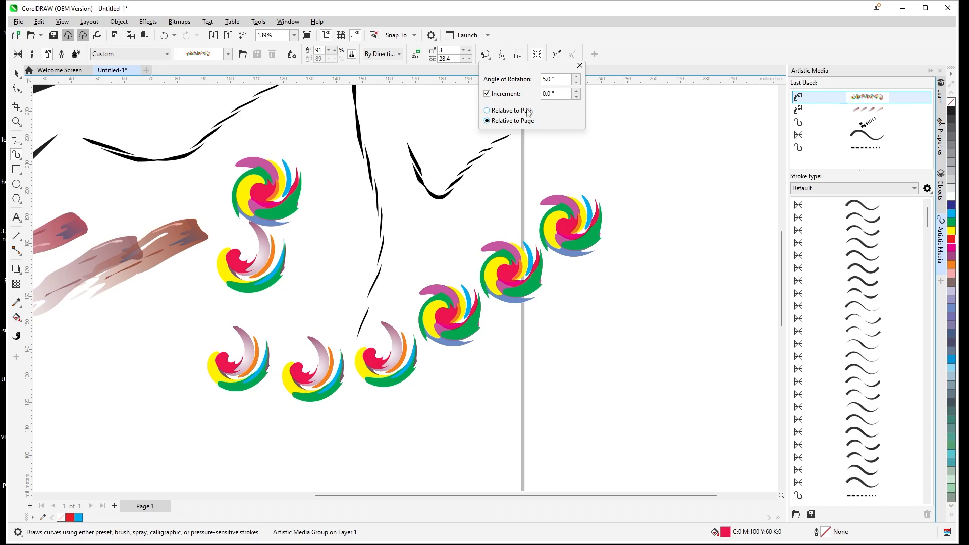
- Set the angle of rotation of the long swirl stroke's sprayed objects to 23°
{"action": "left_click", "coordinate": [577, 79]}
{"action": "left_click", "coordinate": [576, 77]}
{"action": "left_click", "coordinate": [576, 76]}
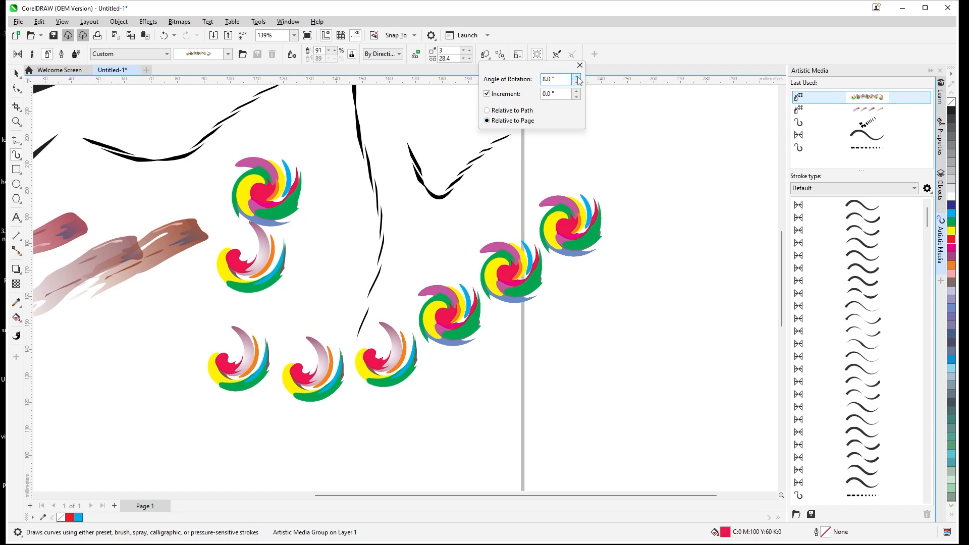
{"action": "left_click", "coordinate": [576, 76]}
{"action": "left_click", "coordinate": [576, 77]}
{"action": "left_click", "coordinate": [576, 76]}
{"action": "left_click", "coordinate": [577, 77]}
{"action": "left_click", "coordinate": [576, 76]}
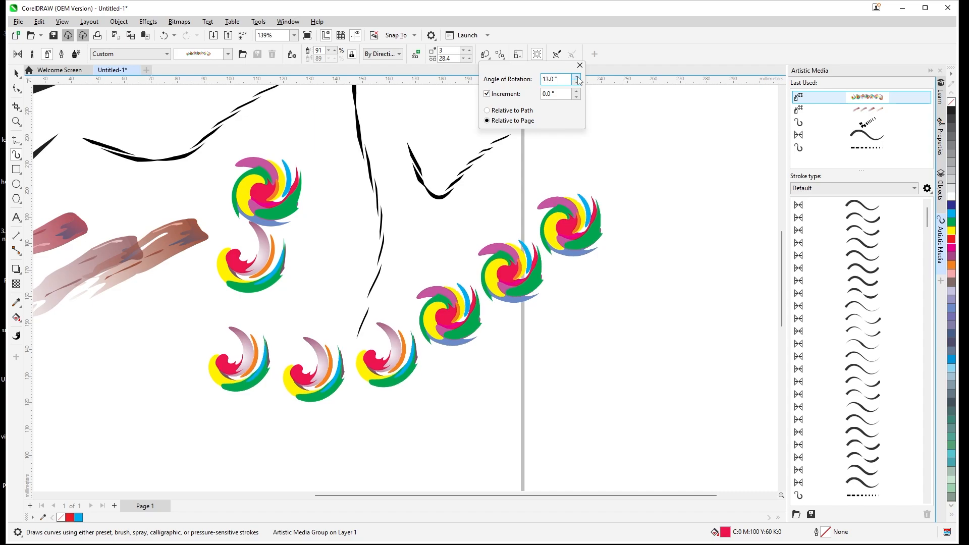
{"action": "left_click", "coordinate": [577, 77]}
{"action": "left_click", "coordinate": [577, 77]}
{"action": "left_click", "coordinate": [577, 77]}
{"action": "left_click", "coordinate": [576, 77]}
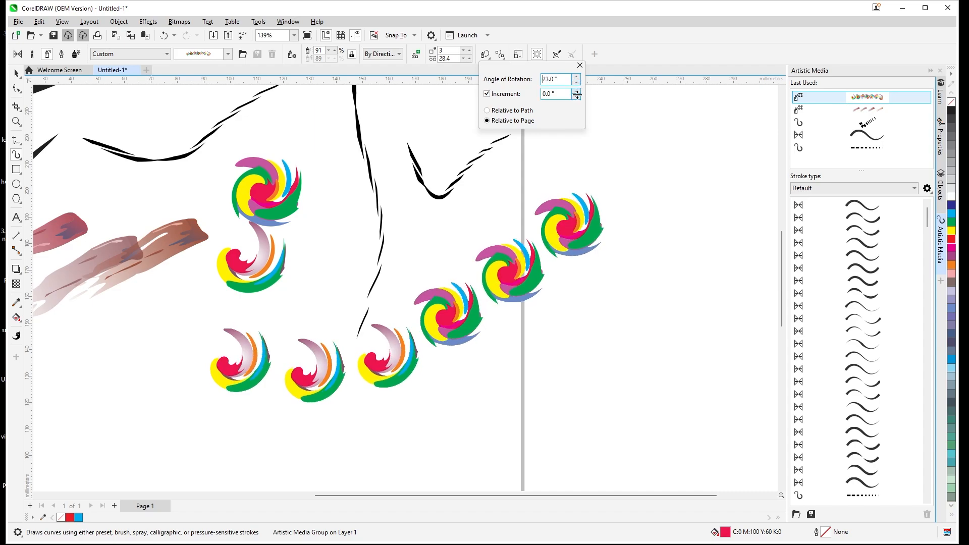
- Set the rotation increment between the long swirl stroke's sprayed objects to 7°
{"action": "left_click", "coordinate": [576, 92]}
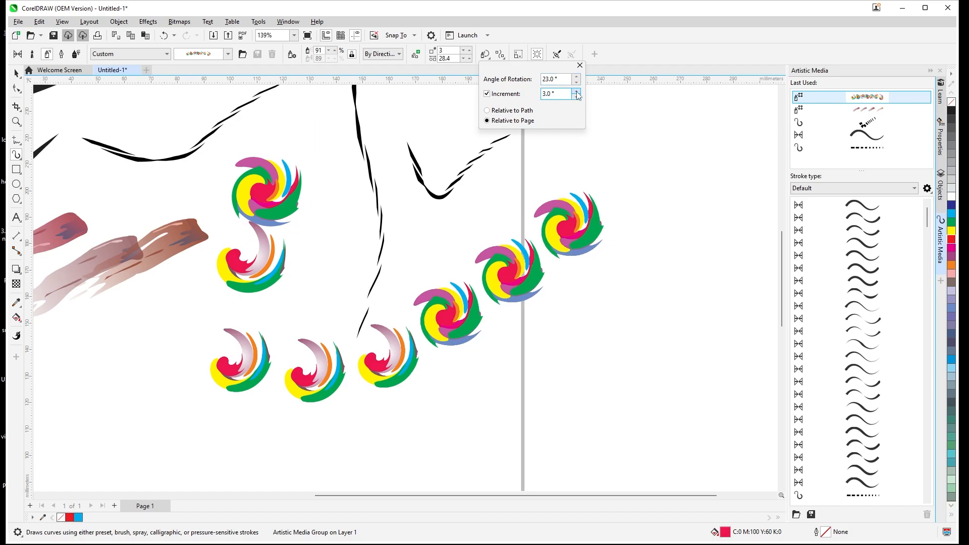
{"action": "left_click", "coordinate": [576, 92]}
{"action": "left_click", "coordinate": [577, 93]}
{"action": "left_click", "coordinate": [576, 92]}
{"action": "left_click", "coordinate": [576, 93]}
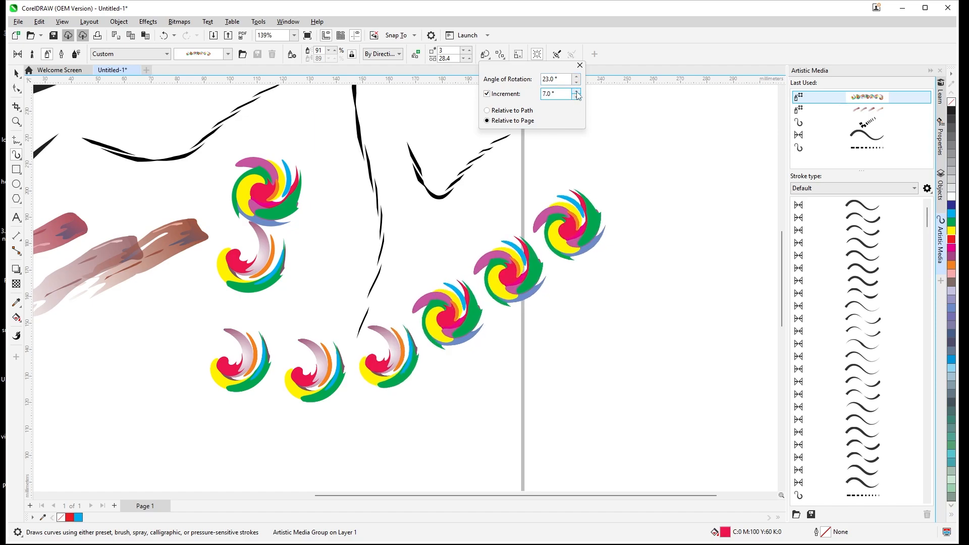
- Raise the rotation increment between the long swirl stroke's sprayed objects to 9°
{"action": "left_click", "coordinate": [577, 93]}
{"action": "left_click", "coordinate": [577, 93]}
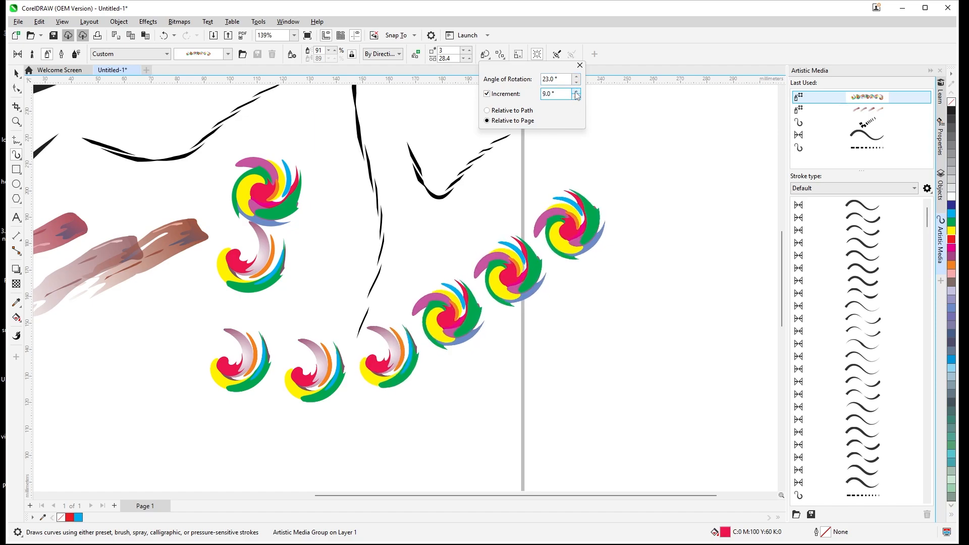
{"action": "left_click", "coordinate": [579, 65]}
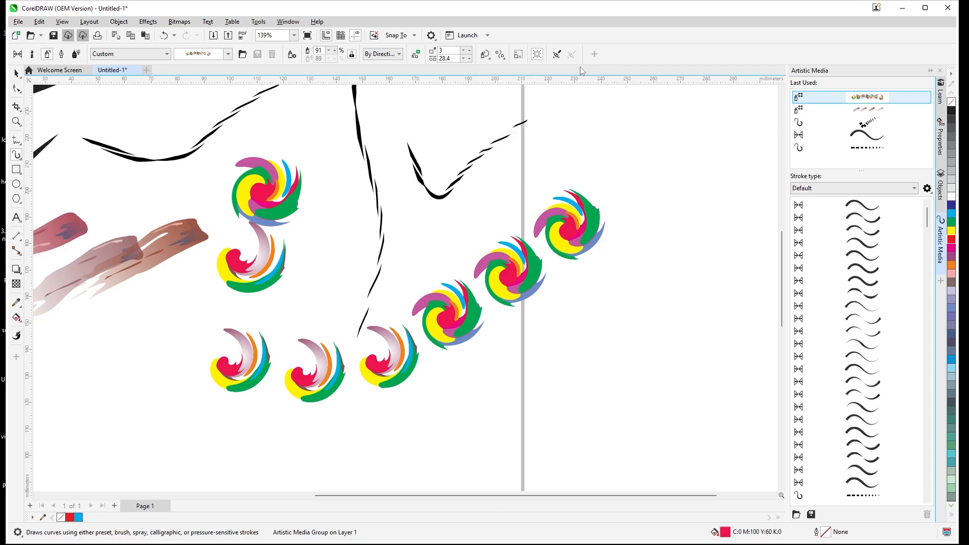
- Enable an offset for the long swirl stroke's sprayed objects and set it to 8.55 mm with alternating direction
{"action": "left_click", "coordinate": [498, 57]}
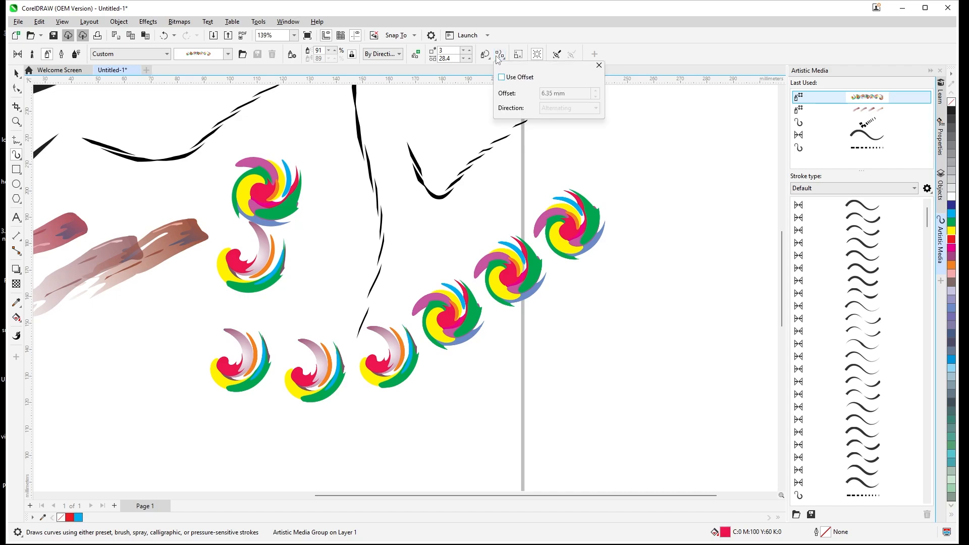
{"action": "left_click", "coordinate": [501, 77]}
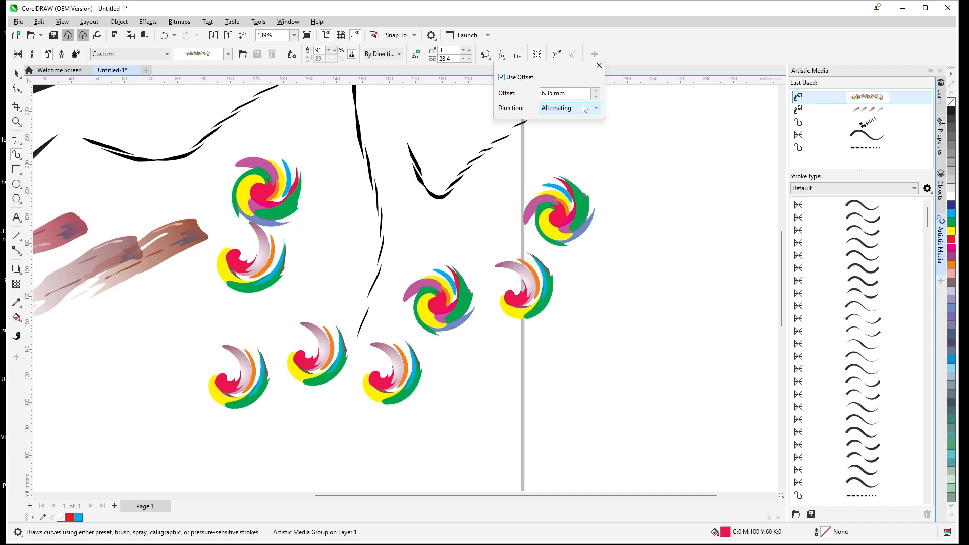
{"action": "left_click", "coordinate": [596, 90]}
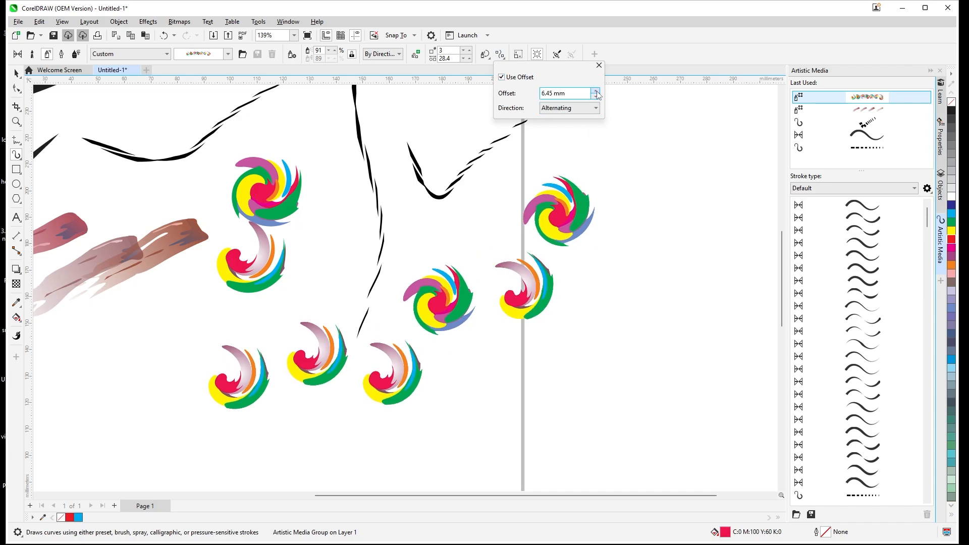
{"action": "left_click", "coordinate": [595, 91]}
{"action": "left_click", "coordinate": [595, 91]}
{"action": "left_click", "coordinate": [595, 91]}
{"action": "left_click", "coordinate": [596, 90]}
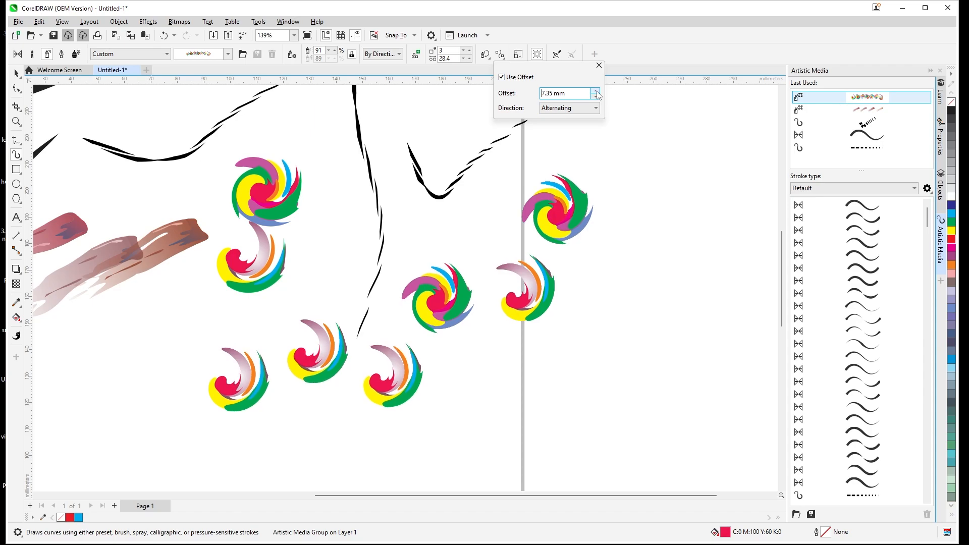
{"action": "left_click", "coordinate": [595, 91]}
{"action": "left_click", "coordinate": [596, 91]}
{"action": "left_click", "coordinate": [595, 90]}
{"action": "left_click", "coordinate": [595, 91]}
{"action": "left_click", "coordinate": [595, 90]}
{"action": "left_click", "coordinate": [595, 91]}
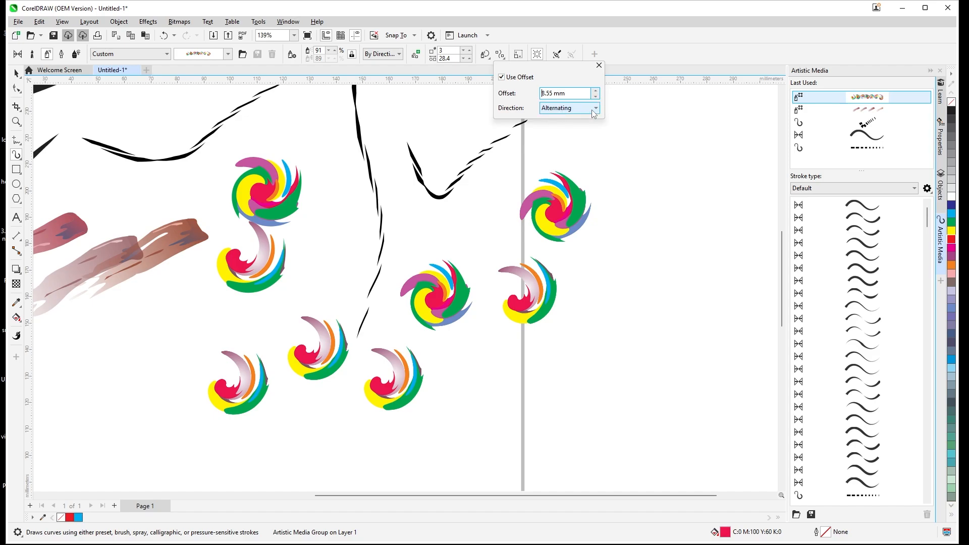
- Try the Left and Random offset directions on the long swirl stroke, and set the direction to Right
{"action": "left_click", "coordinate": [595, 110]}
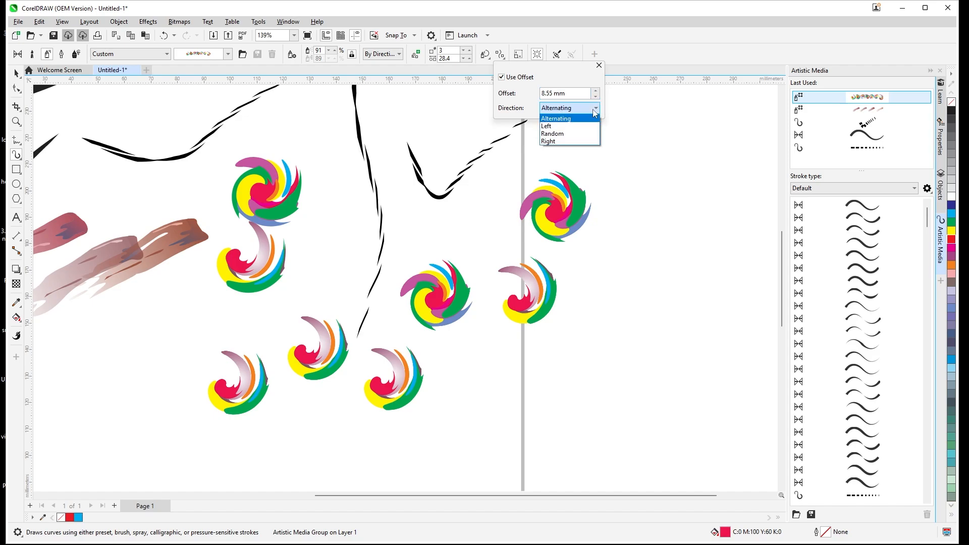
{"action": "left_click", "coordinate": [558, 127]}
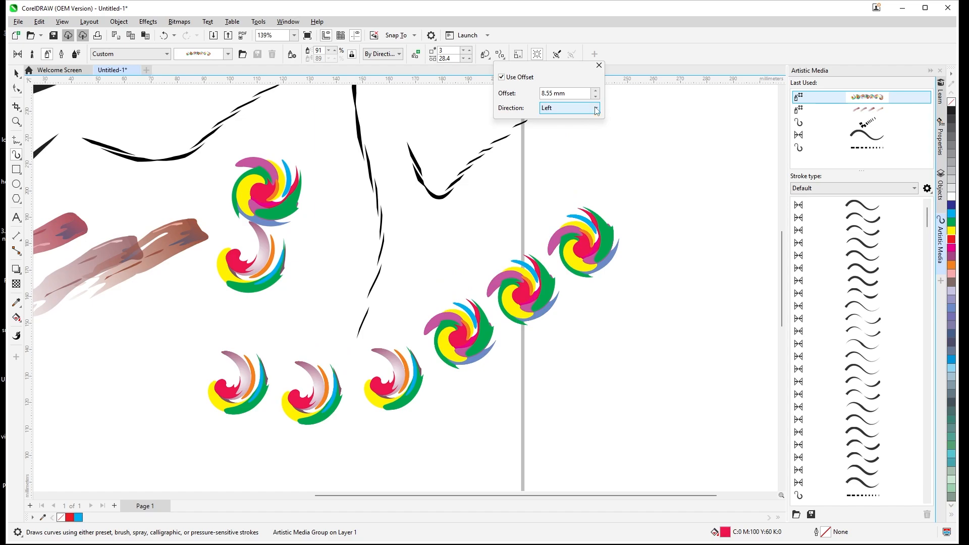
{"action": "left_click", "coordinate": [596, 110]}
{"action": "left_click", "coordinate": [576, 135]}
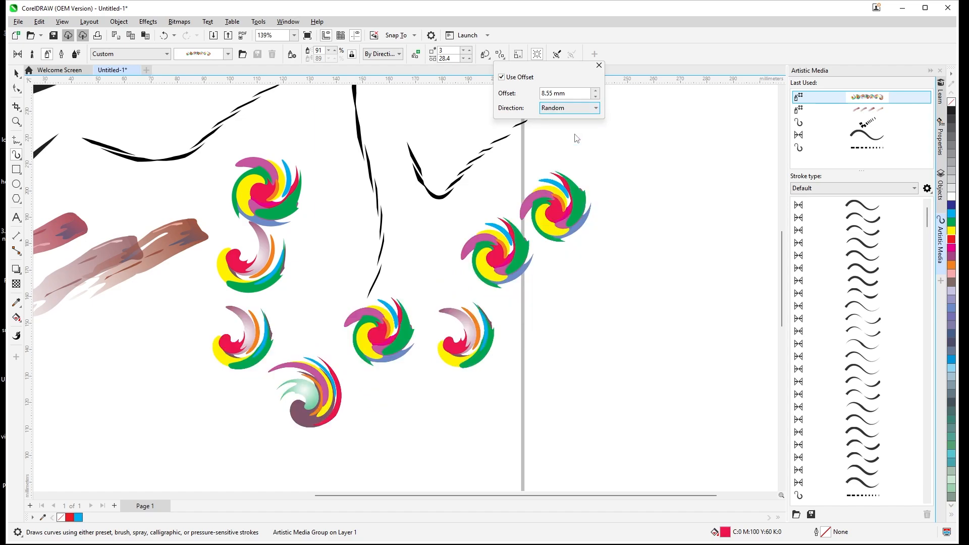
{"action": "left_click", "coordinate": [595, 108]}
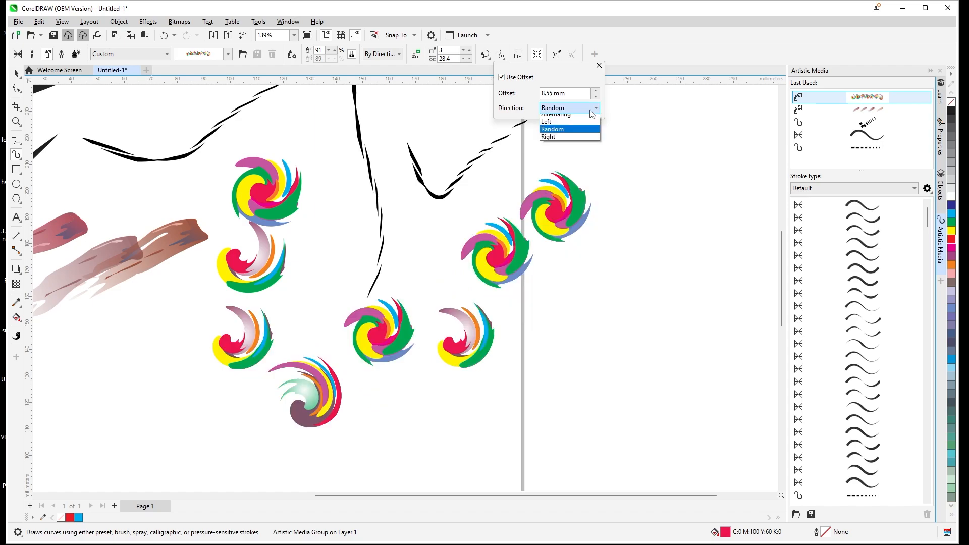
{"action": "left_click", "coordinate": [579, 142]}
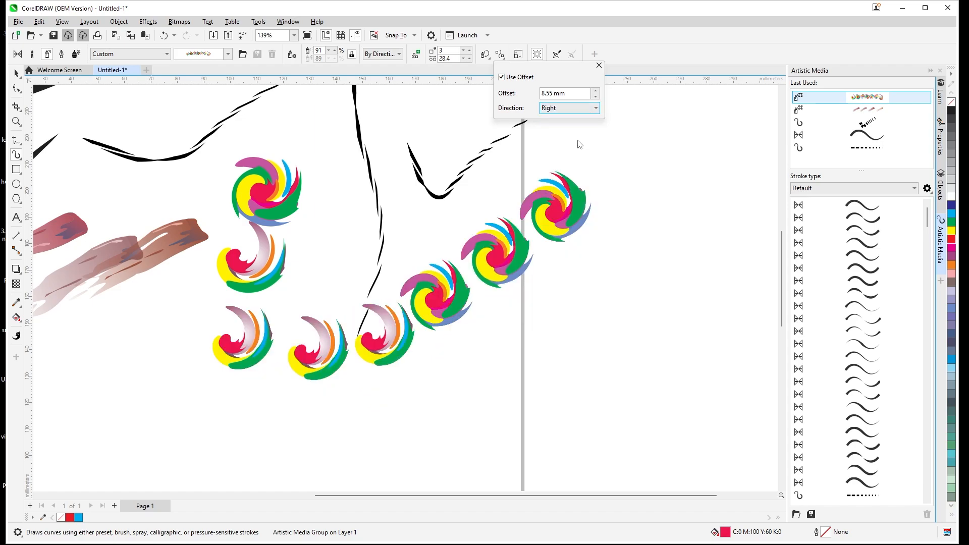
{"action": "left_click", "coordinate": [599, 66]}
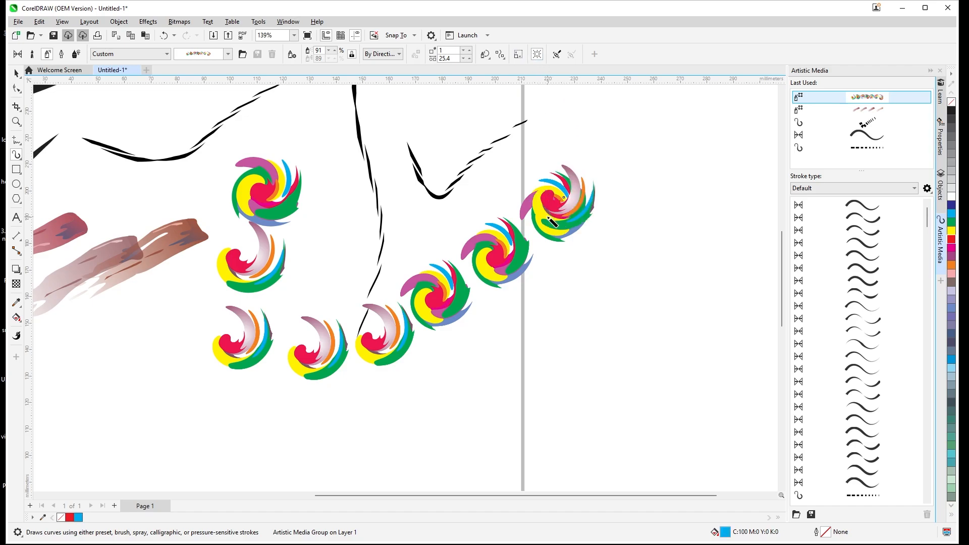
- Undo the stray spray at the stroke's upper end and enable scaling the stroke with the object for the long swirl stroke
{"action": "left_click", "coordinate": [564, 197]}
{"action": "key", "text": "ctrl+z"}
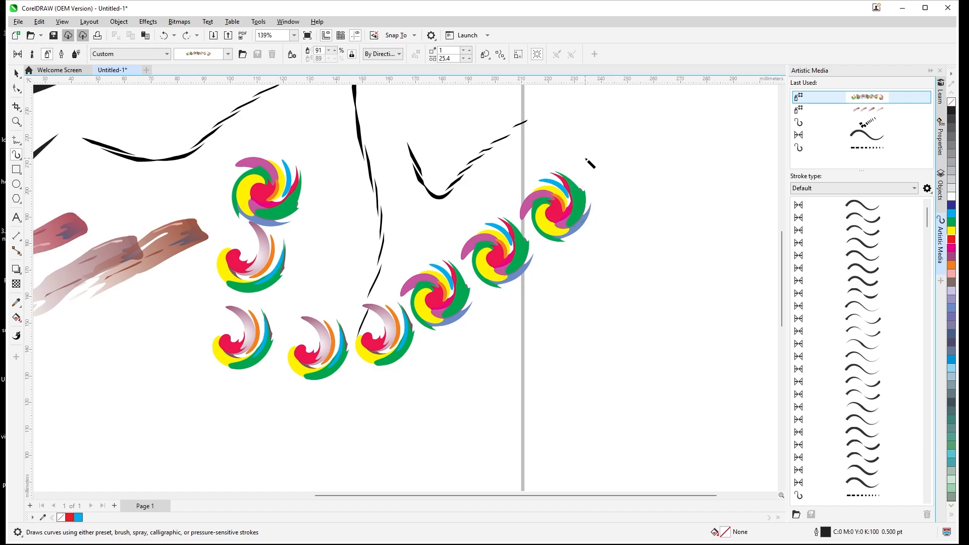
{"action": "key", "text": "space"}
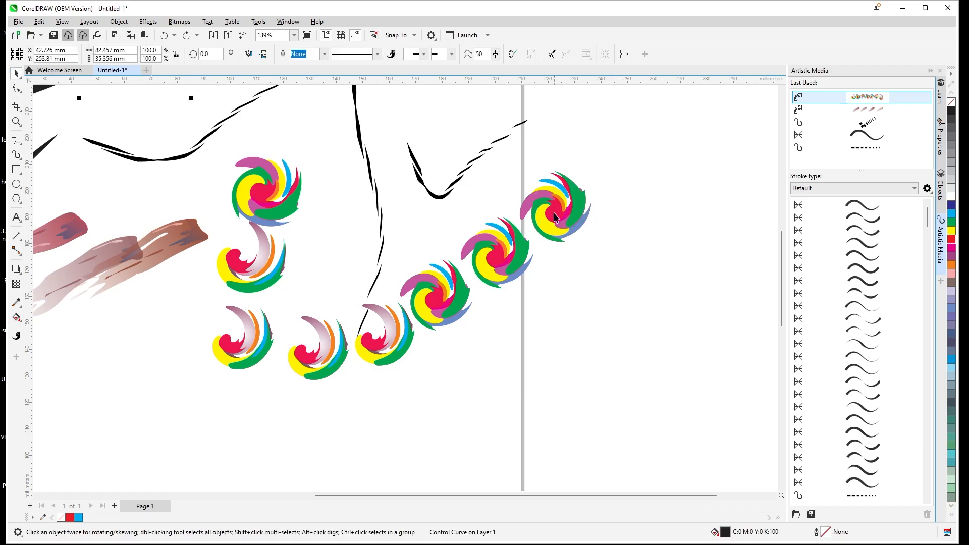
{"action": "left_click", "coordinate": [555, 213]}
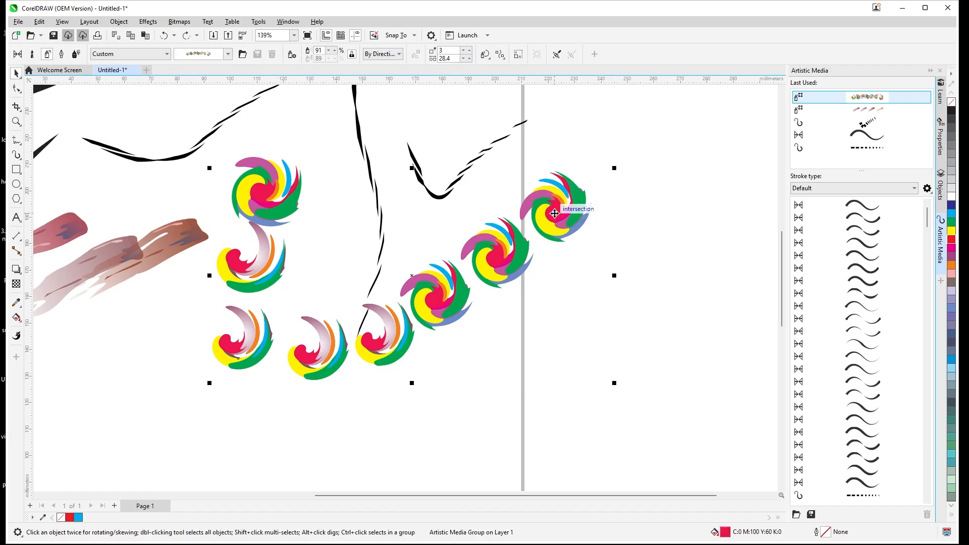
{"action": "left_click", "coordinate": [517, 56]}
{"action": "key", "text": "space"}
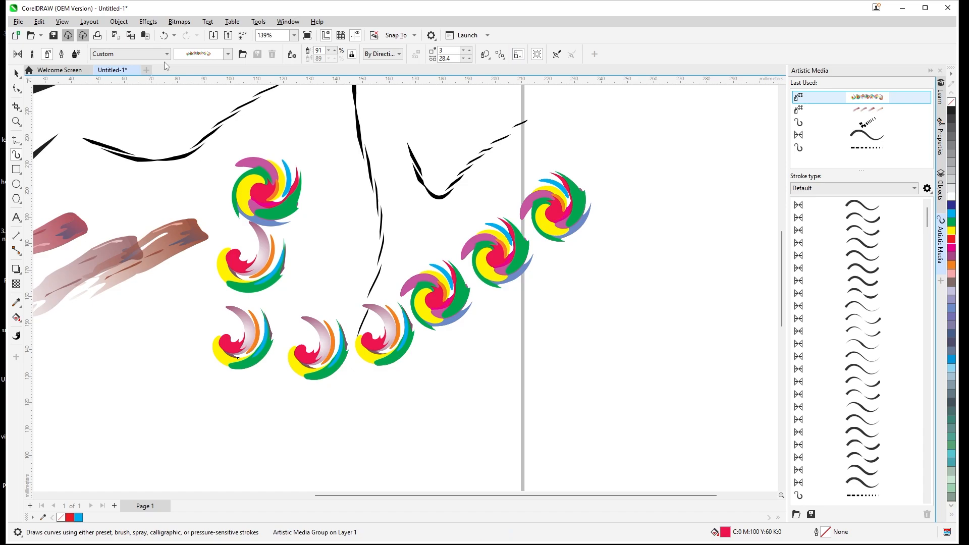
- Scale the long swirl stroke down proportionally to about half its size, and enlarge it to nearly its original size
{"action": "left_click", "coordinate": [17, 73]}
{"action": "left_click", "coordinate": [562, 234]}
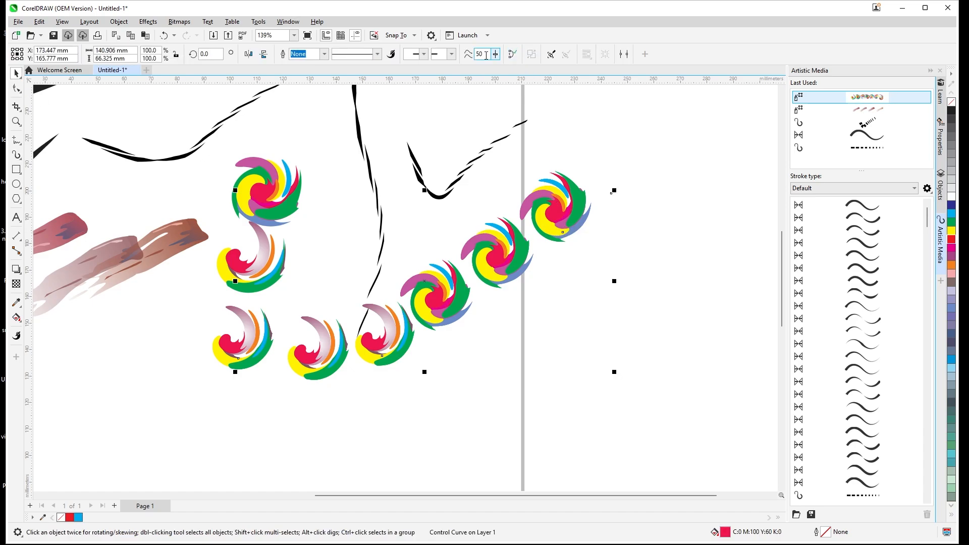
{"action": "left_click", "coordinate": [16, 155]}
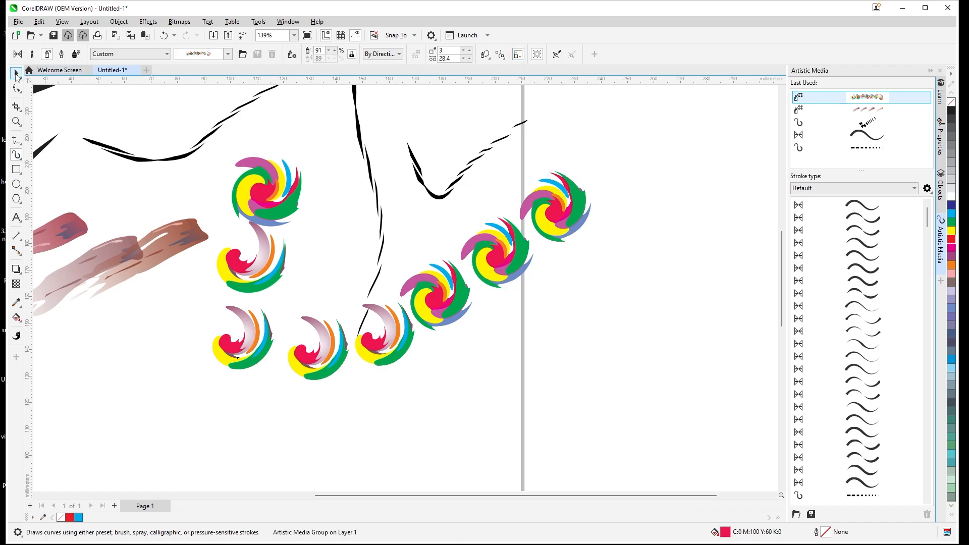
{"action": "left_click", "coordinate": [16, 74]}
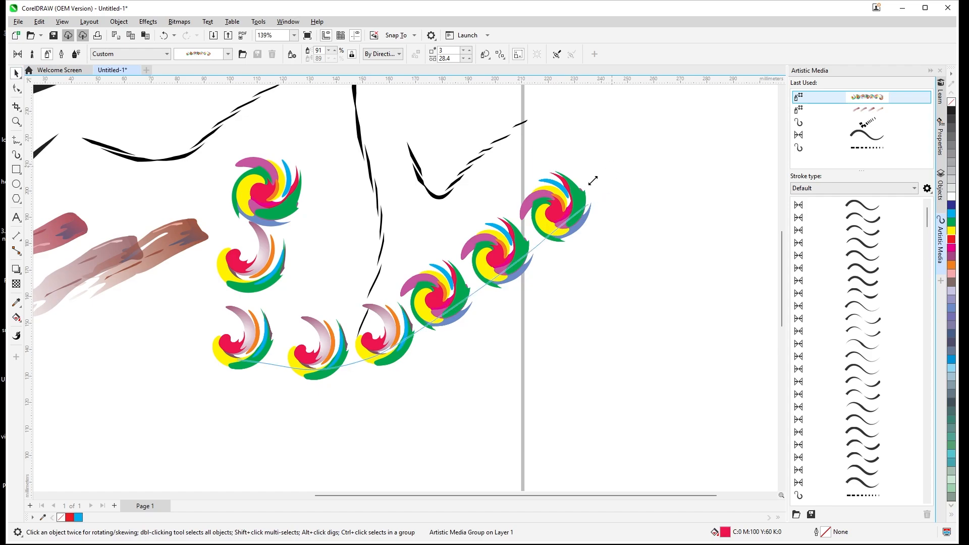
{"action": "left_click_drag", "start_coordinate": [592, 180], "coordinate": [391, 286]}
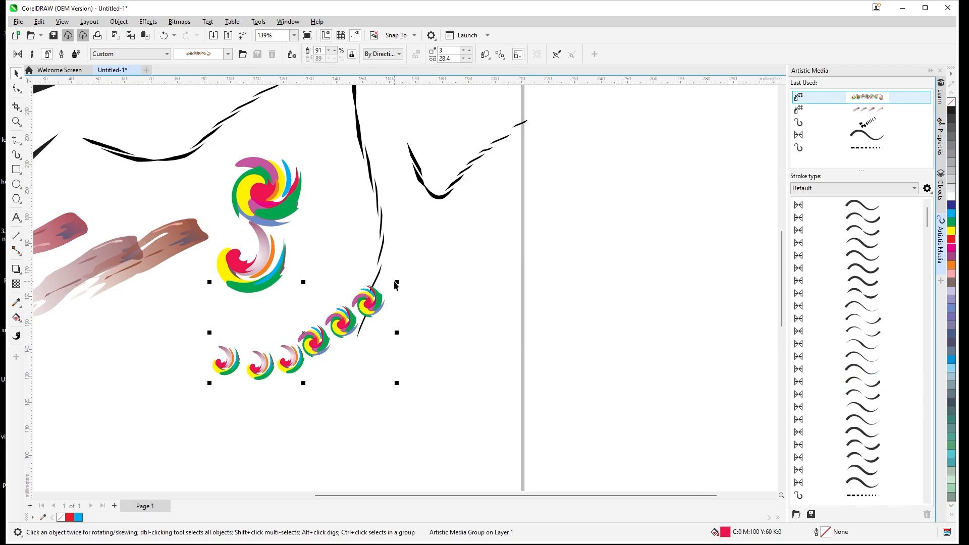
{"action": "left_click_drag", "start_coordinate": [397, 282], "coordinate": [589, 183]}
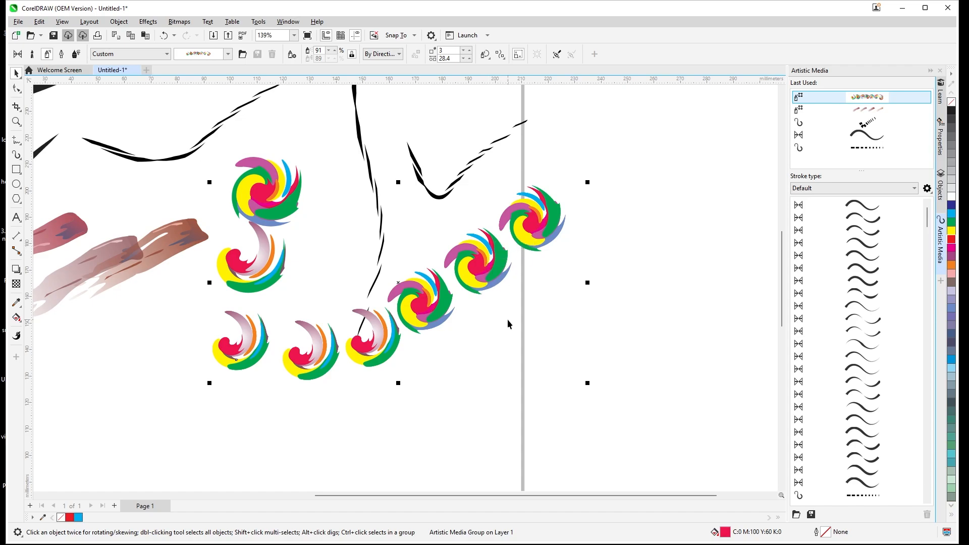
- Isolate the long swirl stroke in focus mode and return to Layer 1
{"action": "left_click", "coordinate": [557, 54]}
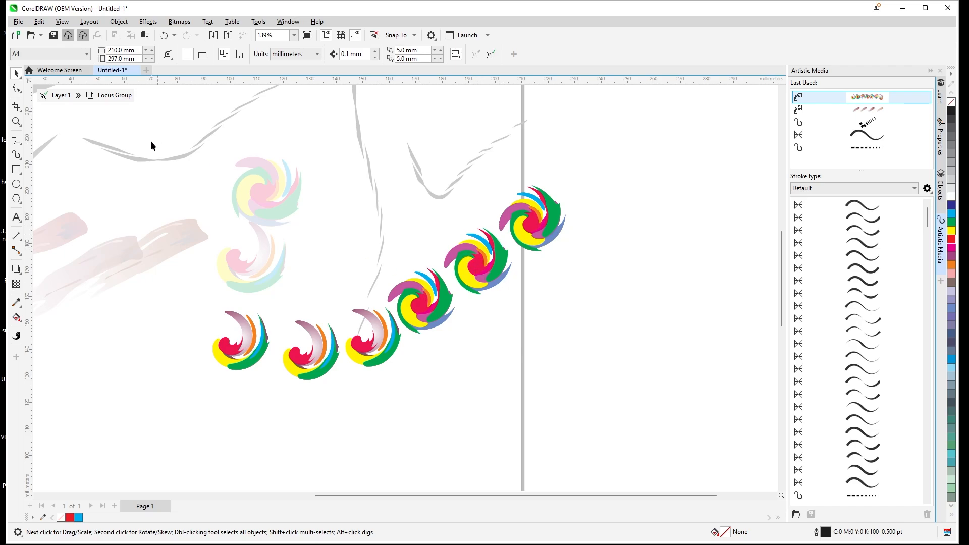
{"action": "left_click", "coordinate": [53, 97]}
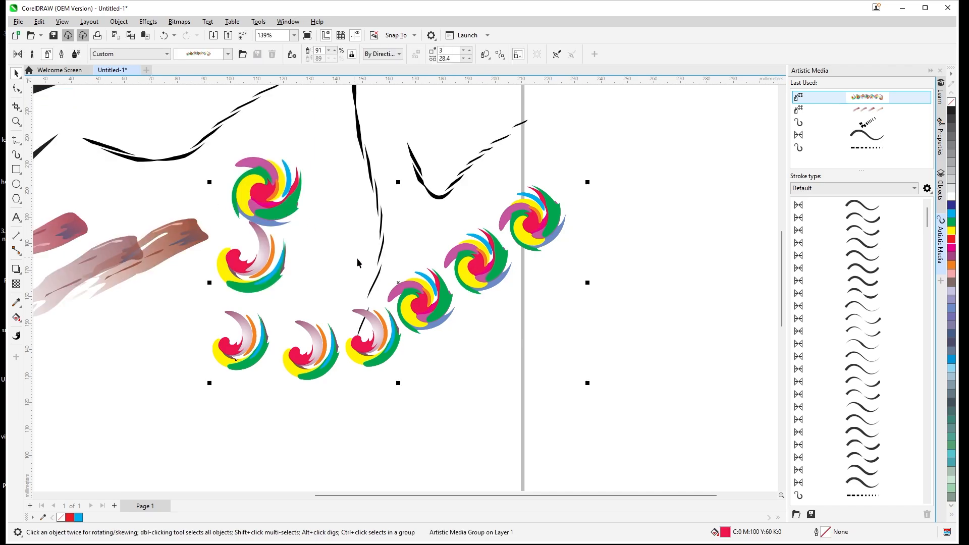
- Select all the artistic media strokes on and around the page and delete them
{"action": "scroll", "coordinate": [470, 266], "scroll_direction": "down", "scroll_amount": 1}
{"action": "scroll", "coordinate": [471, 267], "scroll_direction": "down", "scroll_amount": 3}
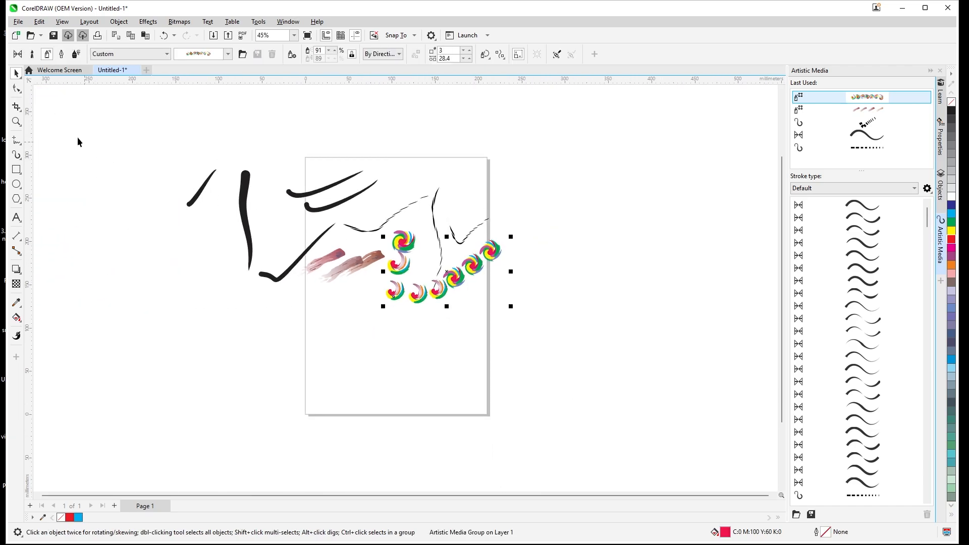
{"action": "left_click_drag", "start_coordinate": [153, 130], "coordinate": [536, 339]}
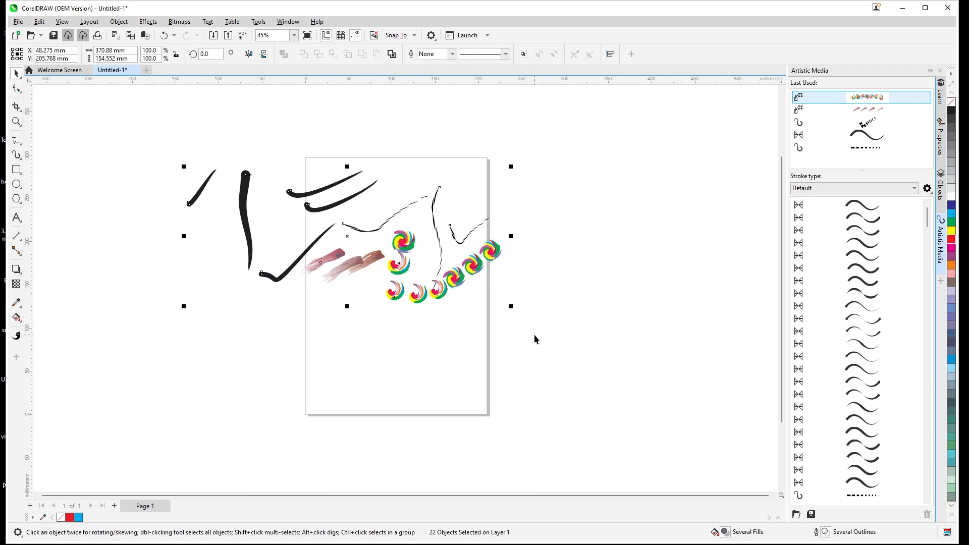
{"action": "key", "text": "Delete"}
{"action": "scroll", "coordinate": [448, 230], "scroll_direction": "up", "scroll_amount": 1}
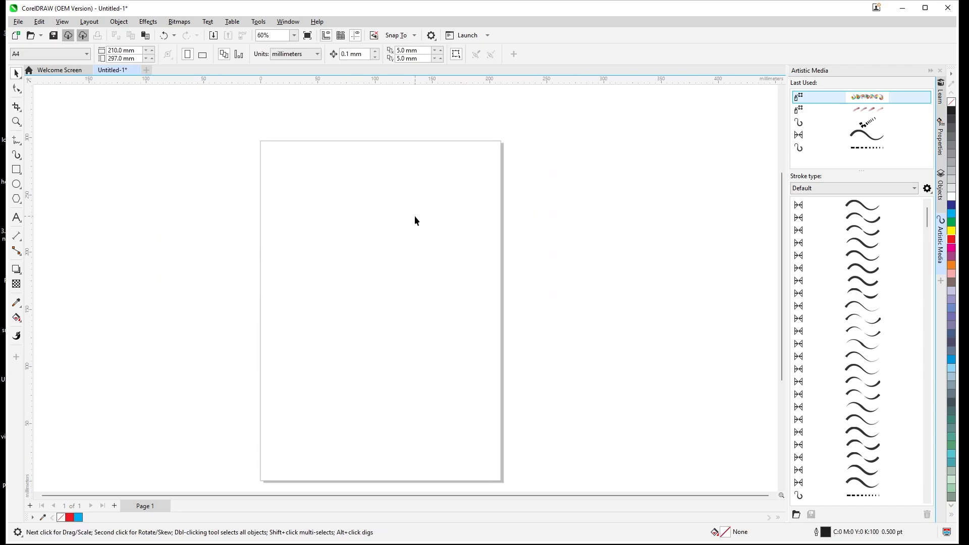
- In Artistic Media's Calligraphic mode, draw a wavy vertical stroke beside the page and handwrite a five-letter name on it at 0° nib angle
{"action": "left_click", "coordinate": [17, 155]}
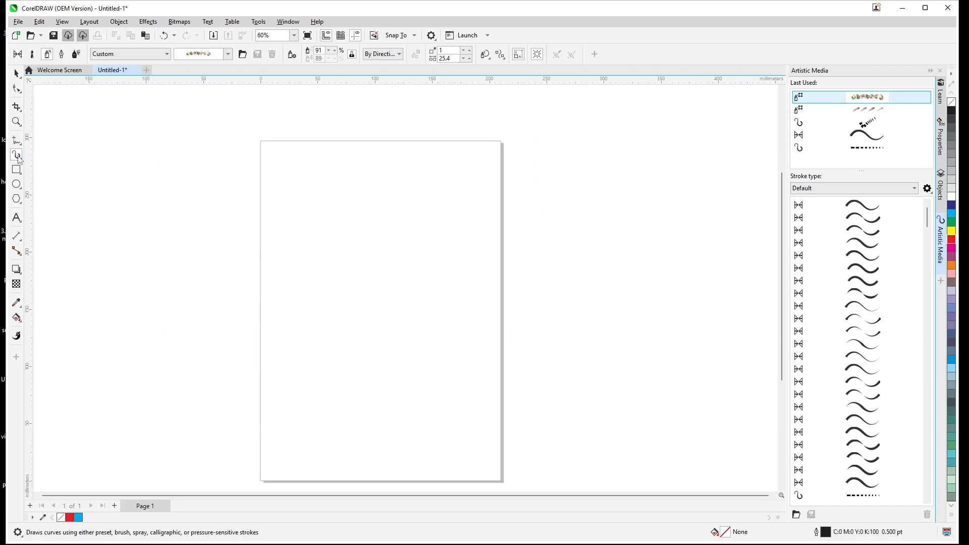
{"action": "left_click", "coordinate": [60, 54]}
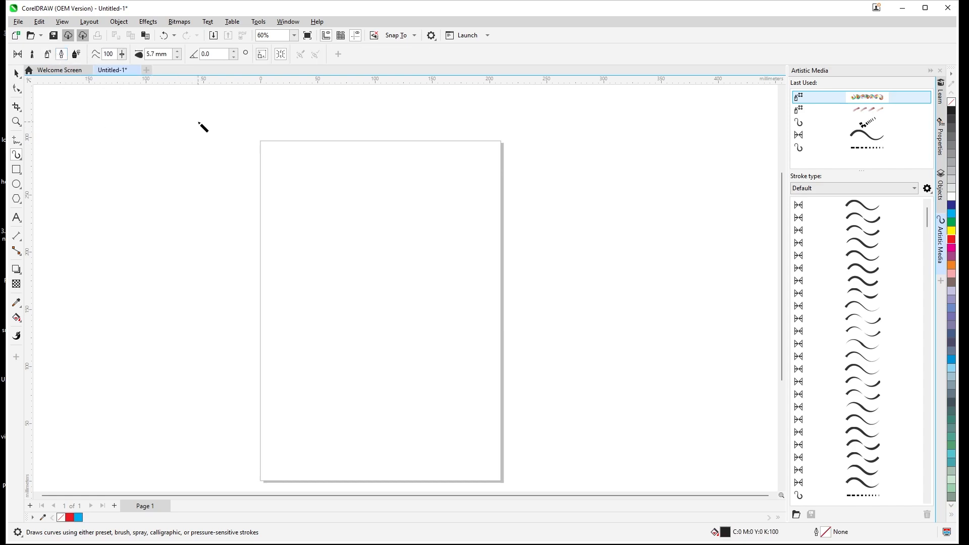
{"action": "left_click_drag", "start_coordinate": [199, 122], "coordinate": [209, 233]}
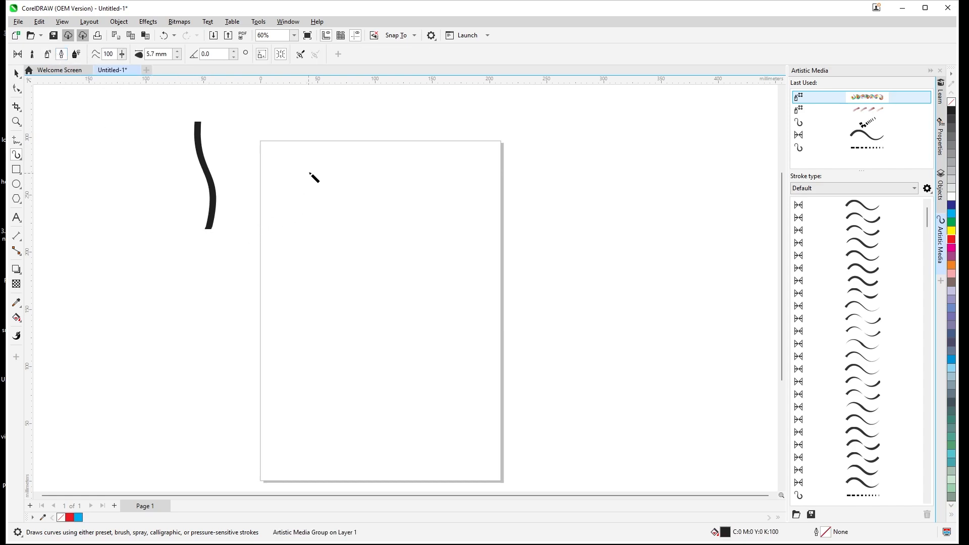
{"action": "mouse_move", "coordinate": [314, 158]}
{"action": "left_mouse_down"}
{"action": "mouse_move", "coordinate": [322, 270]}
{"action": "mouse_move", "coordinate": [314, 284]}
{"action": "mouse_move", "coordinate": [345, 260]}
{"action": "mouse_move", "coordinate": [351, 273]}
{"action": "mouse_move", "coordinate": [373, 213]}
{"action": "mouse_move", "coordinate": [377, 271]}
{"action": "mouse_move", "coordinate": [396, 272]}
{"action": "mouse_move", "coordinate": [406, 256]}
{"action": "mouse_move", "coordinate": [402, 347]}
{"action": "left_mouse_up"}
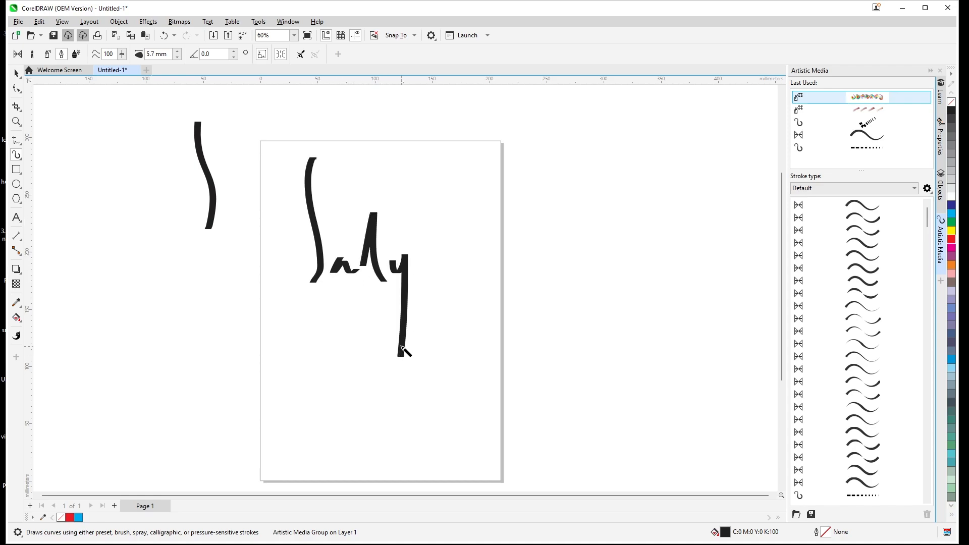
{"action": "mouse_move", "coordinate": [438, 257]}
{"action": "left_mouse_down"}
{"action": "mouse_move", "coordinate": [415, 288]}
{"action": "mouse_move", "coordinate": [452, 257]}
{"action": "left_mouse_up"}
{"action": "left_click_drag", "start_coordinate": [406, 231], "coordinate": [472, 223]}
- Set the calligraphic angle to 35° and handwrite the same name again to the right of the page
{"action": "left_click", "coordinate": [233, 52]}
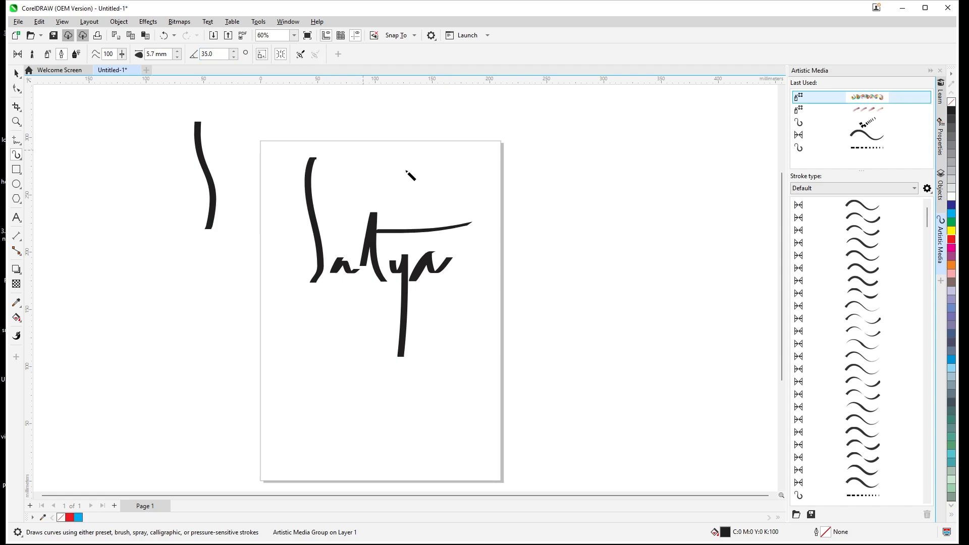
{"action": "mouse_move", "coordinate": [517, 149]}
{"action": "left_mouse_down"}
{"action": "mouse_move", "coordinate": [543, 265]}
{"action": "mouse_move", "coordinate": [532, 292]}
{"action": "left_mouse_up"}
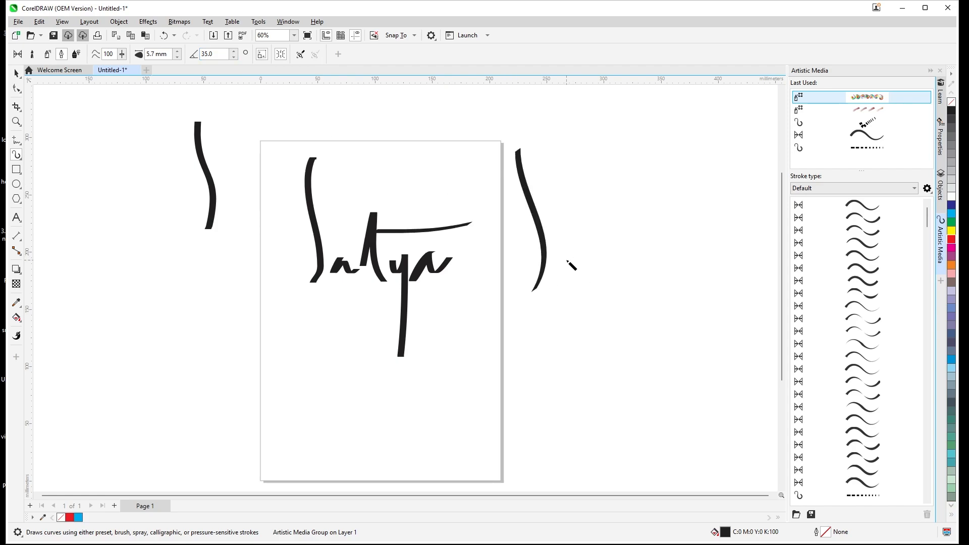
{"action": "mouse_move", "coordinate": [574, 256]}
{"action": "left_mouse_down"}
{"action": "mouse_move", "coordinate": [595, 261]}
{"action": "mouse_move", "coordinate": [610, 204]}
{"action": "mouse_move", "coordinate": [640, 325]}
{"action": "left_mouse_up"}
{"action": "mouse_move", "coordinate": [654, 235]}
{"action": "left_mouse_down"}
{"action": "mouse_move", "coordinate": [659, 259]}
{"action": "mouse_move", "coordinate": [676, 247]}
{"action": "left_mouse_up"}
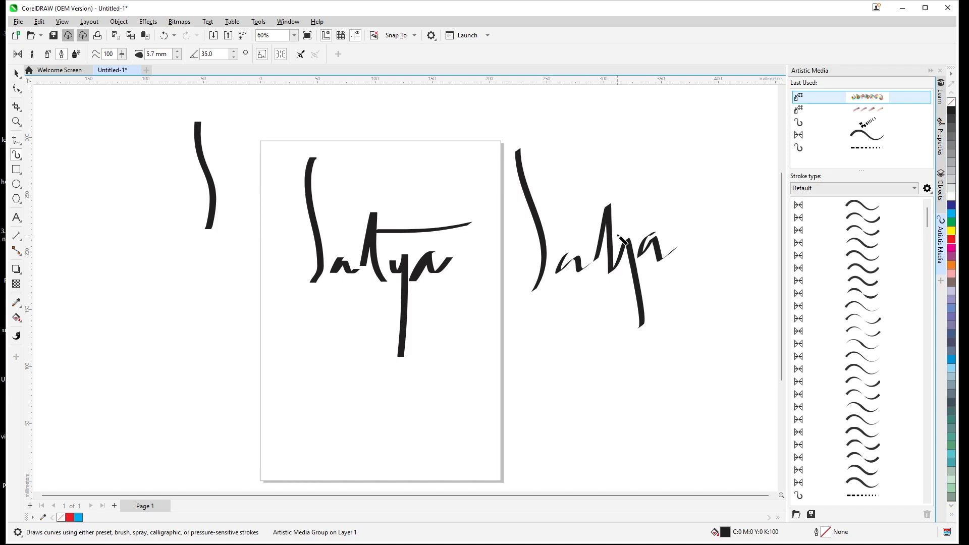
{"action": "left_click_drag", "start_coordinate": [592, 223], "coordinate": [717, 203]}
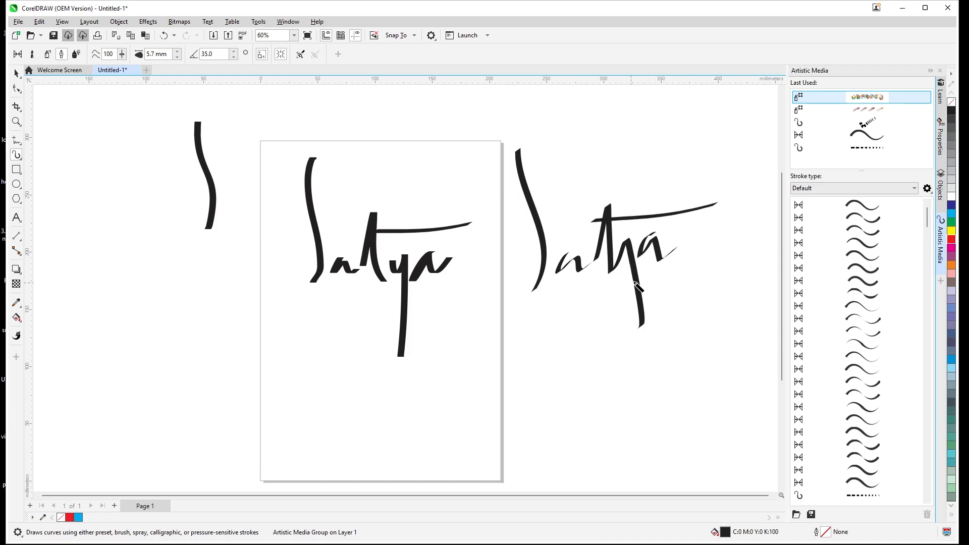
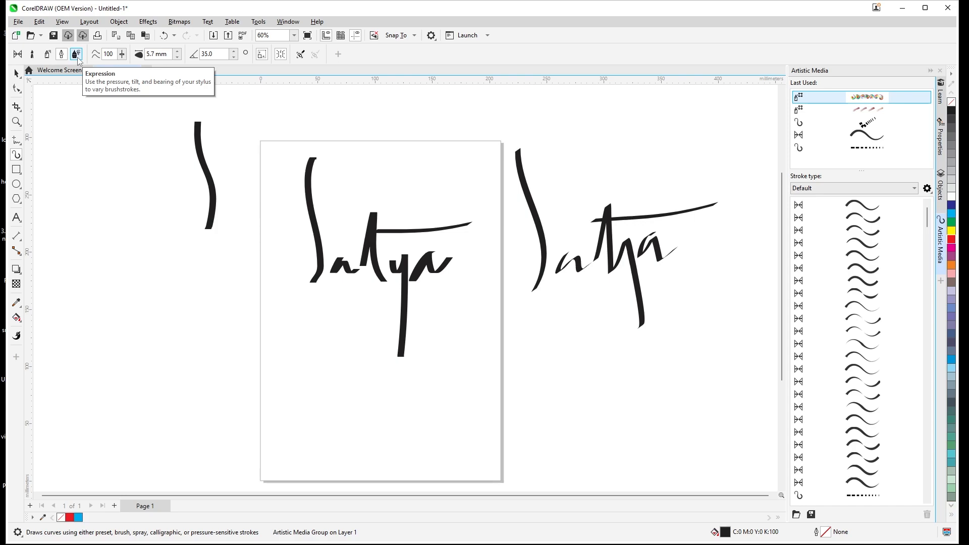
- In Artistic Media's Expression mode, draw several overlapping curved strokes beside the page at 5.7 mm width
{"action": "left_click", "coordinate": [77, 55]}
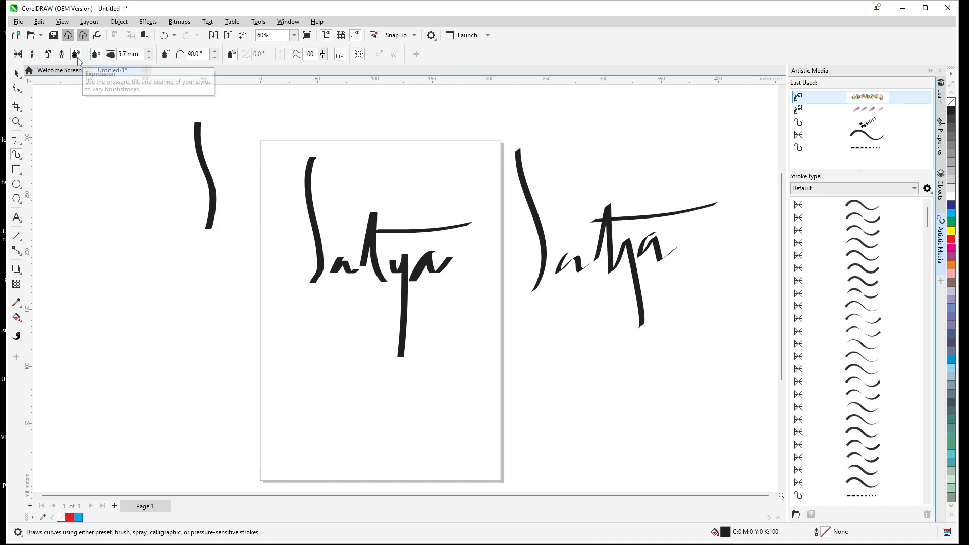
{"action": "mouse_move", "coordinate": [118, 129]}
{"action": "left_mouse_down"}
{"action": "mouse_move", "coordinate": [136, 248]}
{"action": "mouse_move", "coordinate": [166, 136]}
{"action": "left_mouse_up"}
{"action": "mouse_move", "coordinate": [127, 218]}
{"action": "left_mouse_down"}
{"action": "mouse_move", "coordinate": [125, 174]}
{"action": "mouse_move", "coordinate": [94, 172]}
{"action": "left_mouse_up"}
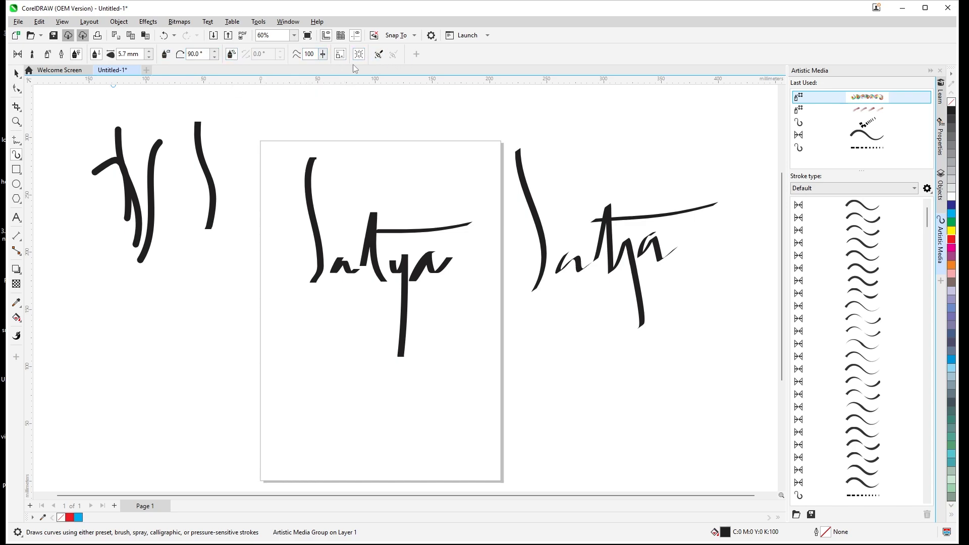
- Select all the strokes and handwritten lettering on and around the page and delete them
{"action": "left_click", "coordinate": [17, 74]}
{"action": "scroll", "coordinate": [336, 242], "scroll_direction": "down", "scroll_amount": 1}
{"action": "left_click_drag", "start_coordinate": [74, 101], "coordinate": [671, 372]}
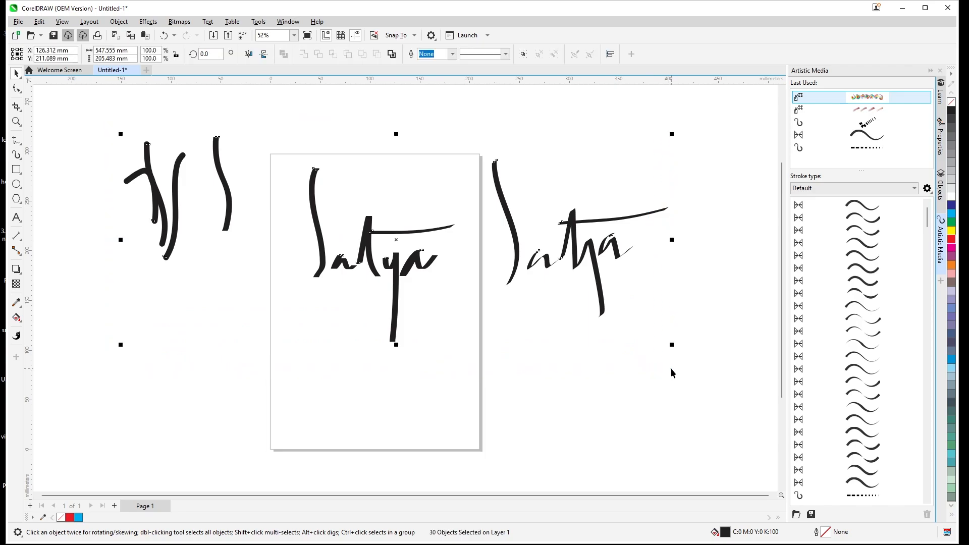
{"action": "key", "text": "Delete"}
{"action": "scroll", "coordinate": [369, 283], "scroll_direction": "up", "scroll_amount": 1}
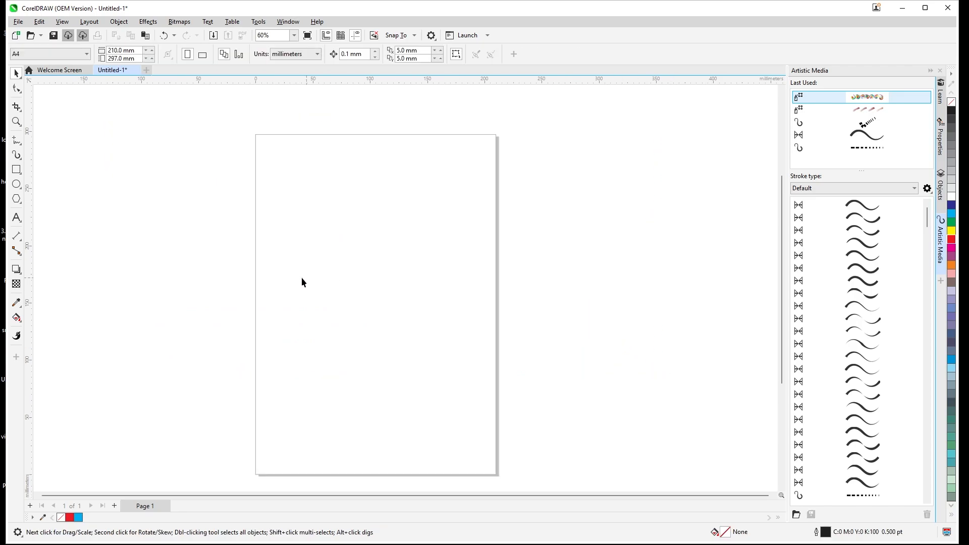
- Reactivate Artistic Media in Sprayer mode and examine the Custom category's spray patterns
{"action": "left_click", "coordinate": [21, 160]}
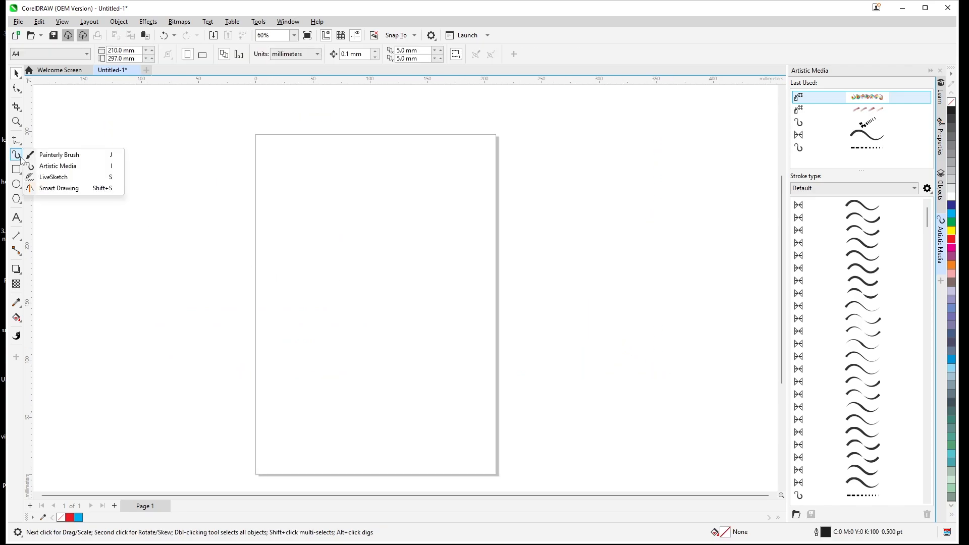
{"action": "left_click", "coordinate": [71, 169]}
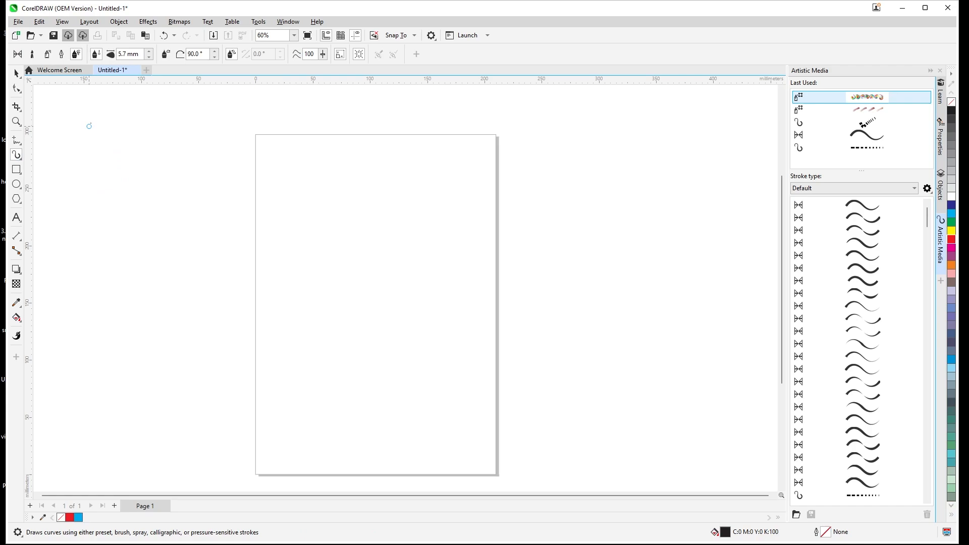
{"action": "left_click", "coordinate": [48, 54]}
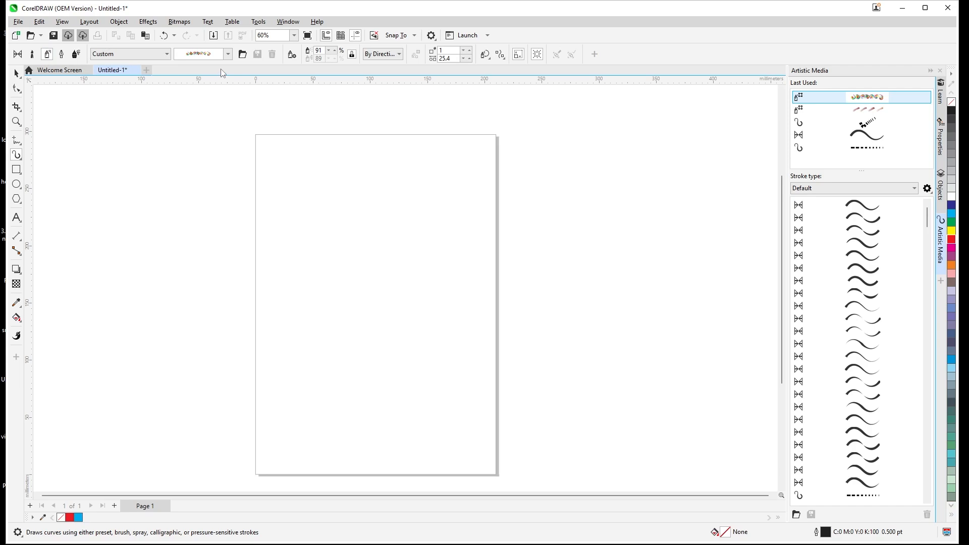
{"action": "left_click", "coordinate": [228, 54]}
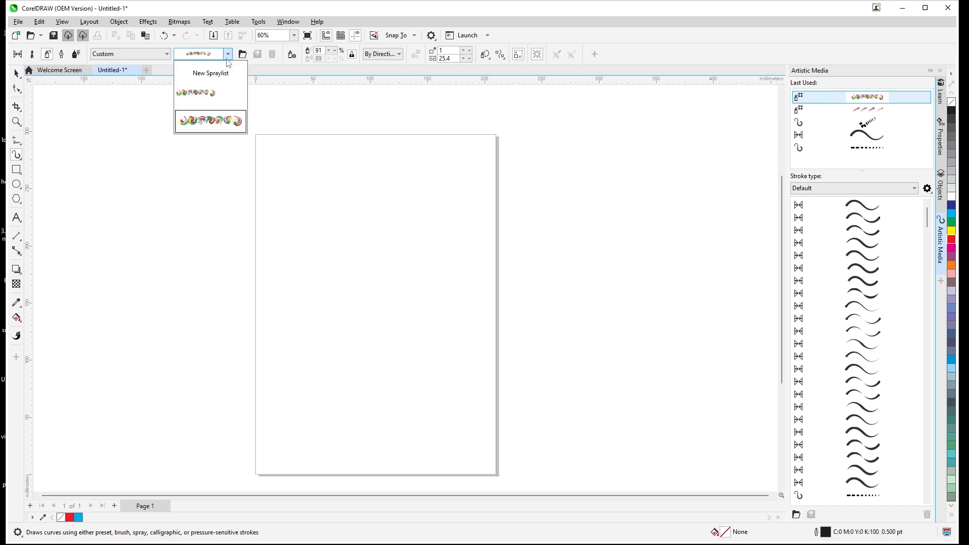
{"action": "mouse_move", "coordinate": [220, 88]}
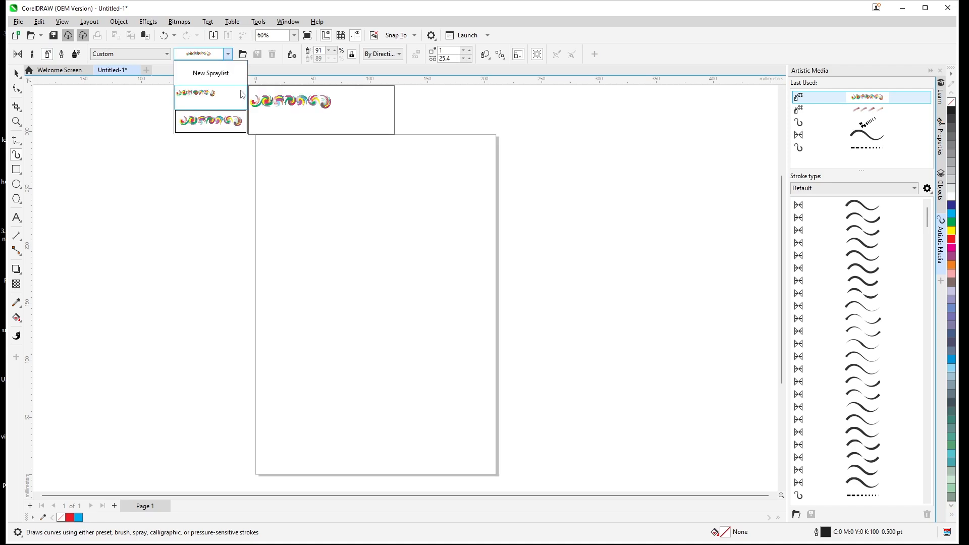
{"action": "left_click", "coordinate": [169, 57]}
{"action": "left_click", "coordinate": [169, 56]}
{"action": "left_click", "coordinate": [168, 56]}
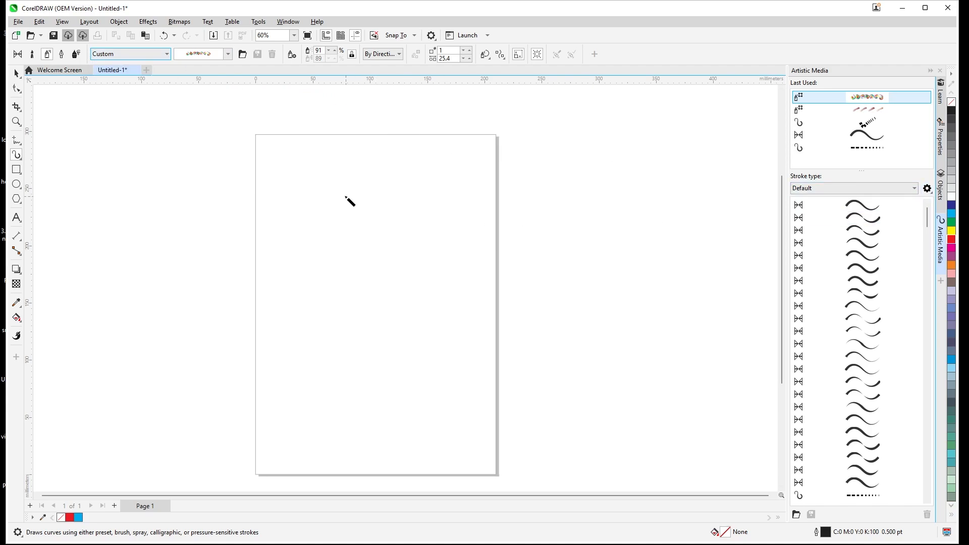
{"action": "scroll", "coordinate": [349, 201], "scroll_direction": "up", "scroll_amount": 1}
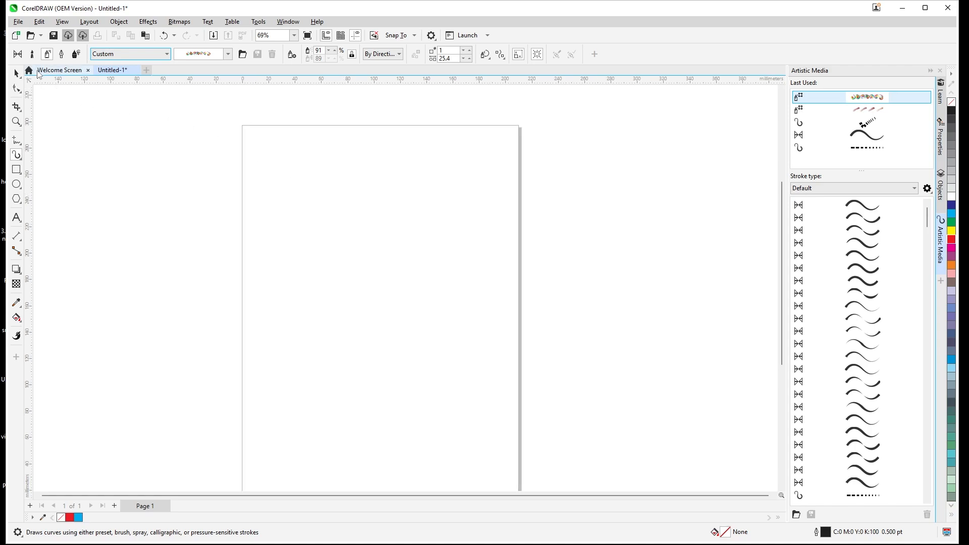
- Try a curved Preset mode stroke across the upper part of the page and undo it
{"action": "left_click", "coordinate": [32, 55]}
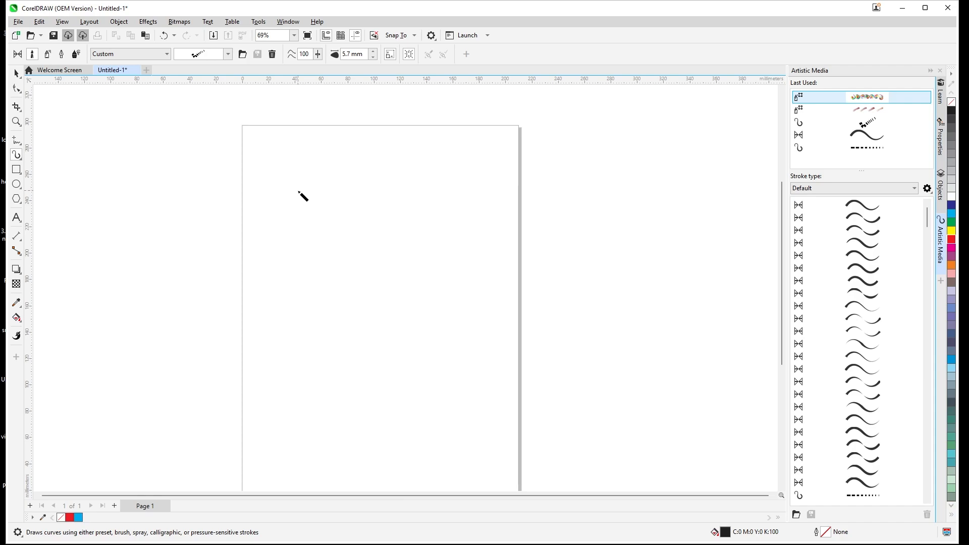
{"action": "left_click", "coordinate": [17, 54]}
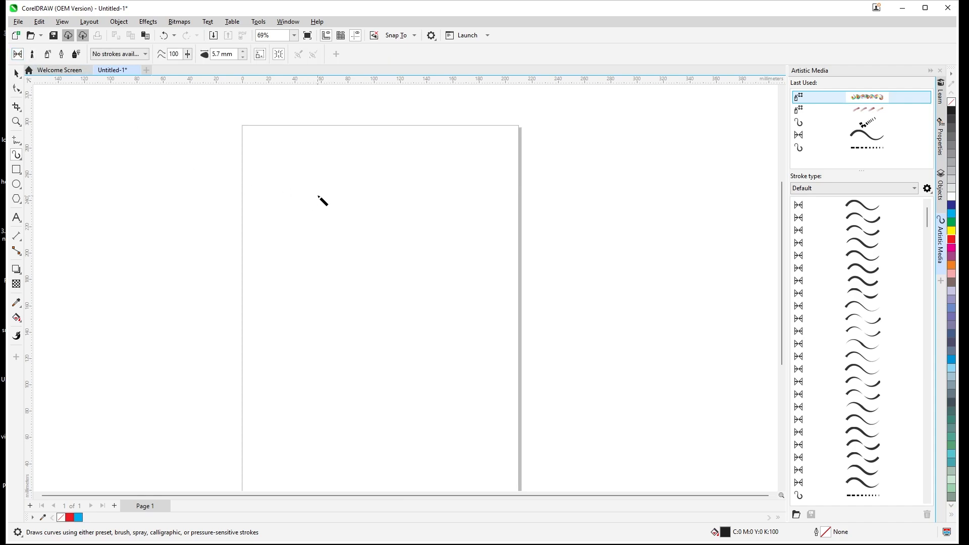
{"action": "mouse_move", "coordinate": [305, 206]}
{"action": "left_mouse_down"}
{"action": "mouse_move", "coordinate": [324, 229]}
{"action": "mouse_move", "coordinate": [418, 182]}
{"action": "left_mouse_up"}
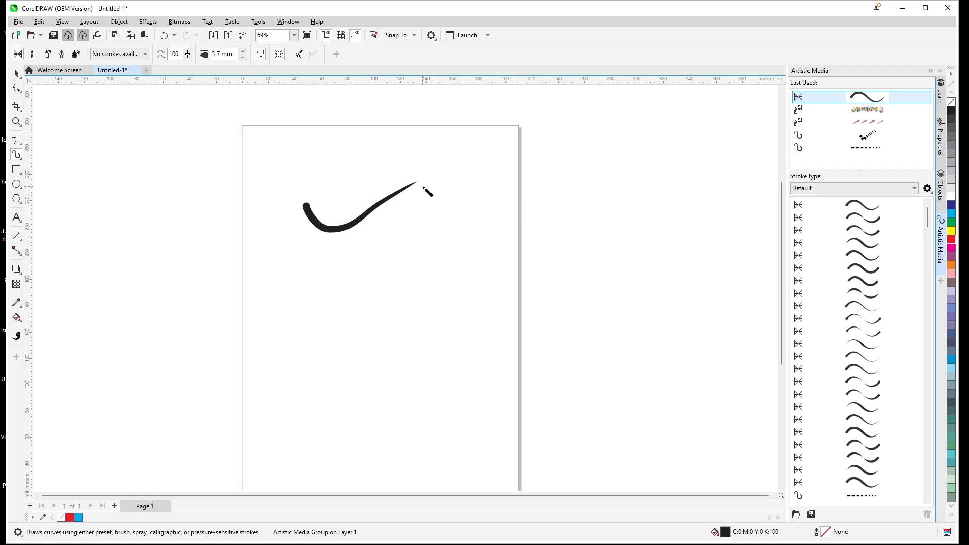
{"action": "key", "text": "ctrl+z"}
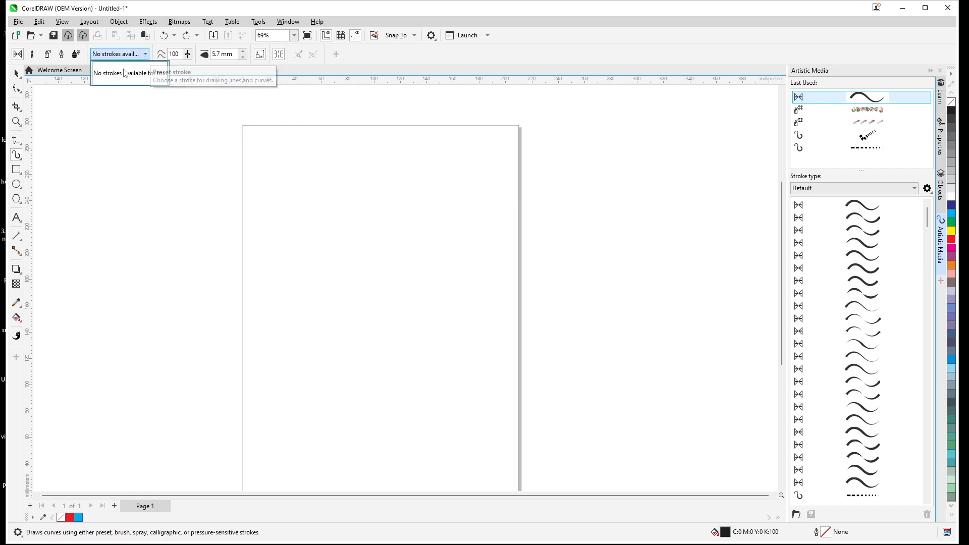
- Filter the Artistic Media strokes to the Custom type and check the brush categories offered in Vector Brush mode
{"action": "left_click", "coordinate": [914, 190]}
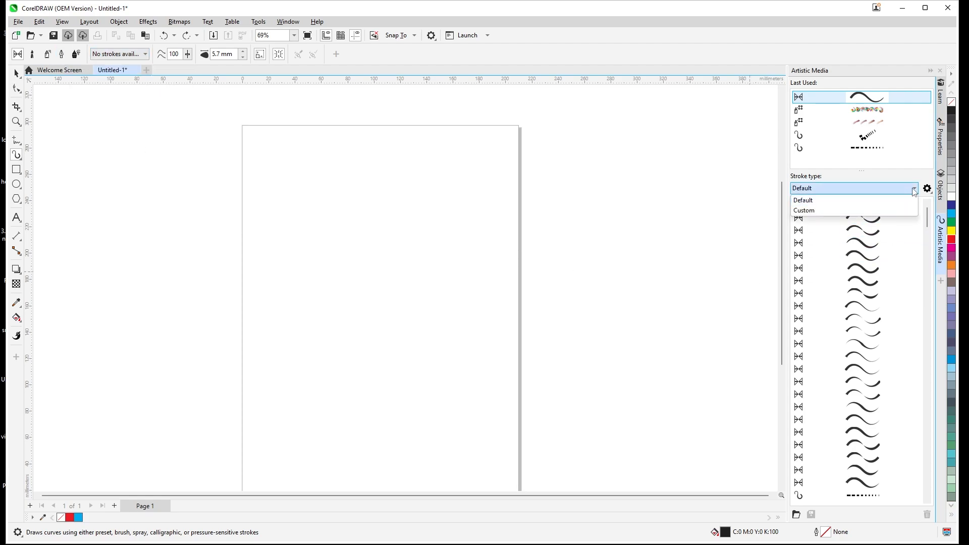
{"action": "left_click", "coordinate": [817, 211]}
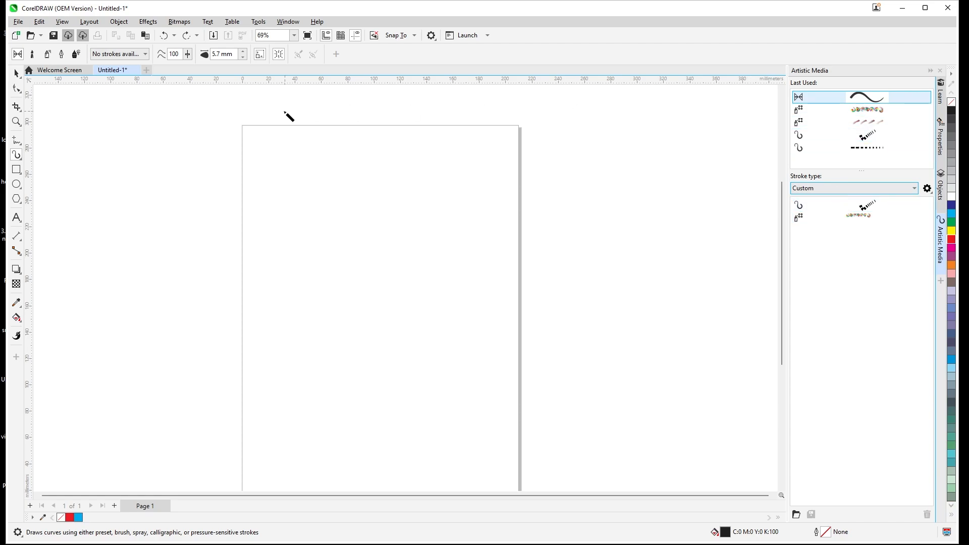
{"action": "left_click", "coordinate": [32, 53]}
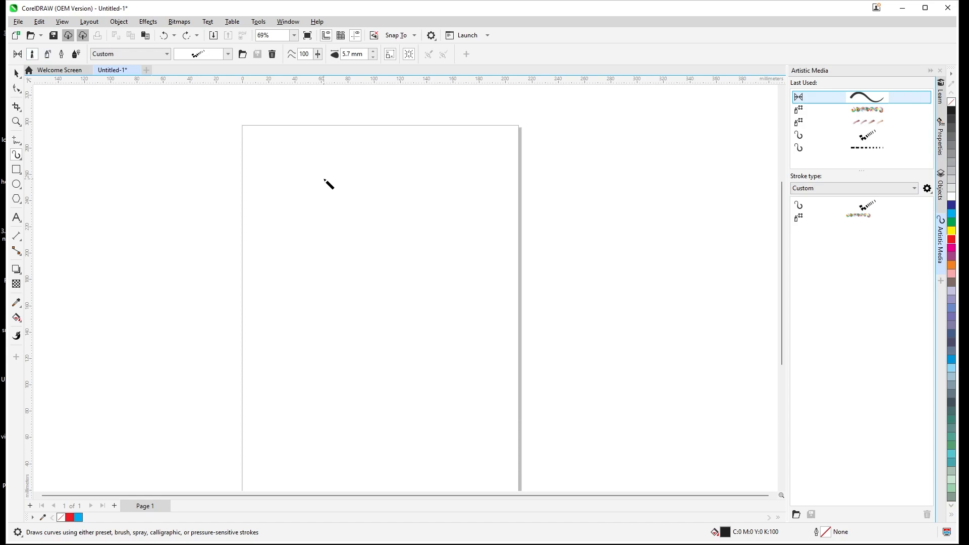
{"action": "left_click", "coordinate": [166, 54]}
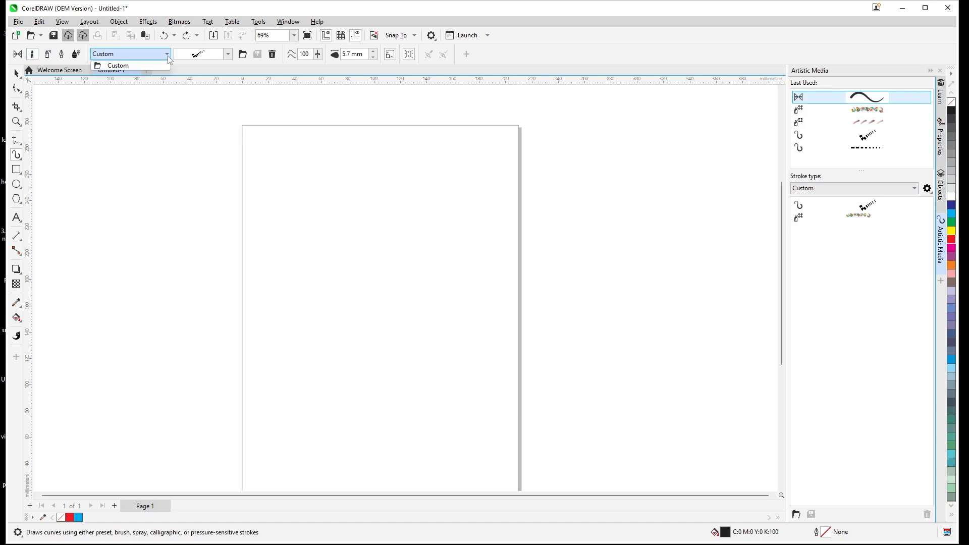
{"action": "left_click", "coordinate": [851, 195]}
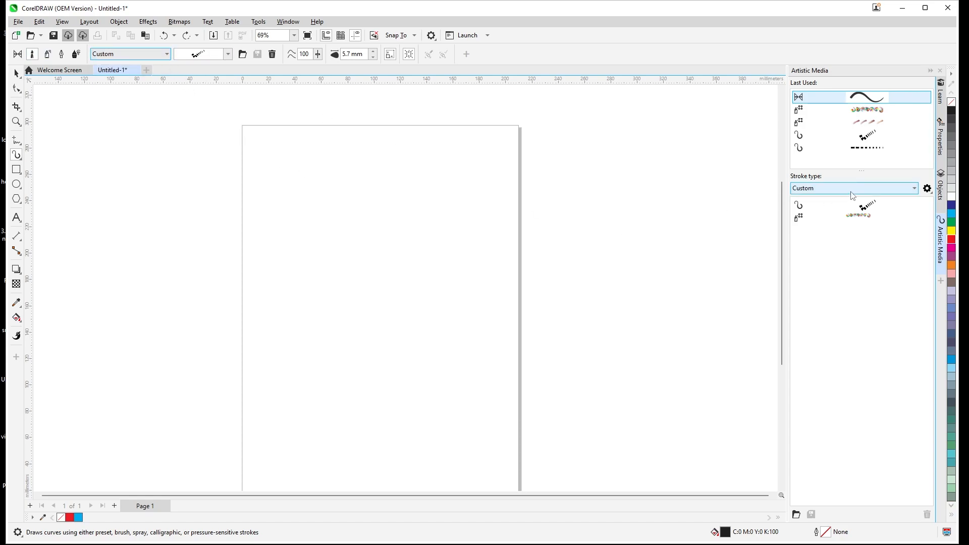
- Set the stroke type back to Default and choose the Calligraphy category for the vector brush
{"action": "left_click", "coordinate": [913, 189]}
{"action": "left_click", "coordinate": [823, 201]}
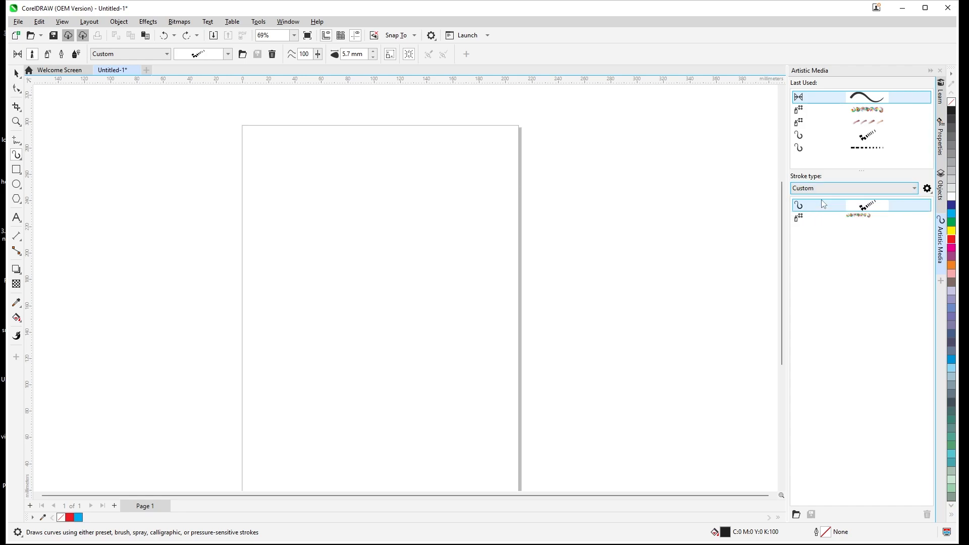
{"action": "left_click", "coordinate": [166, 54]}
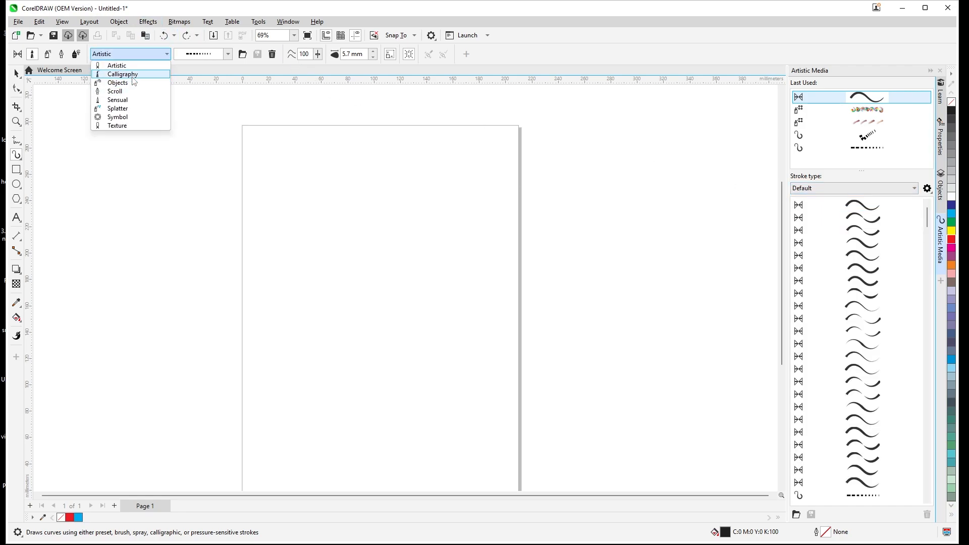
{"action": "left_click", "coordinate": [133, 74]}
- Change the vector brush category to Splatter, try a stroke across the upper page and undo it
{"action": "left_click", "coordinate": [163, 55]}
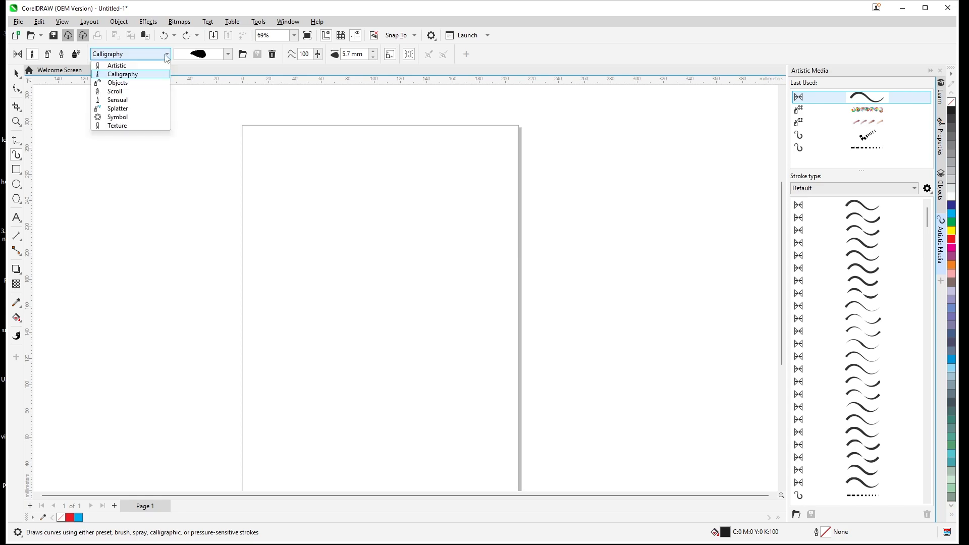
{"action": "left_click", "coordinate": [135, 109]}
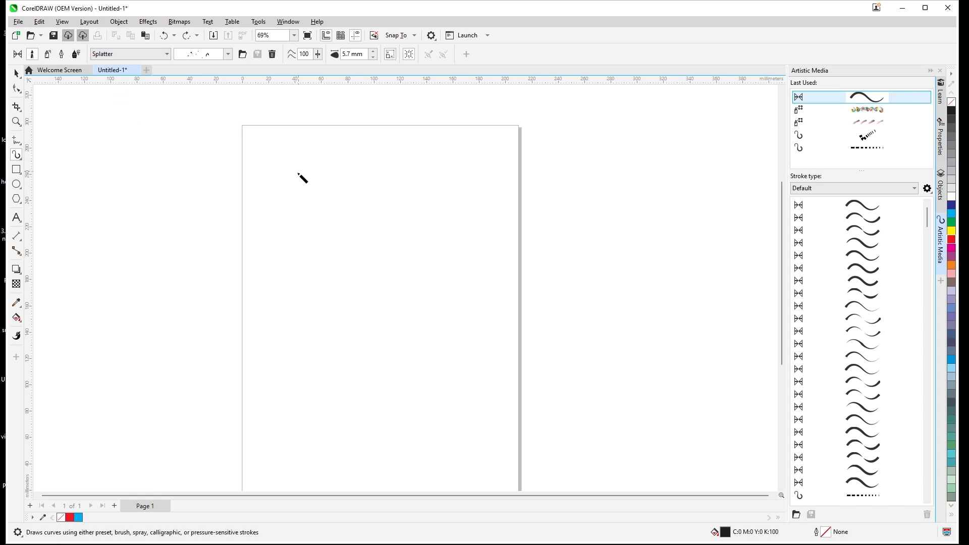
{"action": "mouse_move", "coordinate": [295, 172]}
{"action": "left_mouse_down"}
{"action": "mouse_move", "coordinate": [298, 220]}
{"action": "mouse_move", "coordinate": [320, 250]}
{"action": "mouse_move", "coordinate": [309, 267]}
{"action": "mouse_move", "coordinate": [428, 187]}
{"action": "left_mouse_up"}
{"action": "key", "text": "ctrl+z"}
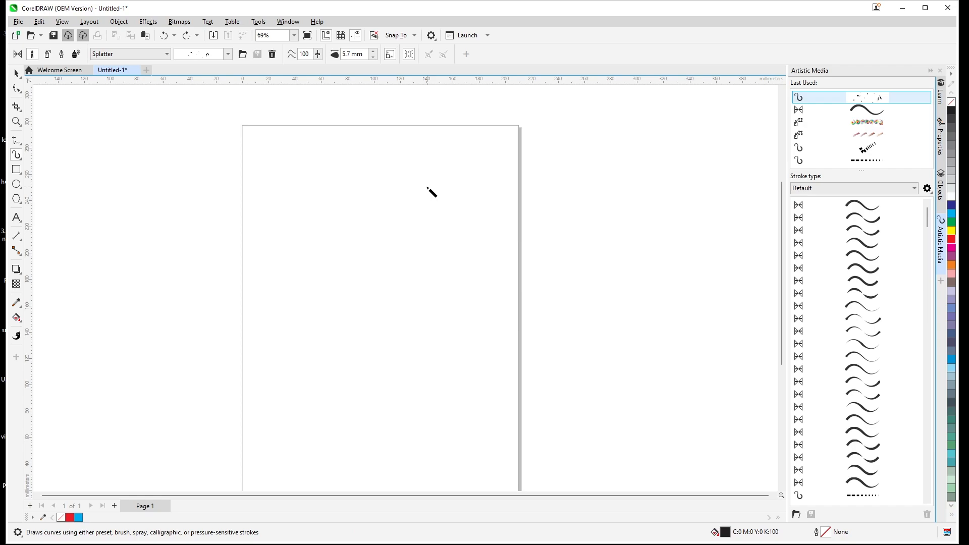
- Choose the Texture brush category, try and undo a test stroke, and draw a wavy vertical stroke about 48 mm tall on the page
{"action": "left_click", "coordinate": [162, 57]}
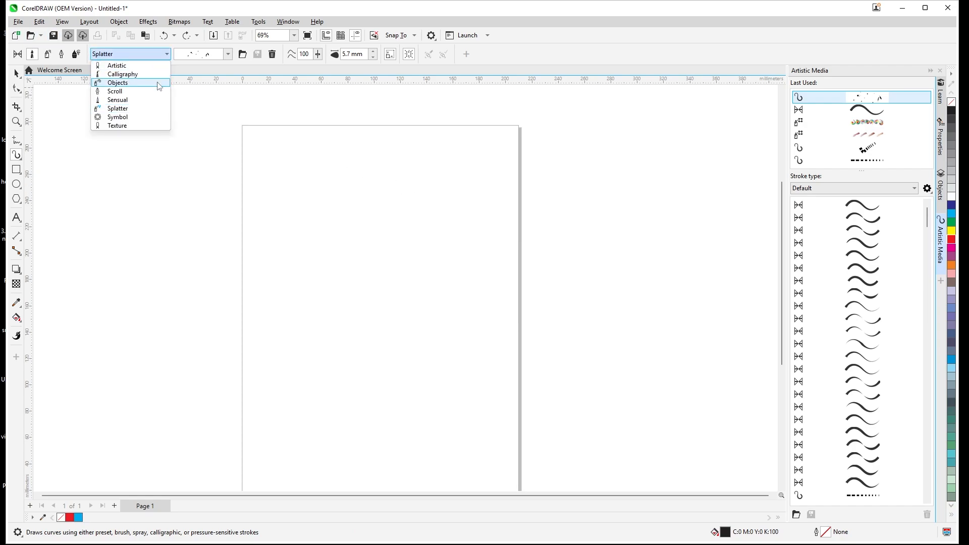
{"action": "left_click", "coordinate": [137, 125]}
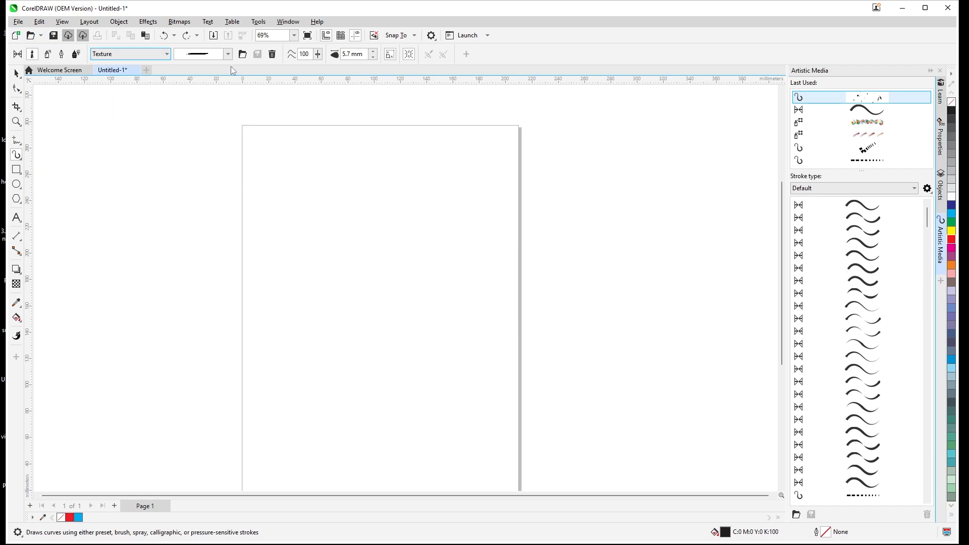
{"action": "left_click_drag", "start_coordinate": [272, 174], "coordinate": [343, 156]}
{"action": "scroll", "coordinate": [351, 171], "scroll_direction": "up", "scroll_amount": 3}
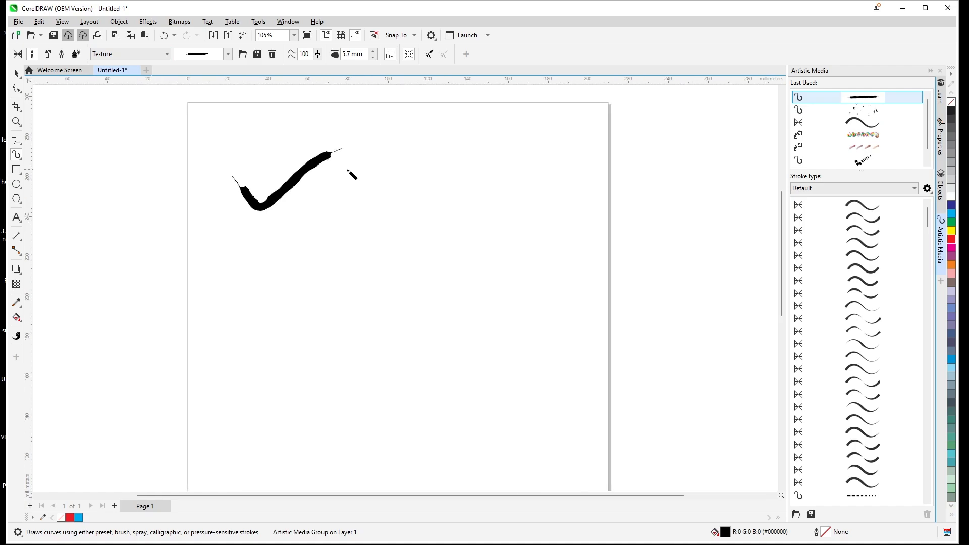
{"action": "key", "text": "ctrl+z"}
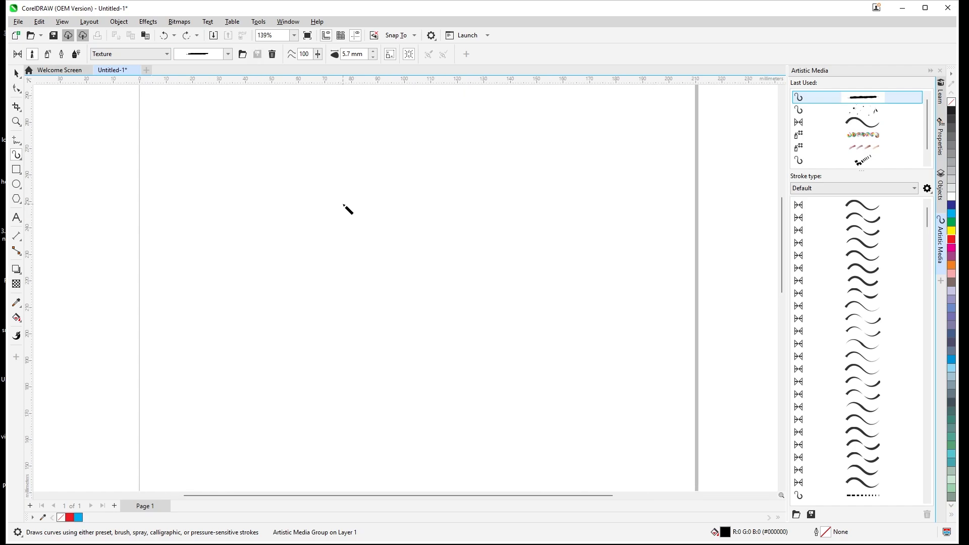
{"action": "mouse_move", "coordinate": [338, 145]}
{"action": "left_mouse_down"}
{"action": "mouse_move", "coordinate": [362, 216]}
{"action": "mouse_move", "coordinate": [355, 273]}
{"action": "left_mouse_up"}
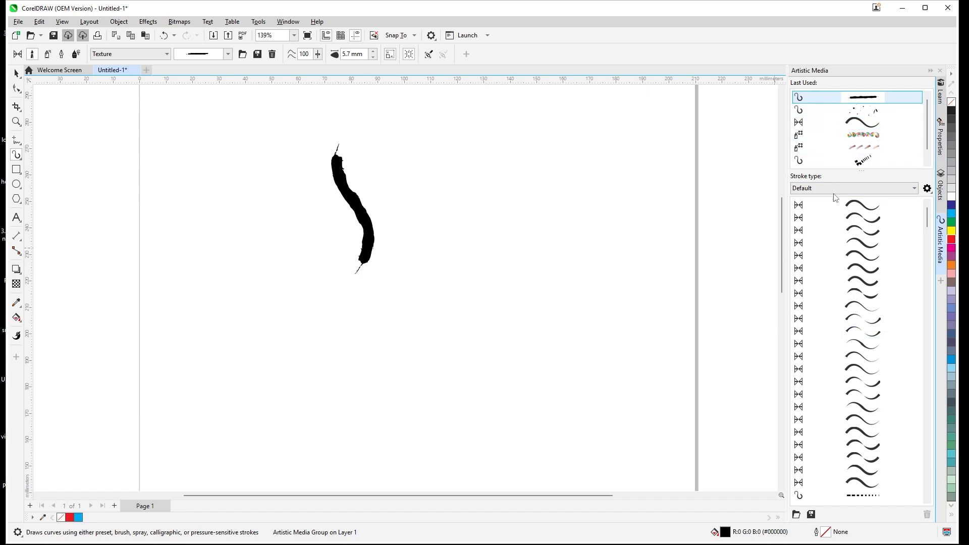
{"action": "left_click", "coordinate": [810, 514]}
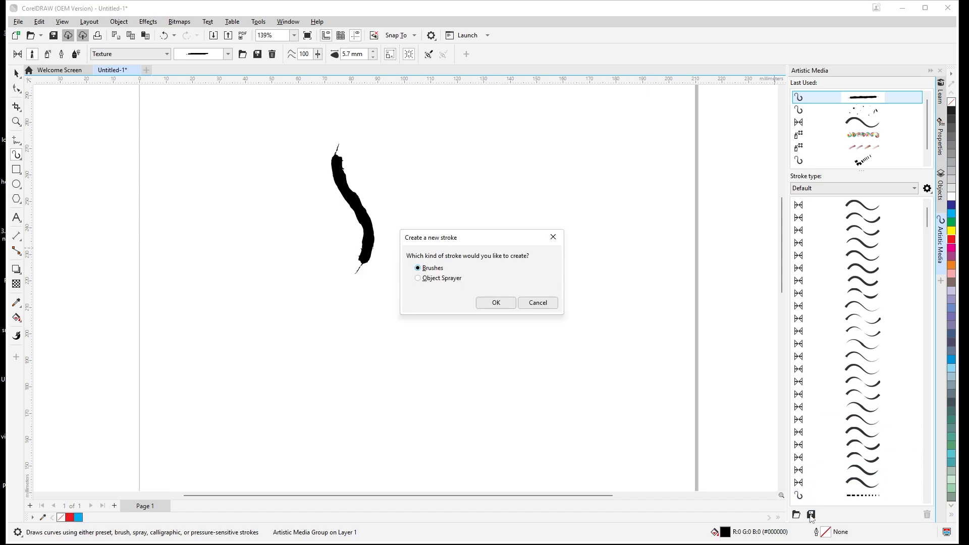
{"action": "left_click_drag", "start_coordinate": [513, 237], "coordinate": [546, 234]}
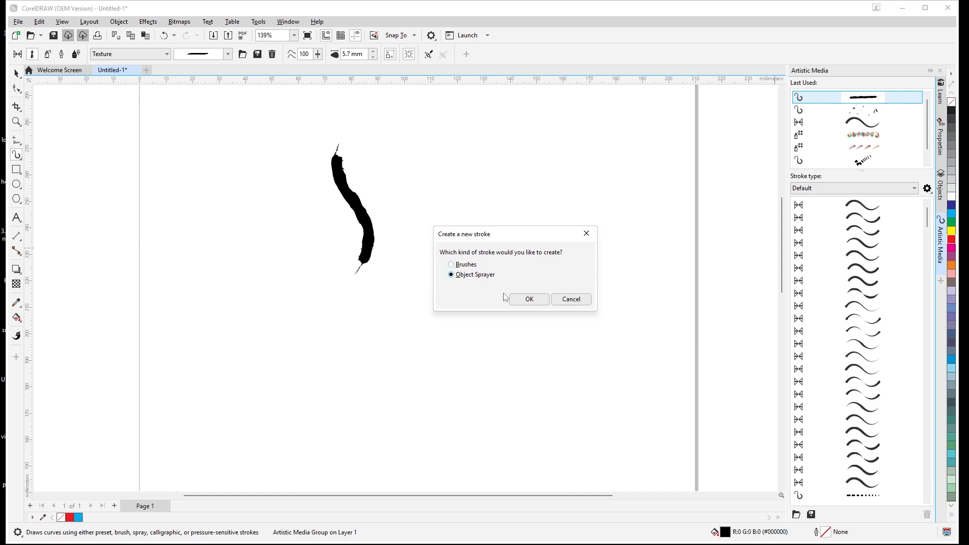
{"action": "left_click", "coordinate": [526, 302]}
{"action": "left_click", "coordinate": [570, 304]}
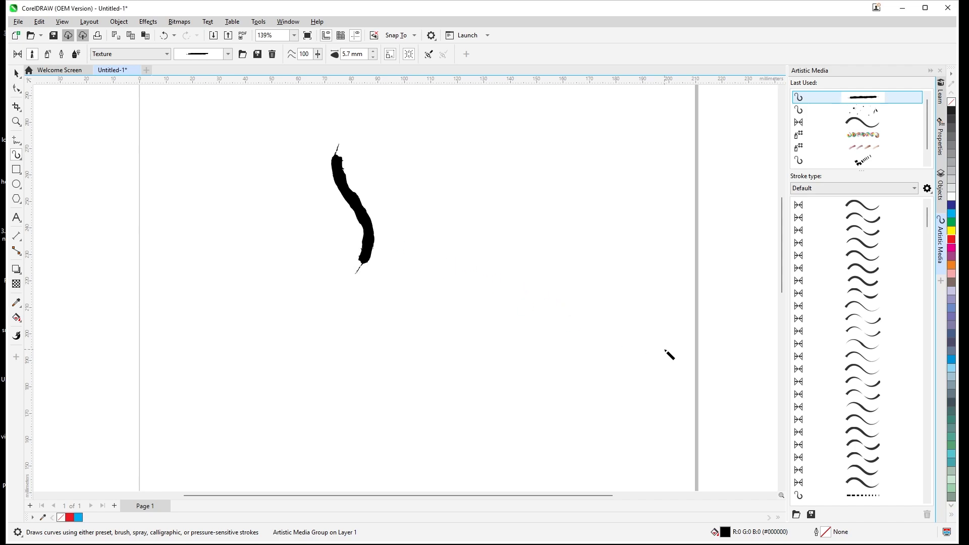
- Save the selected wavy stroke as a new custom stroke of the Brushes kind, with the file name my brush
{"action": "left_click", "coordinate": [811, 514]}
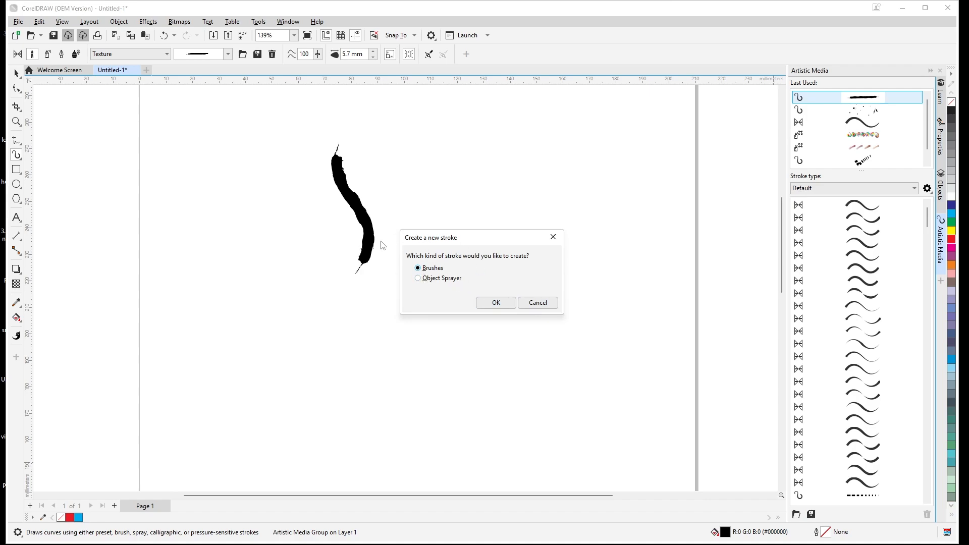
{"action": "left_click", "coordinate": [495, 303]}
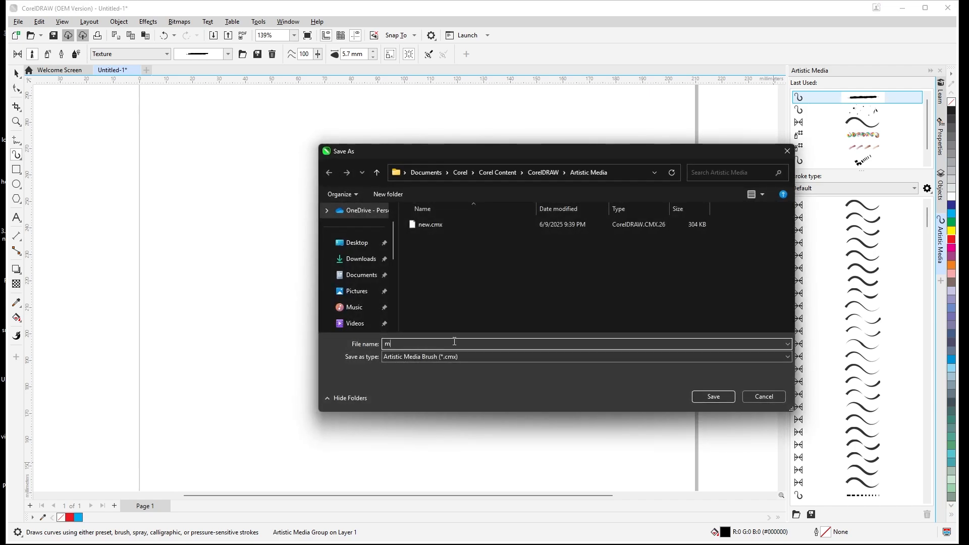
{"action": "type", "text": "my brush"}
{"action": "left_click", "coordinate": [711, 397]}
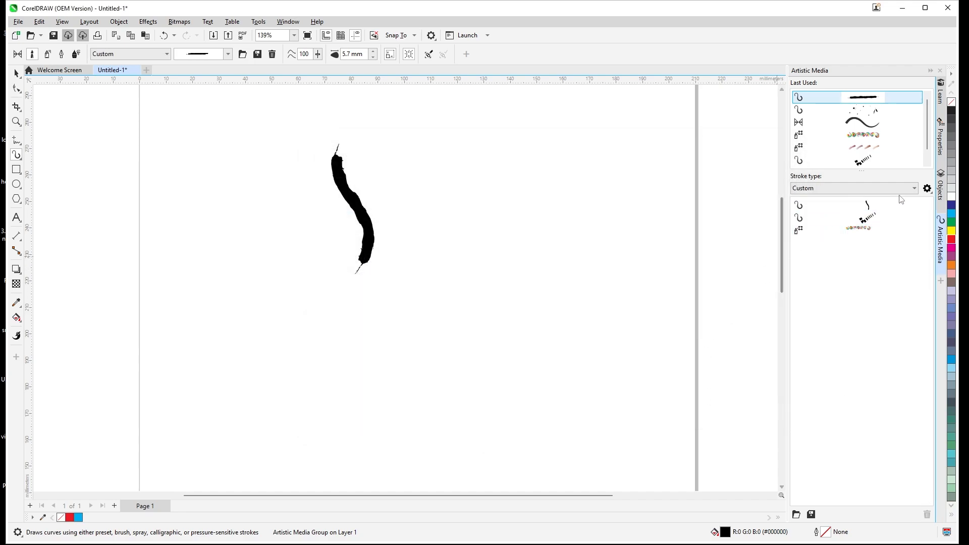
- Restyle the selected wavy stroke with the thin curved brush from the Custom vector brush category
{"action": "left_click", "coordinate": [914, 189]}
{"action": "left_click", "coordinate": [914, 190]}
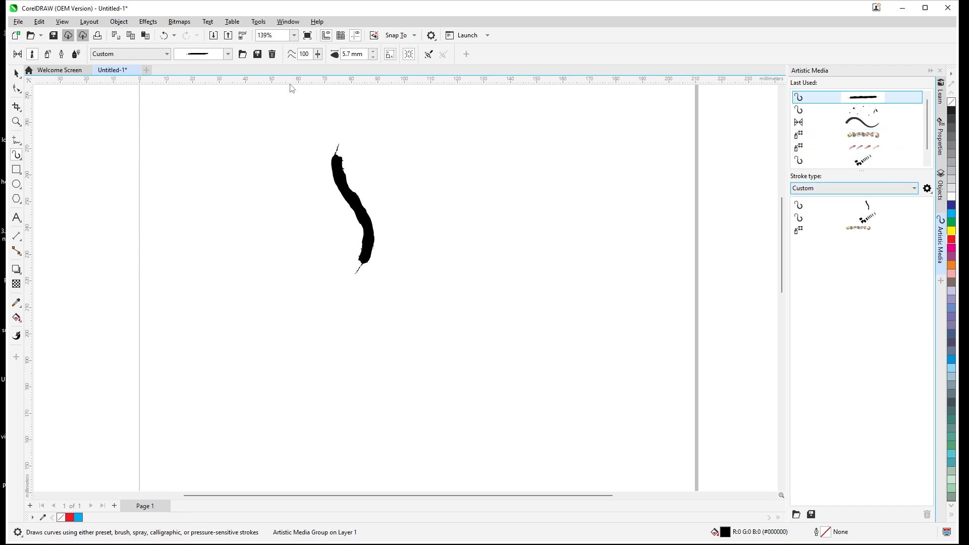
{"action": "left_click", "coordinate": [228, 54]}
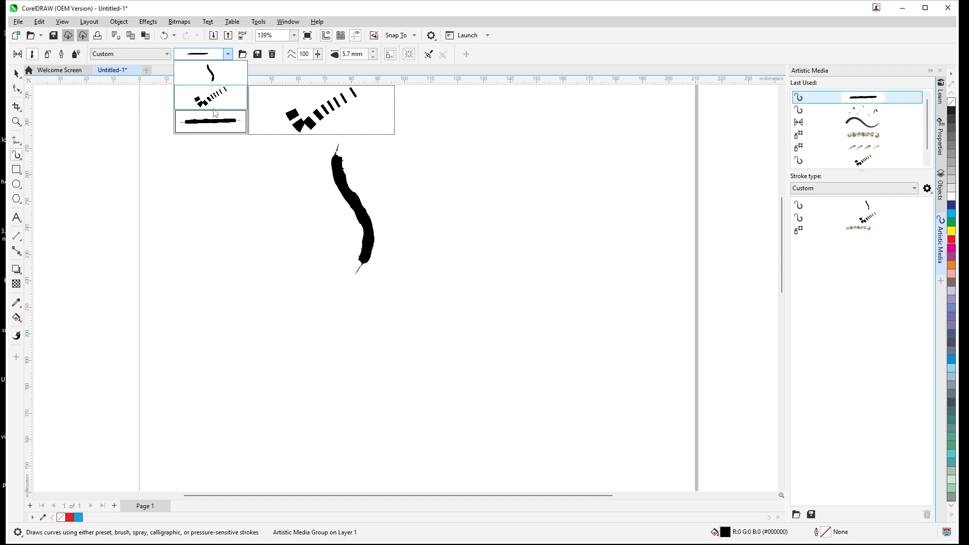
{"action": "left_click", "coordinate": [218, 78]}
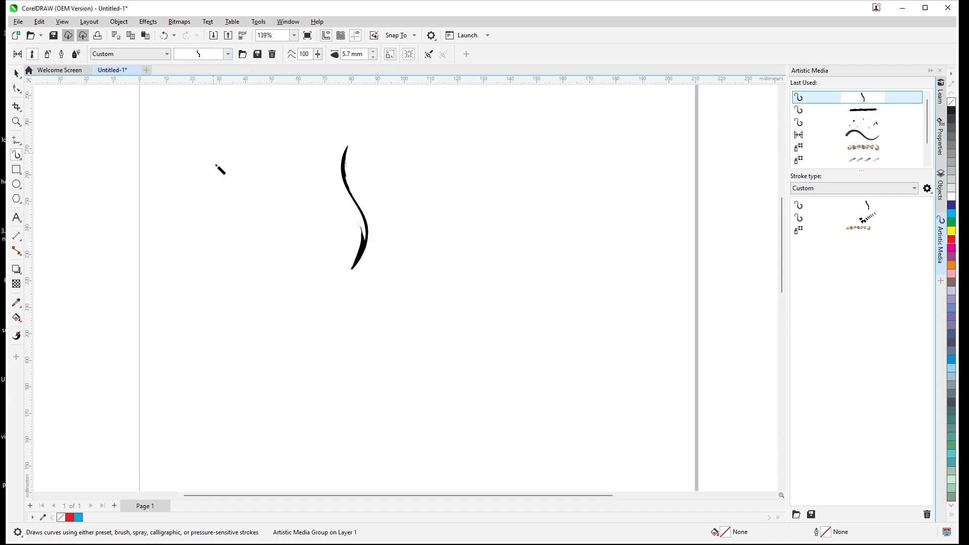
- Draw several straight, curved and wavy strokes across the upper page with the thin curved custom brush
{"action": "left_click_drag", "start_coordinate": [461, 150], "coordinate": [461, 217]}
{"action": "mouse_move", "coordinate": [523, 155]}
{"action": "left_mouse_down"}
{"action": "mouse_move", "coordinate": [534, 229]}
{"action": "mouse_move", "coordinate": [533, 337]}
{"action": "left_mouse_up"}
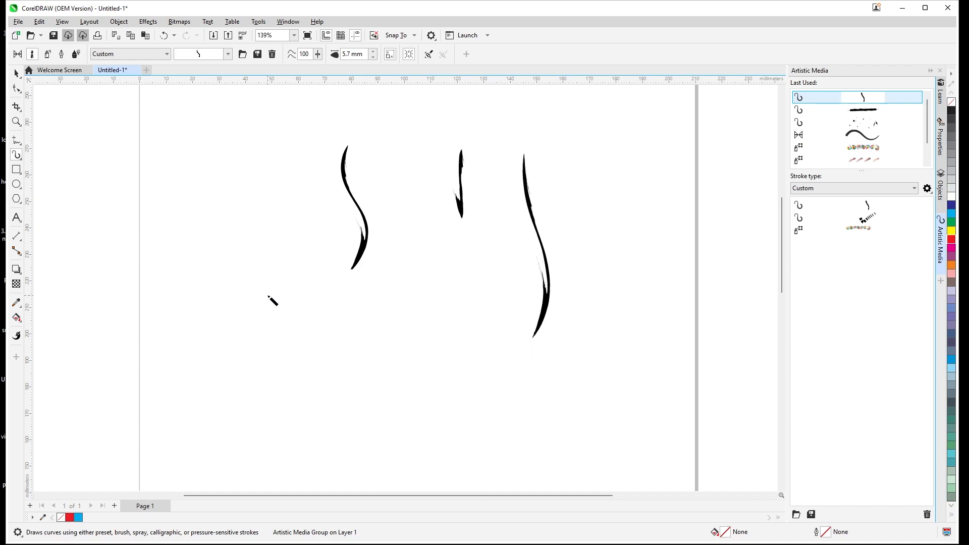
{"action": "left_click_drag", "start_coordinate": [272, 298], "coordinate": [430, 248]}
{"action": "mouse_move", "coordinate": [252, 149]}
{"action": "left_mouse_down"}
{"action": "mouse_move", "coordinate": [264, 244]}
{"action": "mouse_move", "coordinate": [246, 263]}
{"action": "left_mouse_up"}
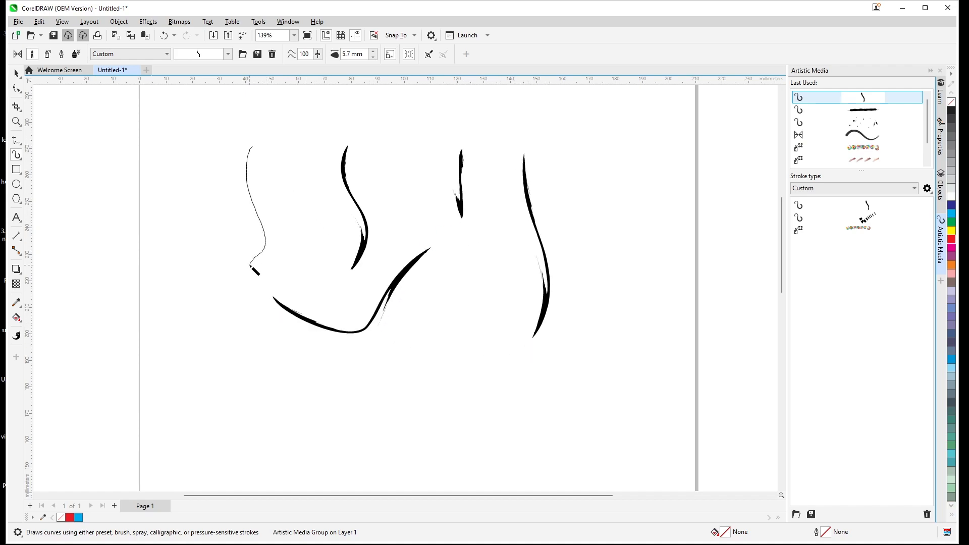
{"action": "mouse_move", "coordinate": [281, 217]}
{"action": "left_mouse_down"}
{"action": "mouse_move", "coordinate": [399, 140]}
{"action": "mouse_move", "coordinate": [460, 140]}
{"action": "left_mouse_up"}
{"action": "mouse_move", "coordinate": [576, 125]}
{"action": "left_mouse_down"}
{"action": "mouse_move", "coordinate": [571, 157]}
{"action": "mouse_move", "coordinate": [610, 276]}
{"action": "mouse_move", "coordinate": [651, 263]}
{"action": "left_mouse_up"}
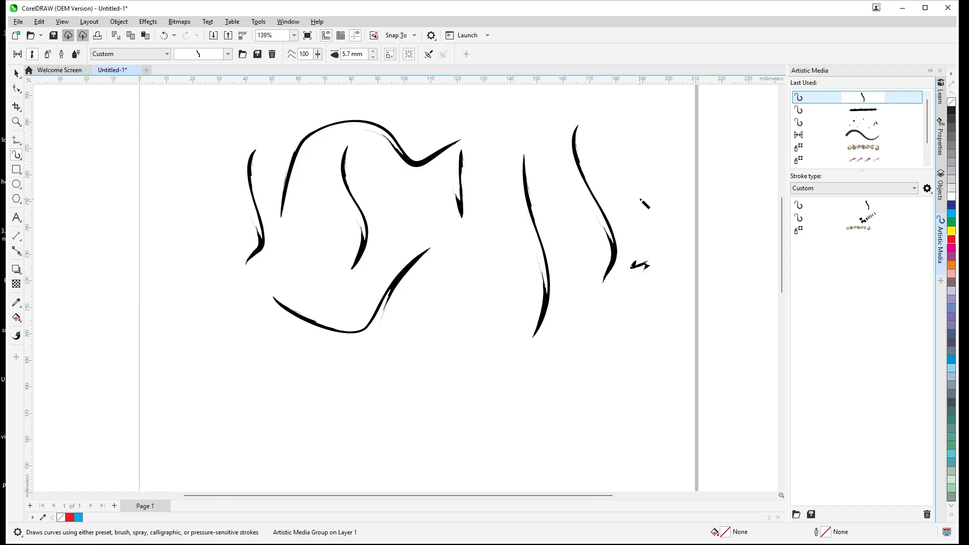
- Handwrite a word about 45 mm tall below the strokes with the custom brush and draw a long crossbar over it
{"action": "scroll", "coordinate": [633, 199], "scroll_direction": "down", "scroll_amount": 3}
{"action": "scroll", "coordinate": [503, 319], "scroll_direction": "up", "scroll_amount": 1}
{"action": "scroll", "coordinate": [500, 310], "scroll_direction": "down", "scroll_amount": 3}
{"action": "scroll", "coordinate": [470, 381], "scroll_direction": "up", "scroll_amount": 3}
{"action": "scroll", "coordinate": [474, 348], "scroll_direction": "up", "scroll_amount": 1}
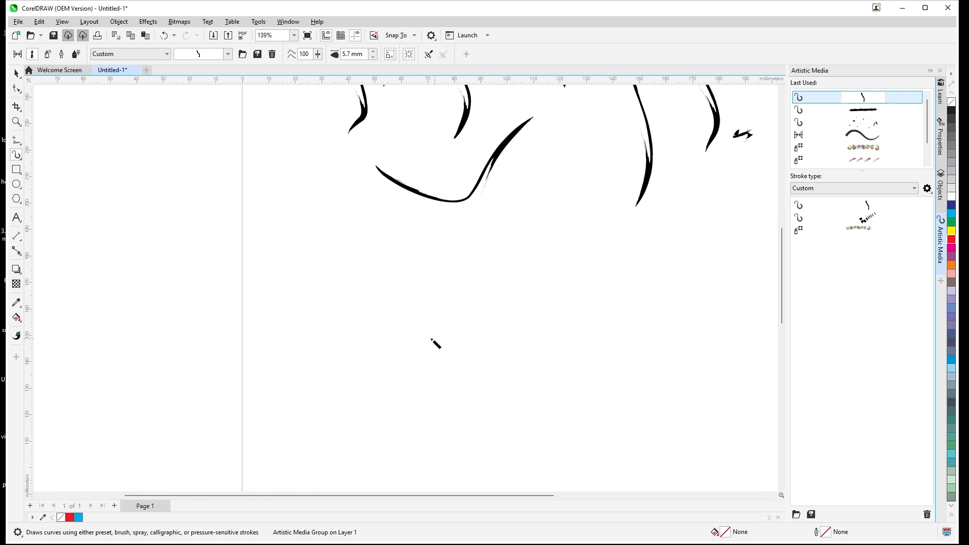
{"action": "left_click_drag", "start_coordinate": [400, 273], "coordinate": [403, 394]}
{"action": "mouse_move", "coordinate": [453, 366]}
{"action": "left_mouse_down"}
{"action": "mouse_move", "coordinate": [462, 391]}
{"action": "mouse_move", "coordinate": [509, 373]}
{"action": "mouse_move", "coordinate": [519, 403]}
{"action": "left_mouse_up"}
{"action": "left_click_drag", "start_coordinate": [552, 360], "coordinate": [616, 350]}
{"action": "mouse_move", "coordinate": [463, 323]}
{"action": "left_mouse_down"}
{"action": "mouse_move", "coordinate": [594, 323]}
{"action": "mouse_move", "coordinate": [684, 302]}
{"action": "left_mouse_up"}
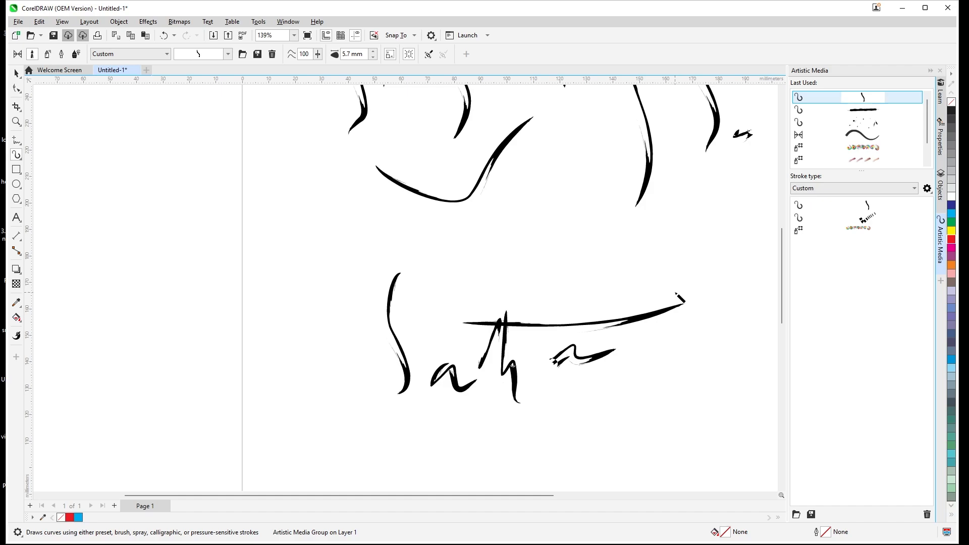
- Try recently used strokes on the crossbar, finish with the coloured paint-smear sprayer, and keep the stroke type at Custom
{"action": "left_click", "coordinate": [868, 110]}
{"action": "left_click", "coordinate": [869, 123]}
{"action": "left_click", "coordinate": [870, 133]}
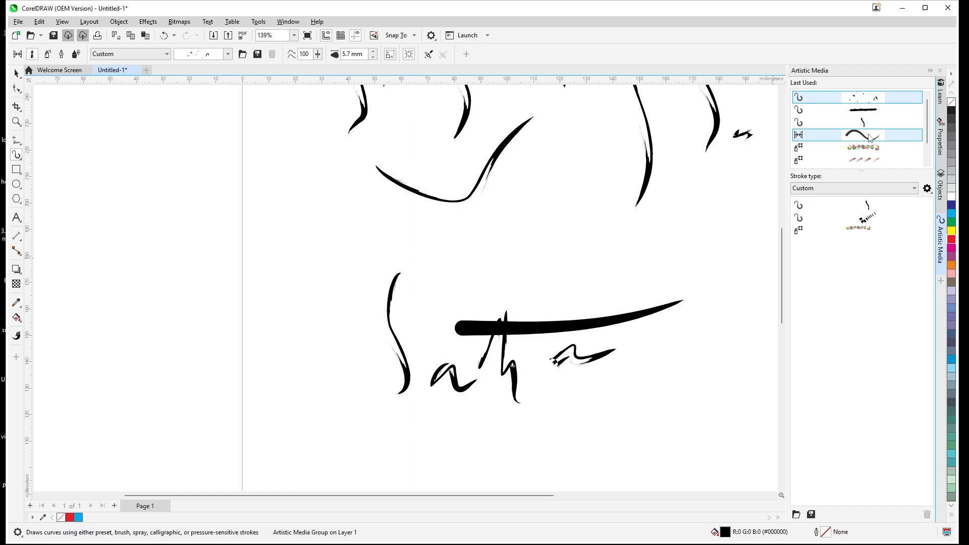
{"action": "left_click", "coordinate": [865, 160]}
{"action": "left_click", "coordinate": [887, 190]}
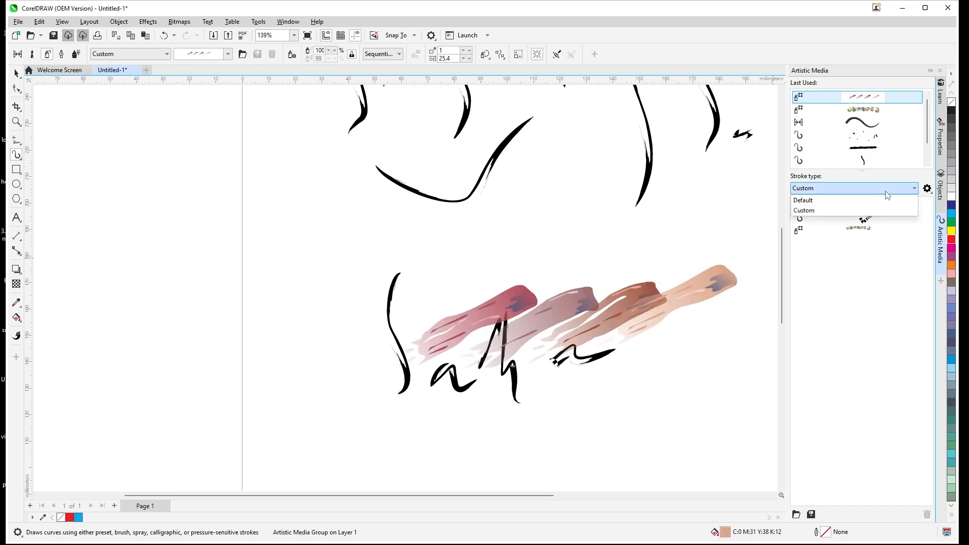
{"action": "left_click", "coordinate": [828, 210]}
- Select all the strokes and lettering on the page and delete them
{"action": "scroll", "coordinate": [573, 217], "scroll_direction": "down", "scroll_amount": 5}
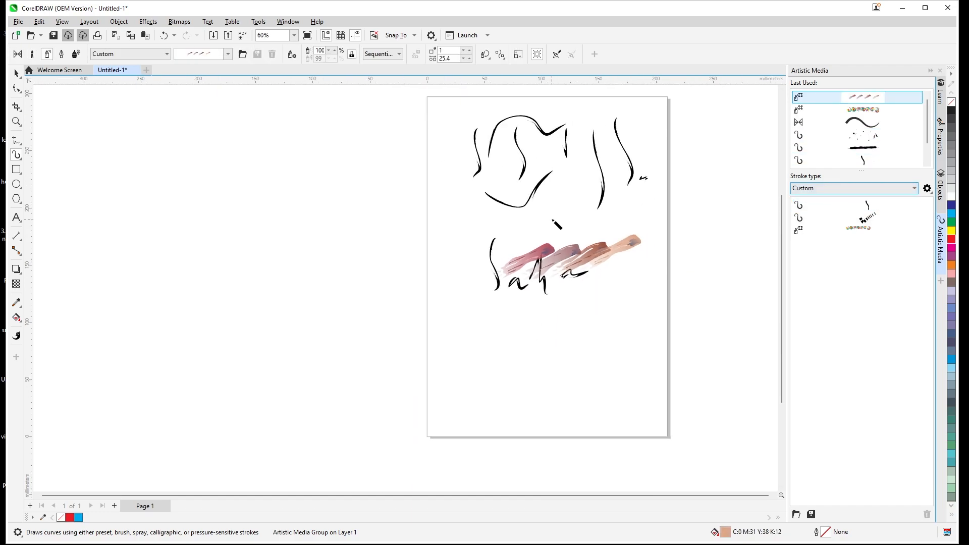
{"action": "key", "text": "space"}
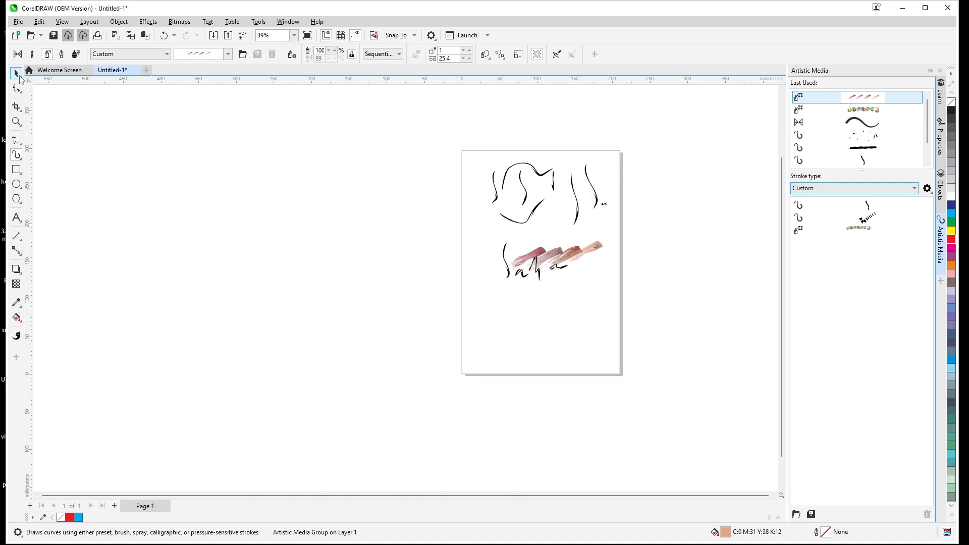
{"action": "left_click_drag", "start_coordinate": [462, 145], "coordinate": [655, 319]}
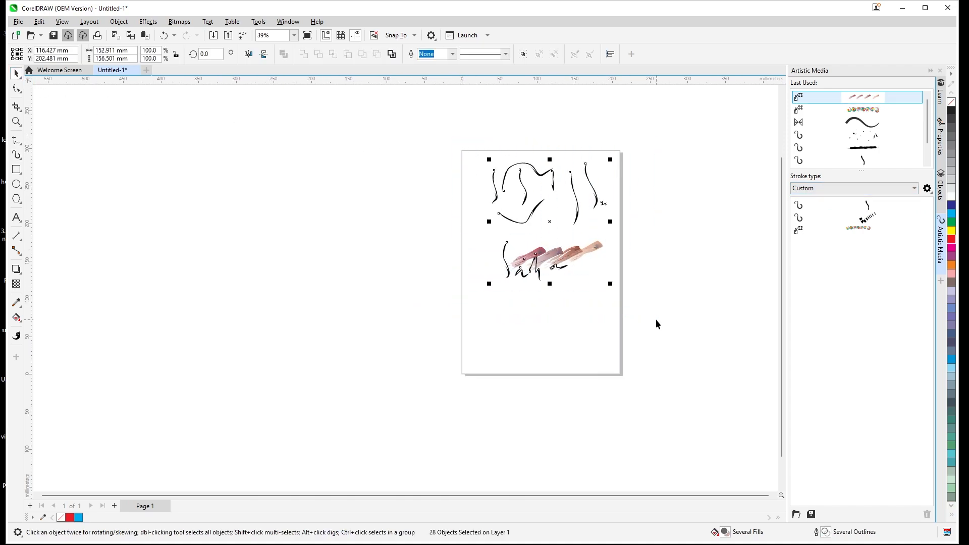
{"action": "key", "text": "Delete"}
- Activate the LiveSketch tool and display its Learn hints
{"action": "scroll", "coordinate": [620, 167], "scroll_direction": "up", "scroll_amount": 2}
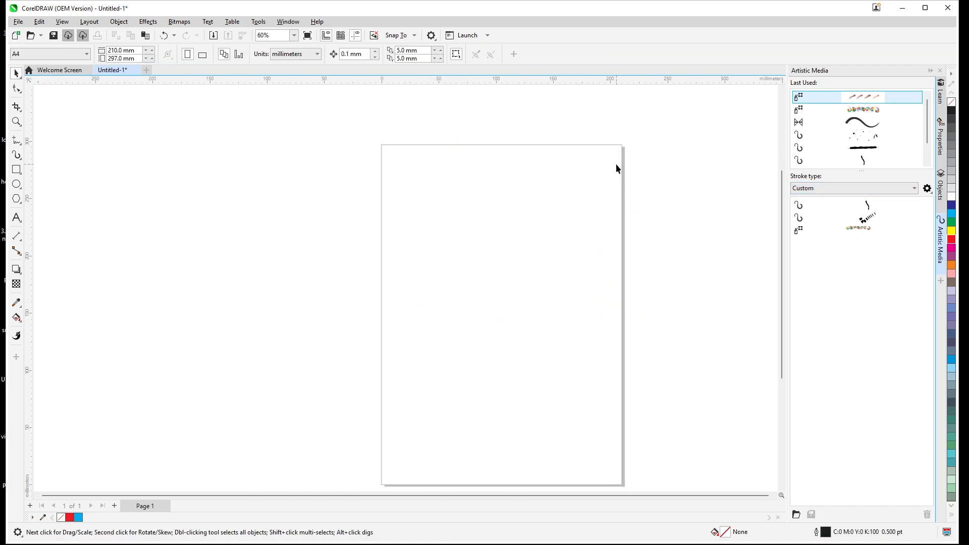
{"action": "left_click", "coordinate": [22, 158]}
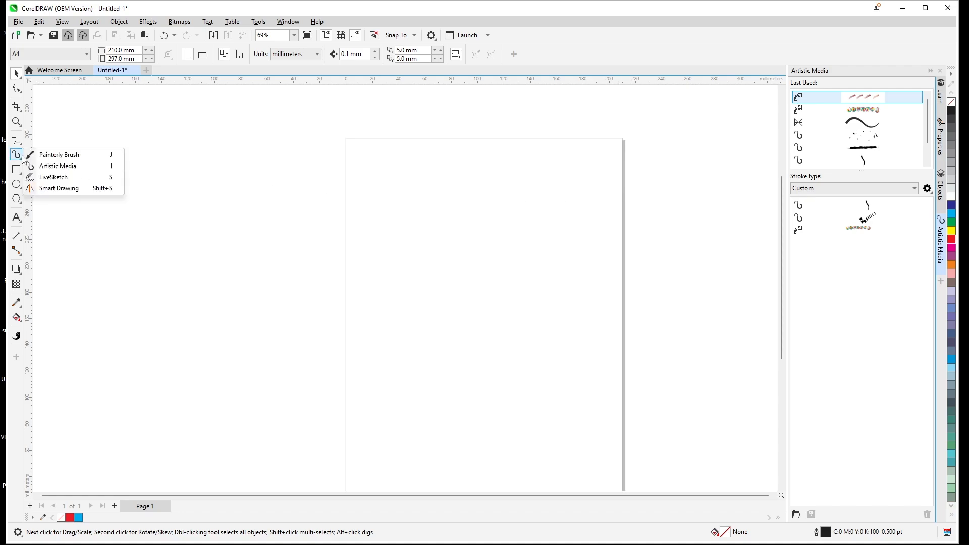
{"action": "left_click", "coordinate": [65, 177]}
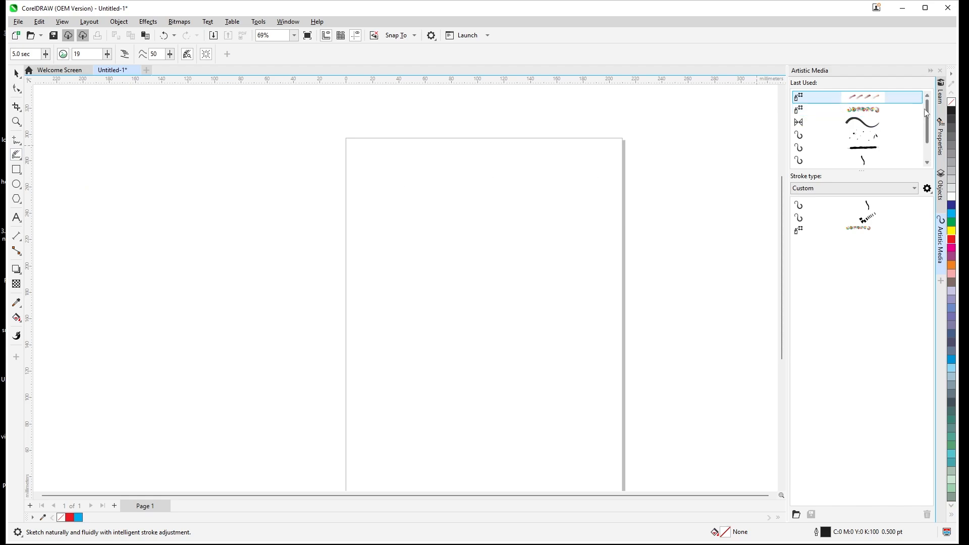
{"action": "left_click", "coordinate": [939, 98]}
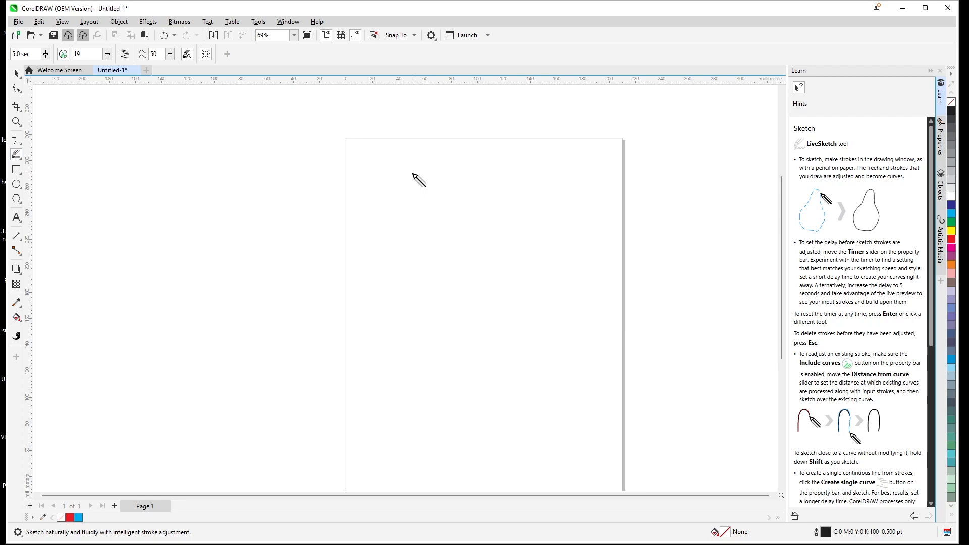
- Sketch a rounded head outline about 50 mm wide in two connecting strokes on the upper page, leaving it open at the bottom
{"action": "mouse_move", "coordinate": [412, 174]}
{"action": "left_mouse_down"}
{"action": "mouse_move", "coordinate": [399, 185]}
{"action": "mouse_move", "coordinate": [417, 242]}
{"action": "mouse_move", "coordinate": [429, 245]}
{"action": "left_mouse_up"}
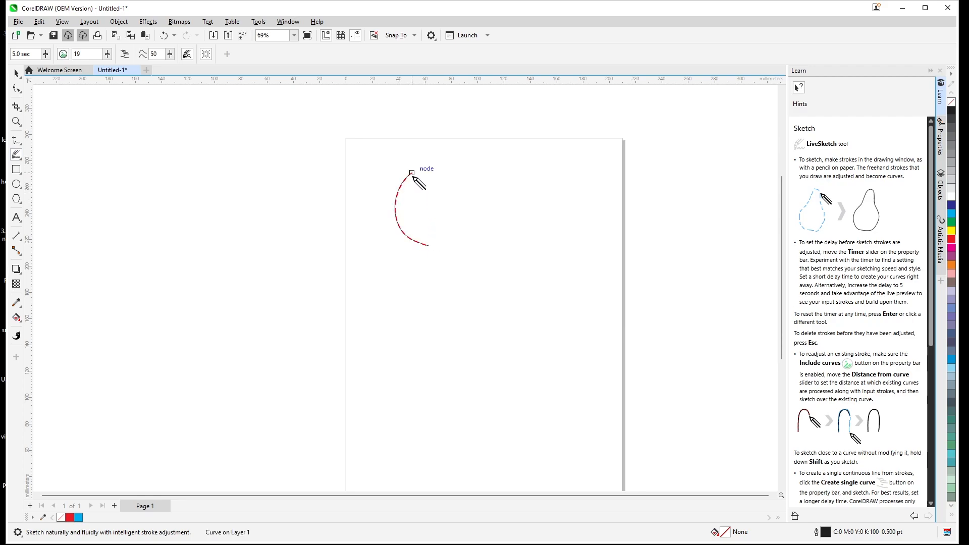
{"action": "mouse_move", "coordinate": [413, 172]}
{"action": "left_mouse_down"}
{"action": "mouse_move", "coordinate": [454, 179]}
{"action": "mouse_move", "coordinate": [458, 224]}
{"action": "left_mouse_up"}
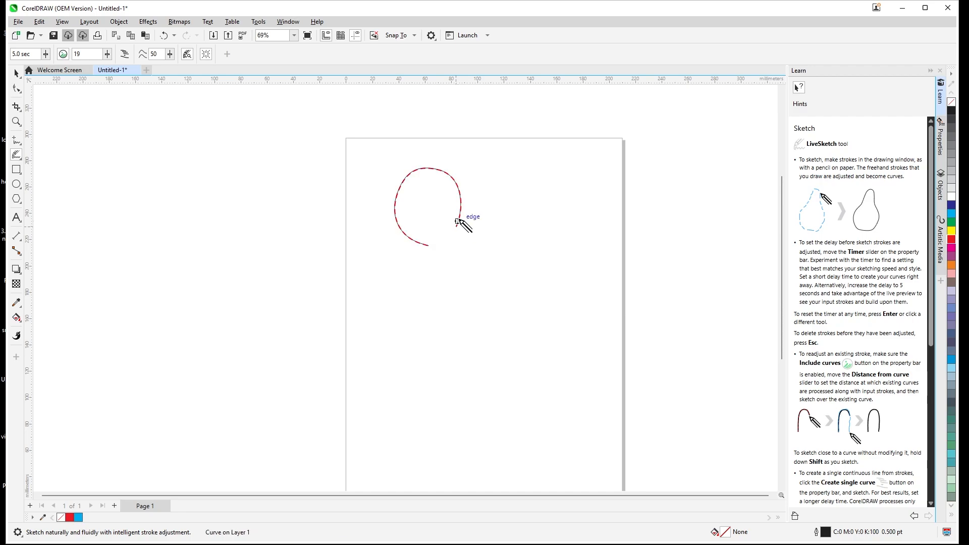
{"action": "scroll", "coordinate": [457, 222], "scroll_direction": "up", "scroll_amount": 5}
{"action": "scroll", "coordinate": [459, 216], "scroll_direction": "down", "scroll_amount": 3}
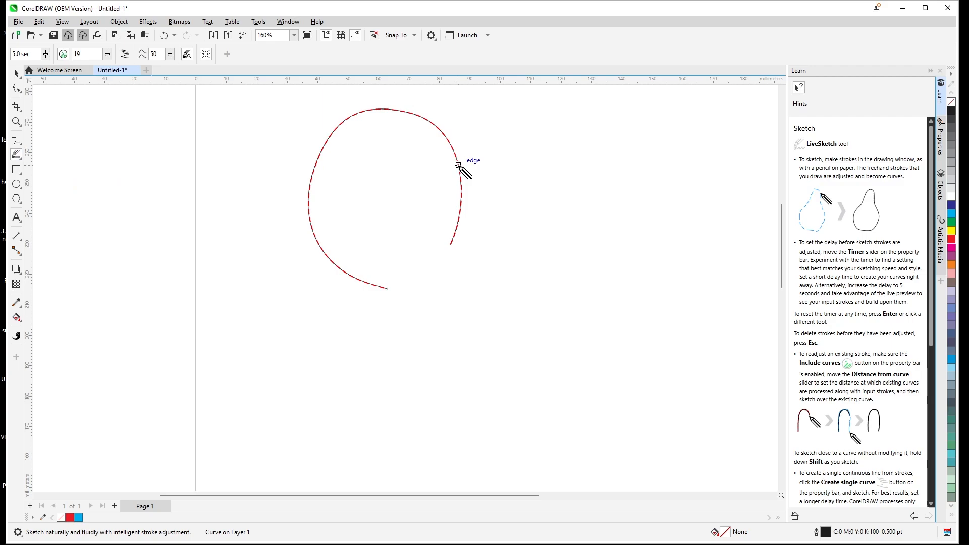
- Sketch a pointed nose on the head's outer edge and continue the outline through the open mouth and chin to close it
{"action": "mouse_move", "coordinate": [459, 168]}
{"action": "left_mouse_down"}
{"action": "mouse_move", "coordinate": [493, 178]}
{"action": "mouse_move", "coordinate": [460, 208]}
{"action": "left_mouse_up"}
{"action": "scroll", "coordinate": [466, 218], "scroll_direction": "up", "scroll_amount": 1}
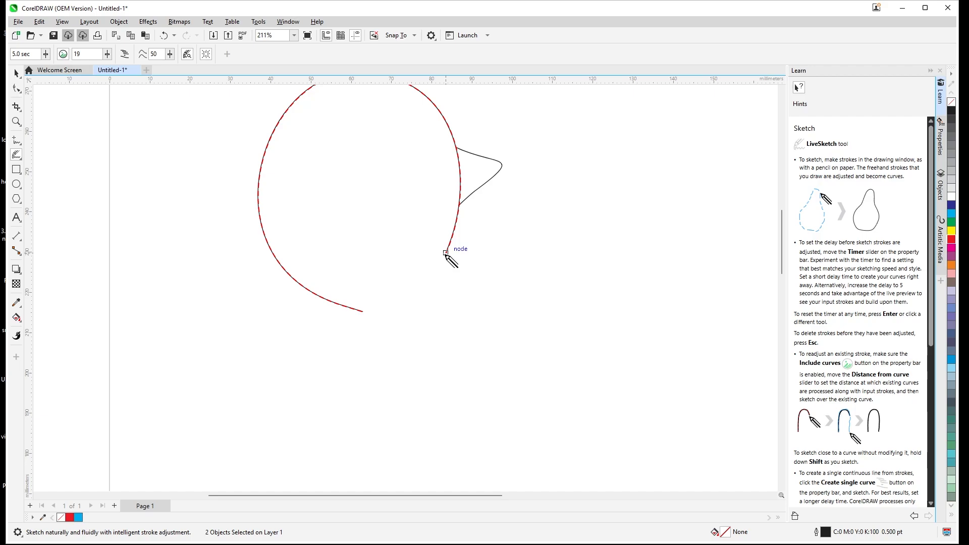
{"action": "mouse_move", "coordinate": [445, 254]}
{"action": "left_mouse_down"}
{"action": "mouse_move", "coordinate": [422, 259]}
{"action": "mouse_move", "coordinate": [386, 237]}
{"action": "mouse_move", "coordinate": [401, 277]}
{"action": "mouse_move", "coordinate": [423, 293]}
{"action": "left_mouse_up"}
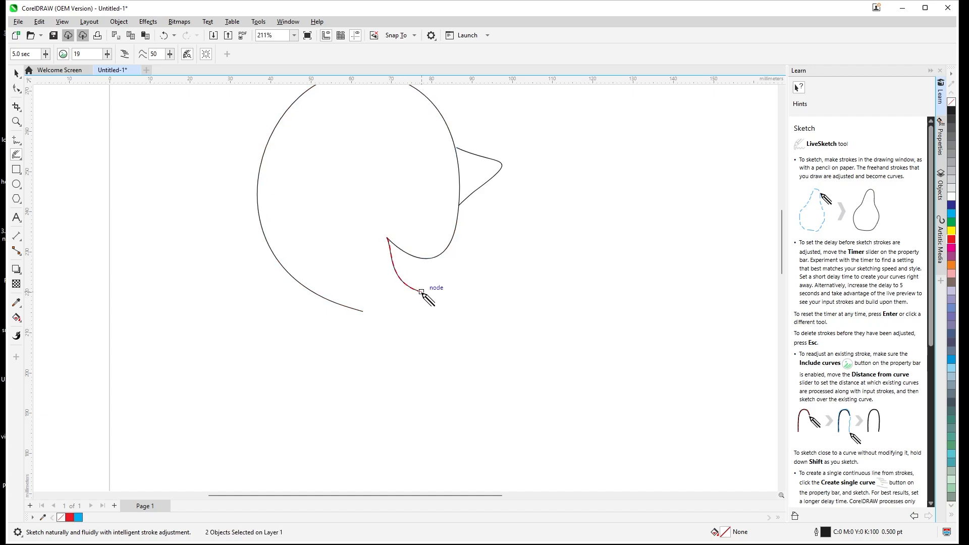
{"action": "mouse_move", "coordinate": [422, 292]}
{"action": "left_mouse_down"}
{"action": "mouse_move", "coordinate": [424, 307]}
{"action": "mouse_move", "coordinate": [399, 298]}
{"action": "mouse_move", "coordinate": [395, 309]}
{"action": "mouse_move", "coordinate": [362, 311]}
{"action": "left_mouse_up"}
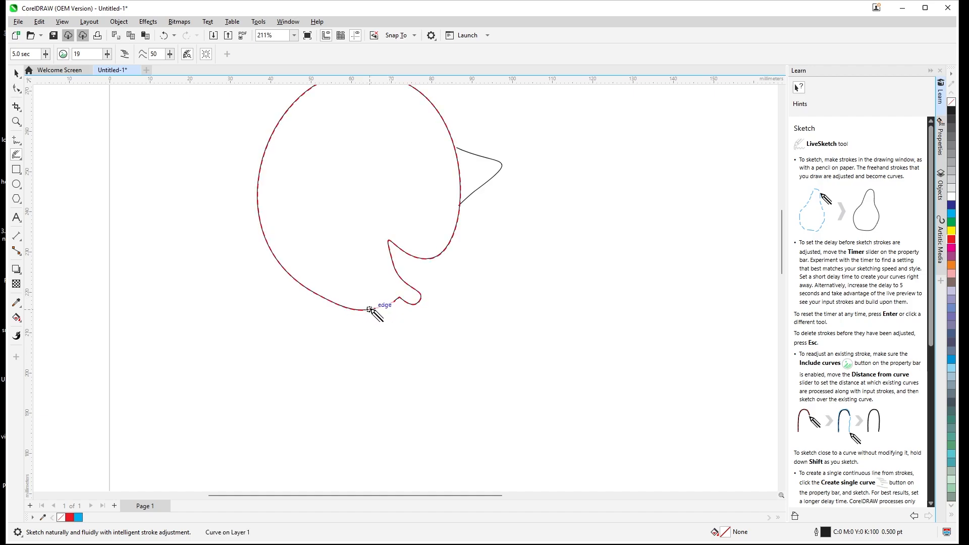
{"action": "scroll", "coordinate": [398, 296], "scroll_direction": "down", "scroll_amount": 1}
{"action": "scroll", "coordinate": [417, 225], "scroll_direction": "up", "scroll_amount": 1}
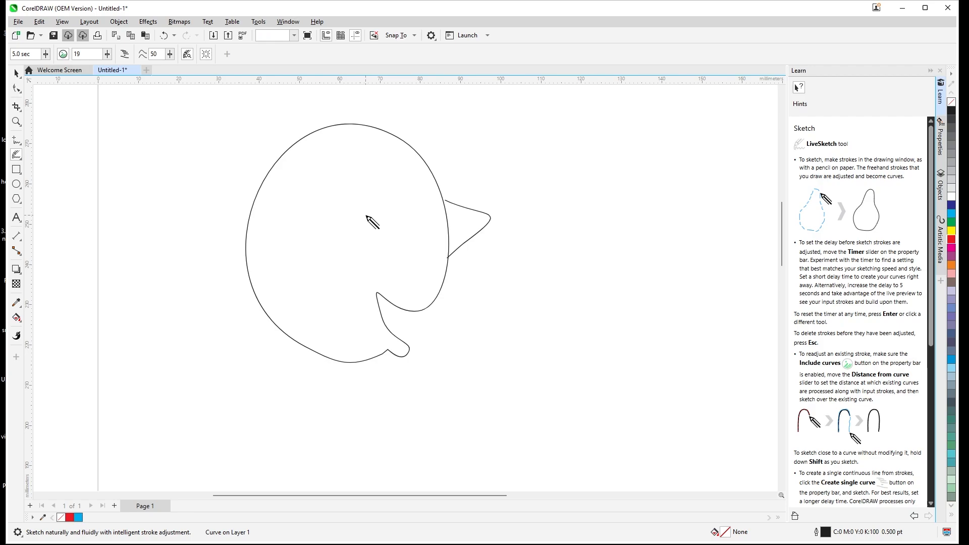
- Sketch a curved eyebrow inside the head and a small round eye about 4 mm tall beside it
{"action": "left_click_drag", "start_coordinate": [365, 214], "coordinate": [390, 192]}
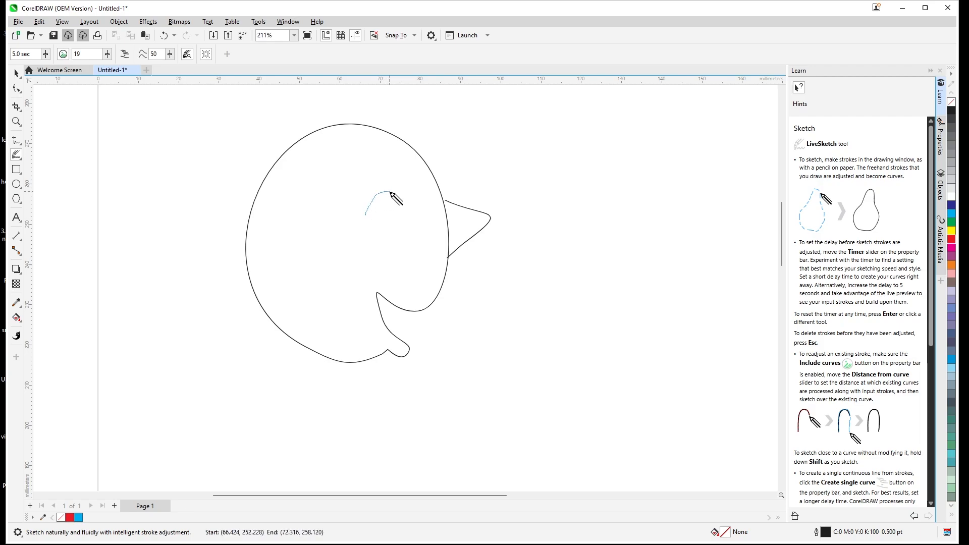
{"action": "scroll", "coordinate": [390, 192], "scroll_direction": "up", "scroll_amount": 2}
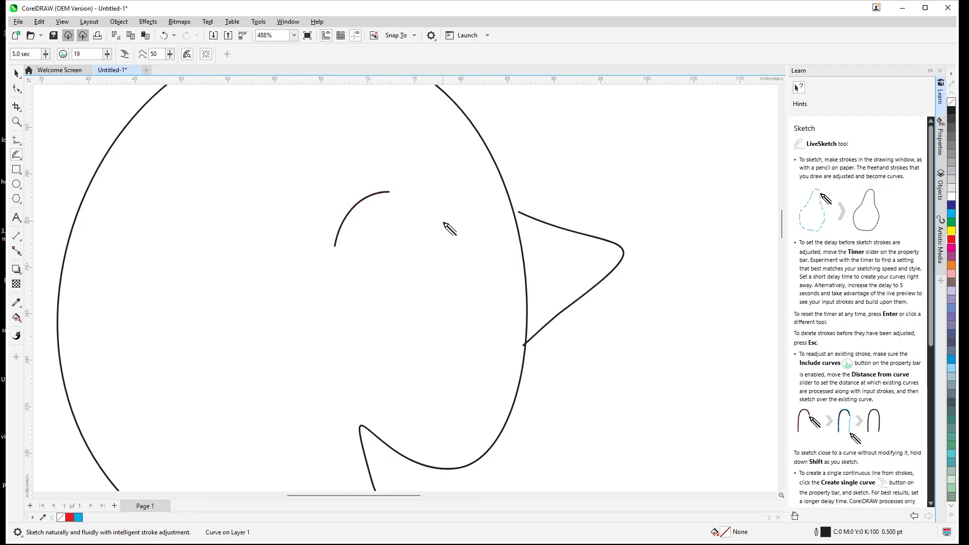
{"action": "scroll", "coordinate": [429, 225], "scroll_direction": "down", "scroll_amount": 1}
{"action": "scroll", "coordinate": [415, 233], "scroll_direction": "up", "scroll_amount": 1}
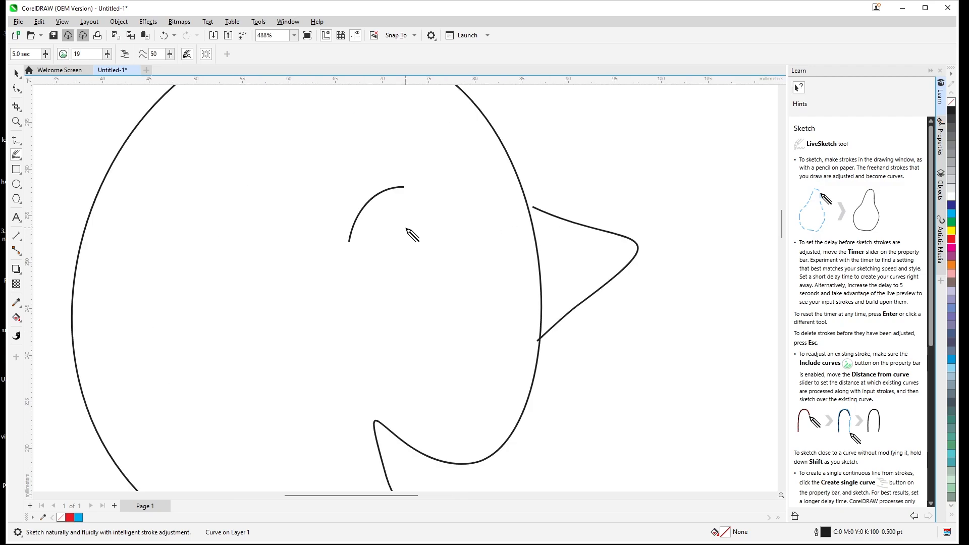
{"action": "mouse_move", "coordinate": [420, 230]}
{"action": "left_mouse_down"}
{"action": "mouse_move", "coordinate": [411, 261]}
{"action": "mouse_move", "coordinate": [425, 266]}
{"action": "mouse_move", "coordinate": [435, 257]}
{"action": "mouse_move", "coordinate": [421, 231]}
{"action": "left_mouse_up"}
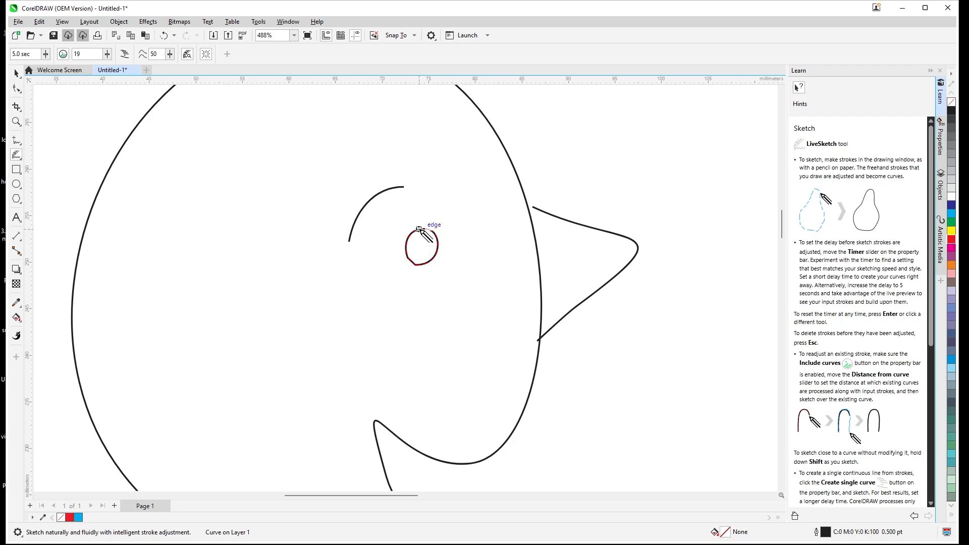
{"action": "scroll", "coordinate": [424, 241], "scroll_direction": "up", "scroll_amount": 1}
{"action": "scroll", "coordinate": [430, 248], "scroll_direction": "down", "scroll_amount": 4}
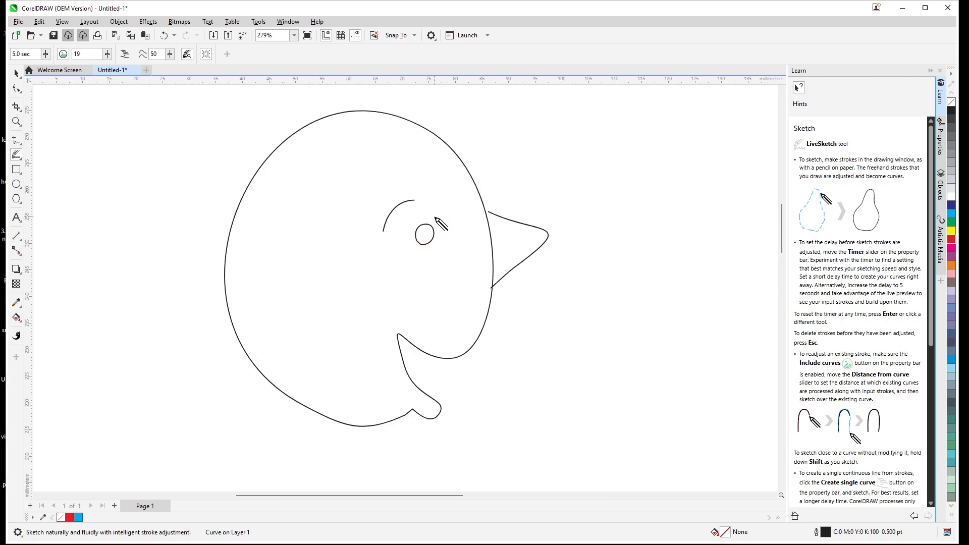
{"action": "scroll", "coordinate": [417, 210], "scroll_direction": "up", "scroll_amount": 2}
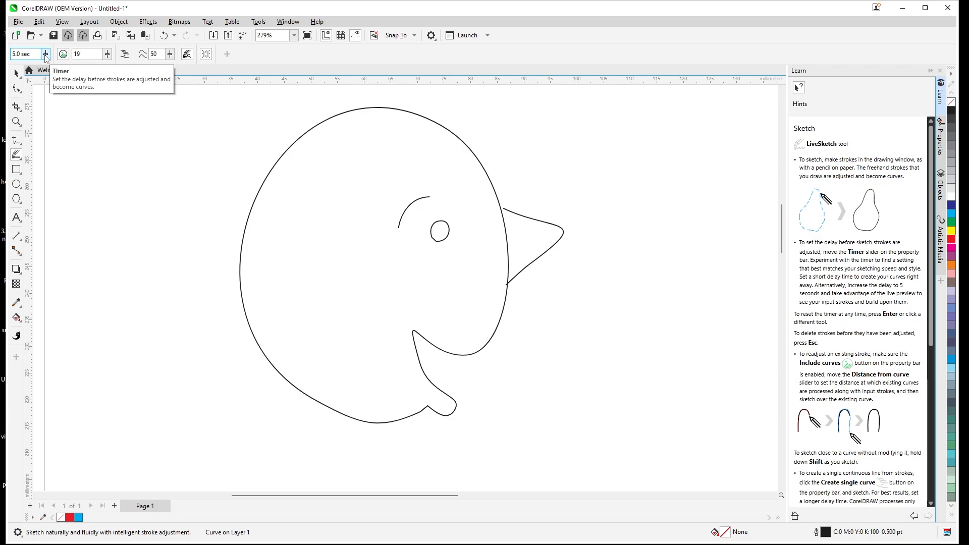
- Set the LiveSketch timer to 1.3 sec and sketch a continuous looping shape about 26 mm tall beside the nose
{"action": "left_click", "coordinate": [46, 54]}
{"action": "left_click_drag", "start_coordinate": [45, 65], "coordinate": [15, 69]}
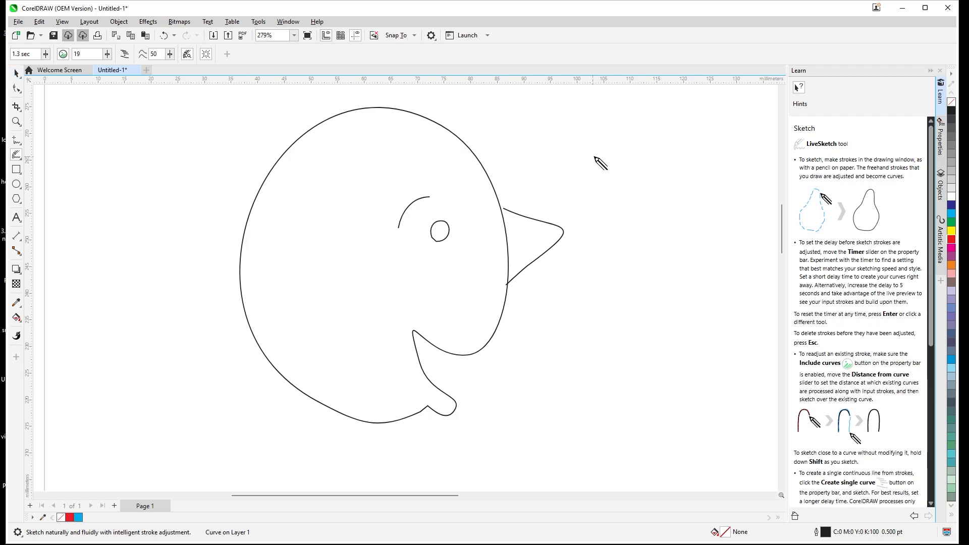
{"action": "mouse_move", "coordinate": [603, 151]}
{"action": "left_mouse_down"}
{"action": "mouse_move", "coordinate": [589, 194]}
{"action": "mouse_move", "coordinate": [615, 225]}
{"action": "mouse_move", "coordinate": [646, 222]}
{"action": "mouse_move", "coordinate": [651, 187]}
{"action": "mouse_move", "coordinate": [636, 185]}
{"action": "mouse_move", "coordinate": [609, 240]}
{"action": "mouse_move", "coordinate": [640, 255]}
{"action": "mouse_move", "coordinate": [650, 285]}
{"action": "mouse_move", "coordinate": [635, 289]}
{"action": "mouse_move", "coordinate": [628, 276]}
{"action": "mouse_move", "coordinate": [642, 245]}
{"action": "mouse_move", "coordinate": [635, 182]}
{"action": "mouse_move", "coordinate": [621, 158]}
{"action": "mouse_move", "coordinate": [603, 151]}
{"action": "left_mouse_up"}
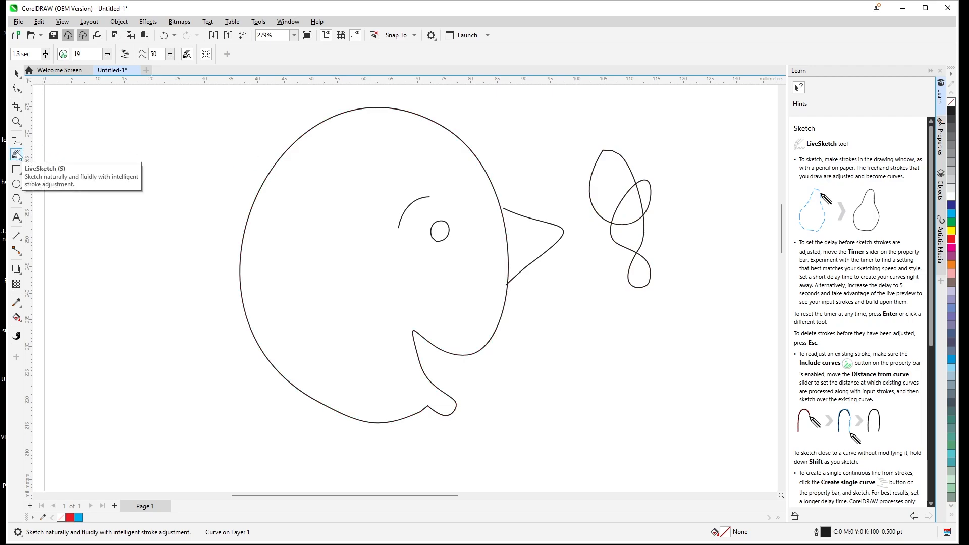
- Set the LiveSketch distance from curve to 29 with Include curves enabled, and sketch looping shapes about 17 mm tall below and above the nose
{"action": "left_click", "coordinate": [63, 54]}
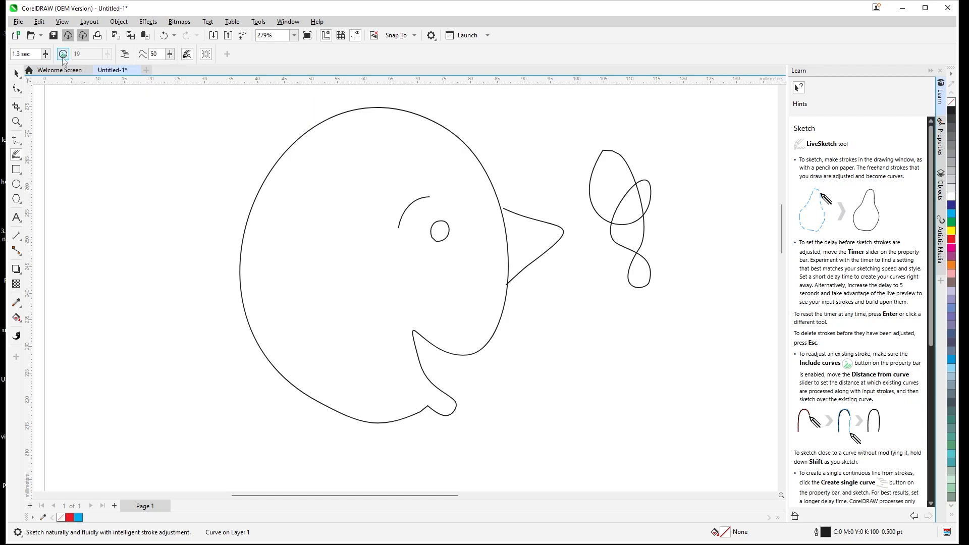
{"action": "left_click", "coordinate": [63, 54]}
{"action": "left_click", "coordinate": [107, 54]}
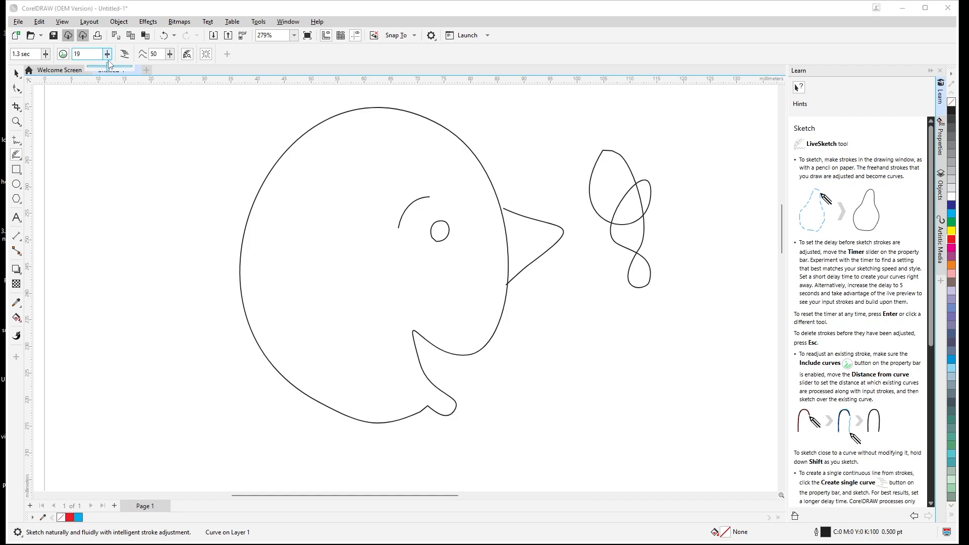
{"action": "left_click_drag", "start_coordinate": [109, 68], "coordinate": [116, 70]}
{"action": "left_click", "coordinate": [107, 54]}
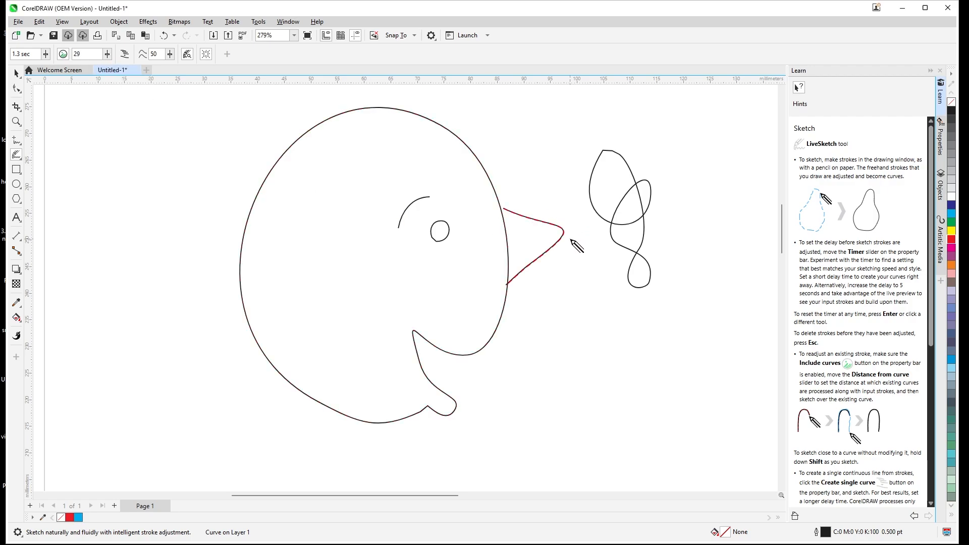
{"action": "mouse_move", "coordinate": [570, 239]}
{"action": "left_mouse_down"}
{"action": "mouse_move", "coordinate": [562, 304]}
{"action": "mouse_move", "coordinate": [574, 331]}
{"action": "mouse_move", "coordinate": [588, 333]}
{"action": "mouse_move", "coordinate": [587, 293]}
{"action": "mouse_move", "coordinate": [556, 268]}
{"action": "mouse_move", "coordinate": [572, 241]}
{"action": "left_mouse_up"}
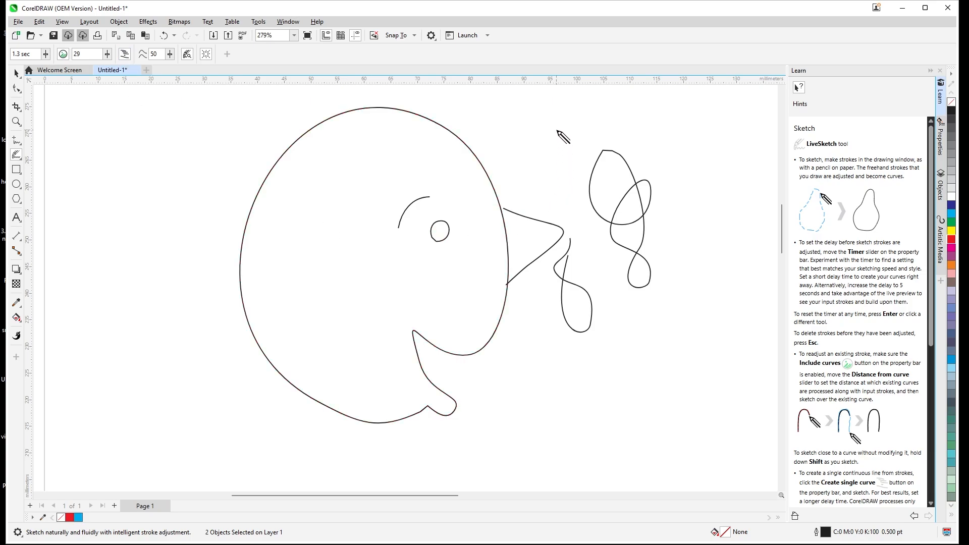
{"action": "mouse_move", "coordinate": [557, 120]}
{"action": "left_mouse_down"}
{"action": "mouse_move", "coordinate": [529, 173]}
{"action": "mouse_move", "coordinate": [535, 191]}
{"action": "mouse_move", "coordinate": [562, 203]}
{"action": "mouse_move", "coordinate": [570, 163]}
{"action": "mouse_move", "coordinate": [518, 152]}
{"action": "mouse_move", "coordinate": [508, 136]}
{"action": "mouse_move", "coordinate": [513, 116]}
{"action": "mouse_move", "coordinate": [555, 121]}
{"action": "left_mouse_up"}
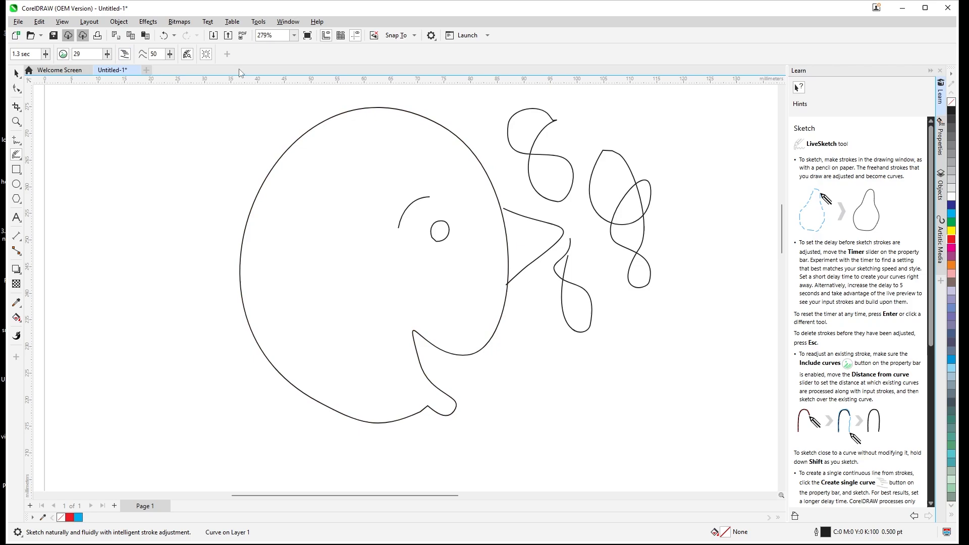
- Toggle Preview mode, sketch a looping shape about 17 mm tall behind the head, and switch the bounding box display on and off
{"action": "left_click", "coordinate": [172, 55]}
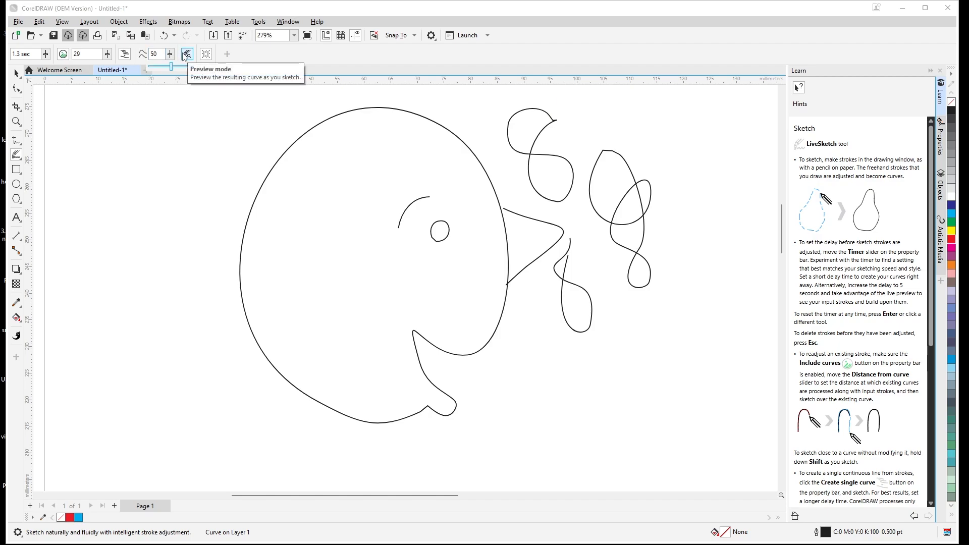
{"action": "left_click", "coordinate": [187, 55]}
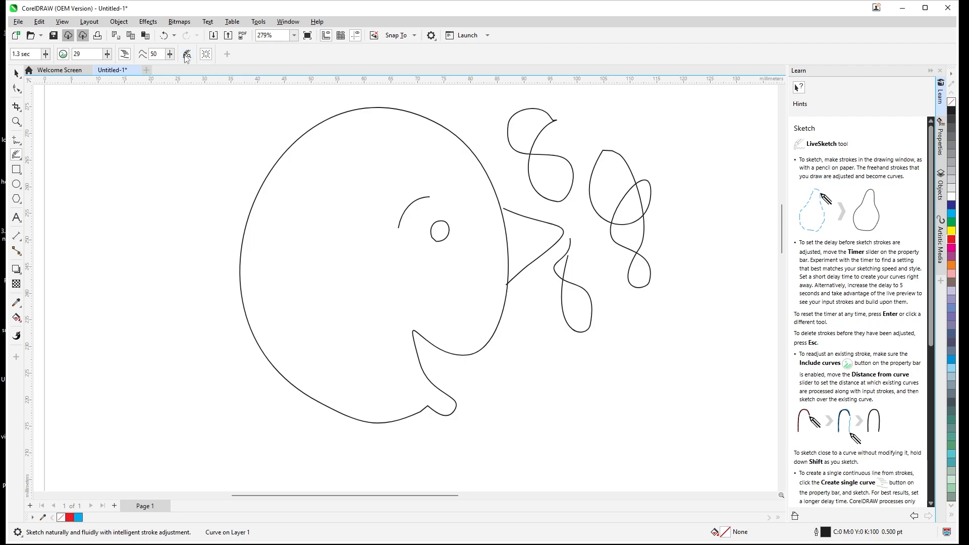
{"action": "mouse_move", "coordinate": [200, 116]}
{"action": "left_mouse_down"}
{"action": "mouse_move", "coordinate": [189, 213]}
{"action": "mouse_move", "coordinate": [229, 157]}
{"action": "mouse_move", "coordinate": [188, 149]}
{"action": "mouse_move", "coordinate": [189, 130]}
{"action": "mouse_move", "coordinate": [197, 141]}
{"action": "left_mouse_up"}
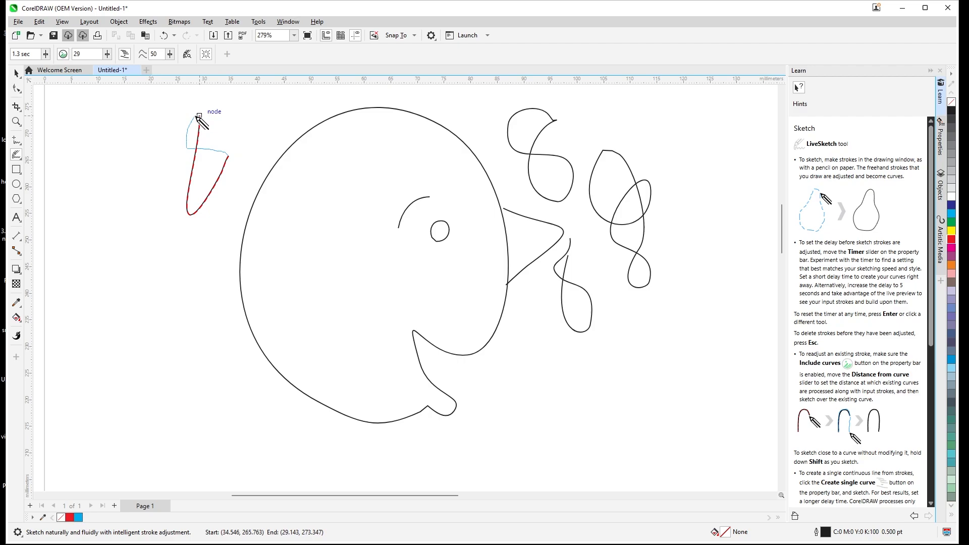
{"action": "left_click", "coordinate": [209, 57]}
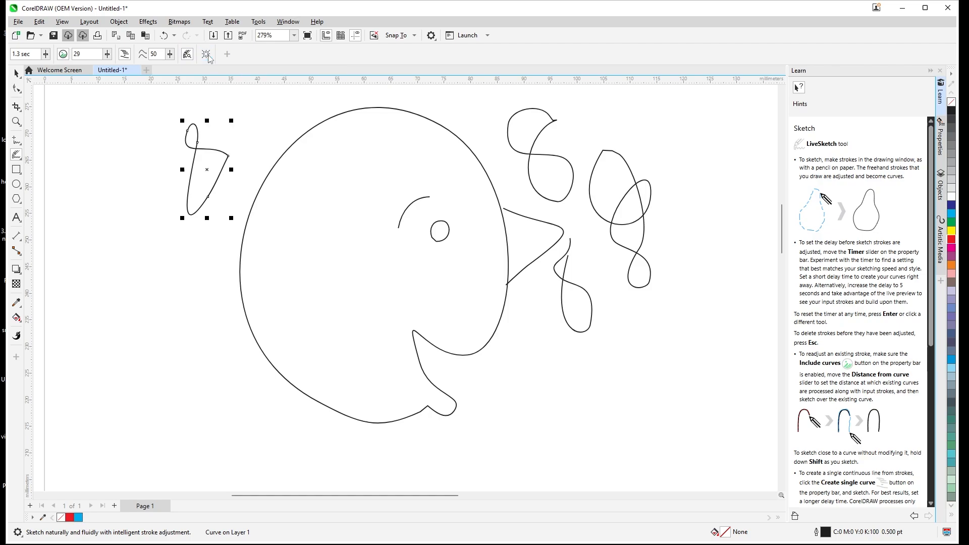
{"action": "left_click", "coordinate": [209, 57]}
- Select the head drawing and all the looping shapes around it and delete them
{"action": "scroll", "coordinate": [319, 158], "scroll_direction": "down", "scroll_amount": 3}
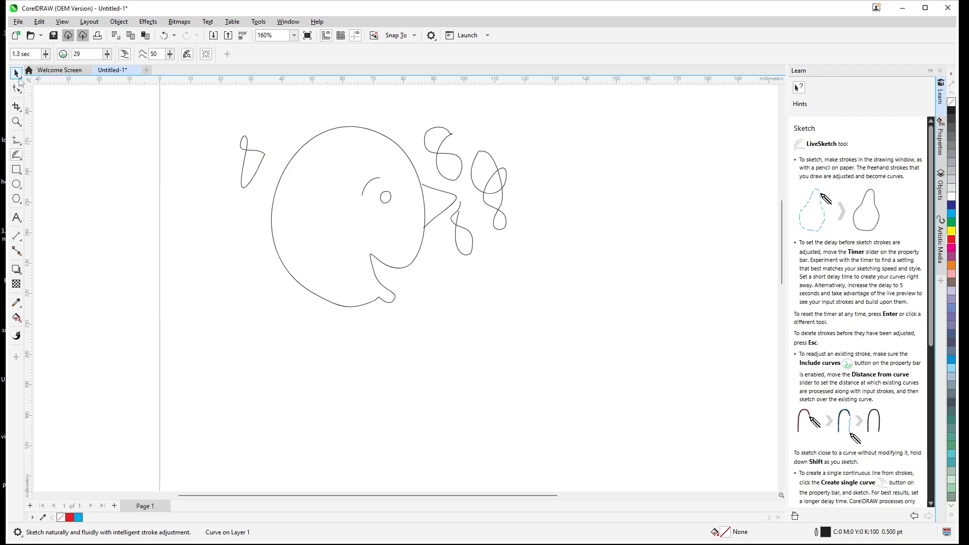
{"action": "left_click", "coordinate": [17, 74]}
{"action": "mouse_move", "coordinate": [212, 103]}
{"action": "left_mouse_down"}
{"action": "mouse_move", "coordinate": [304, 180]}
{"action": "mouse_move", "coordinate": [547, 309]}
{"action": "mouse_move", "coordinate": [561, 336]}
{"action": "left_mouse_up"}
{"action": "key", "text": "Delete"}
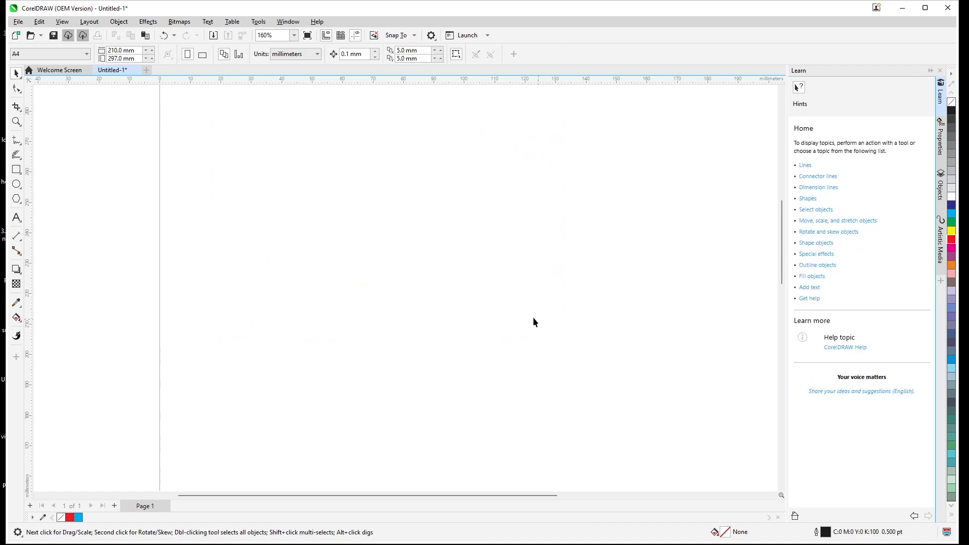
- Draw a square about 12 mm wide freehand on the upper page with the Smart Drawing tool
{"action": "left_click", "coordinate": [20, 160]}
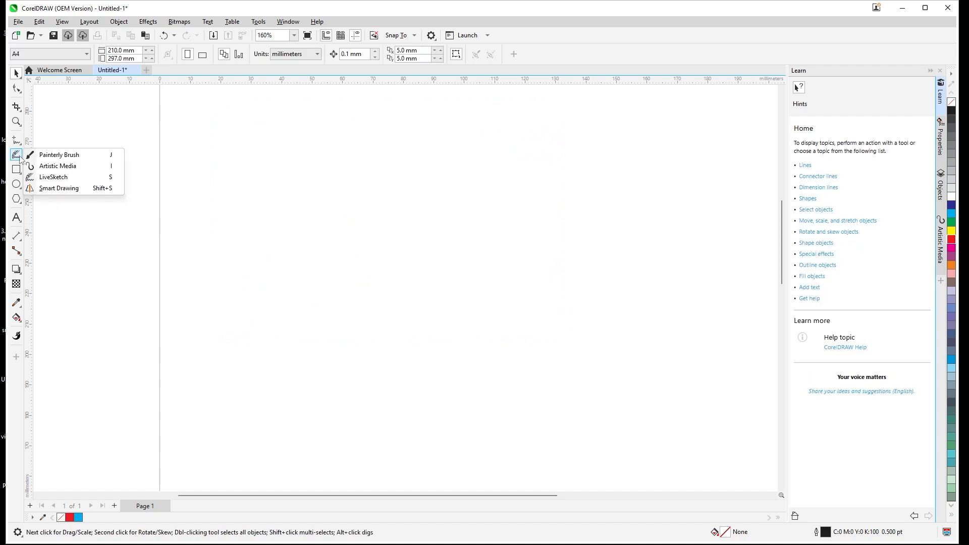
{"action": "left_click", "coordinate": [52, 189]}
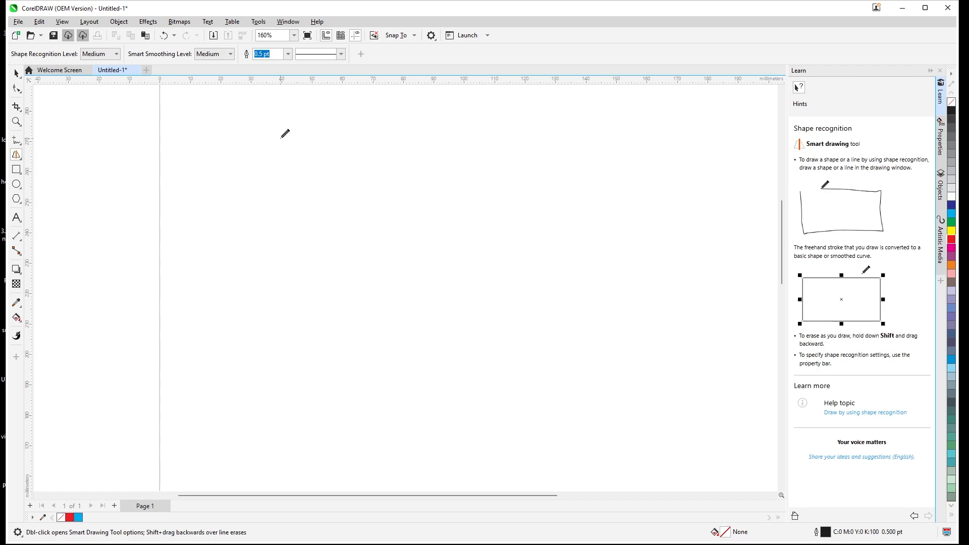
{"action": "mouse_move", "coordinate": [280, 137]}
{"action": "left_mouse_down"}
{"action": "mouse_move", "coordinate": [318, 134]}
{"action": "mouse_move", "coordinate": [320, 162]}
{"action": "mouse_move", "coordinate": [286, 169]}
{"action": "mouse_move", "coordinate": [282, 137]}
{"action": "left_mouse_up"}
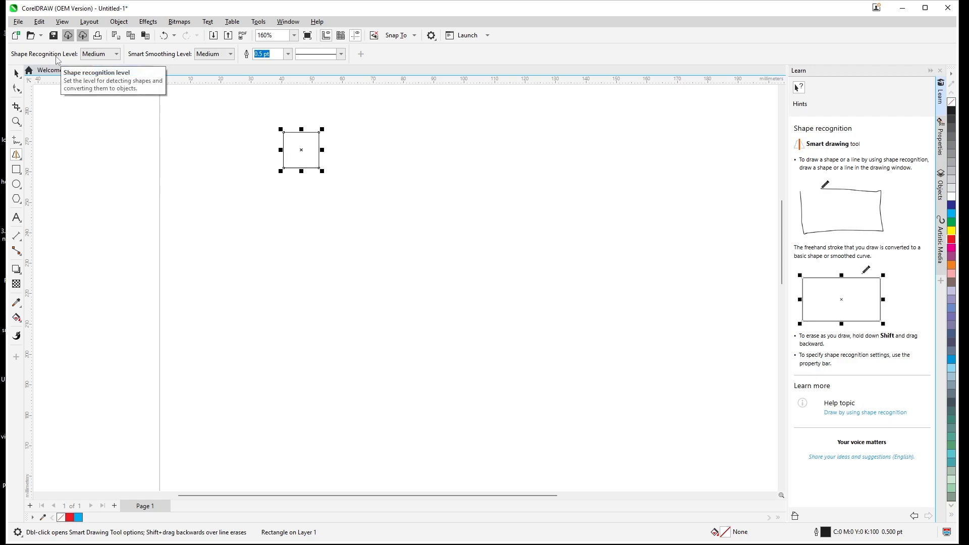
- Set the shape recognition level to Lowest and draw a rough, uneven circle about 17 mm wide beside the square
{"action": "left_click", "coordinate": [116, 54]}
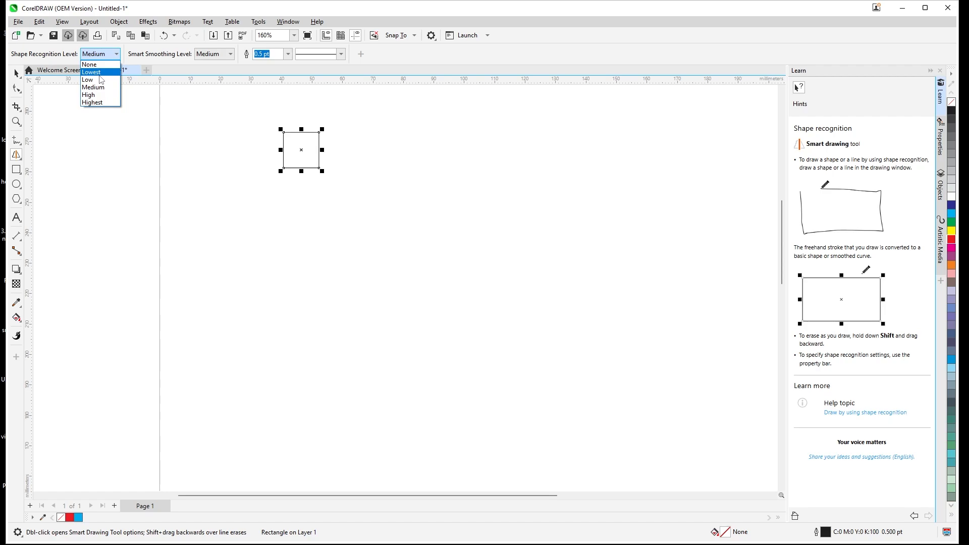
{"action": "left_click", "coordinate": [100, 75]}
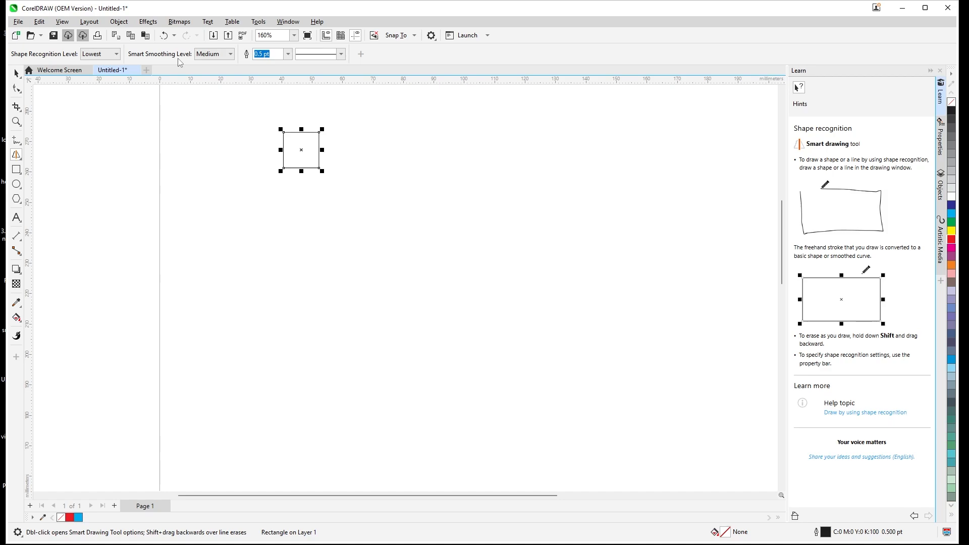
{"action": "left_click", "coordinate": [234, 57]}
{"action": "left_click", "coordinate": [234, 60]}
{"action": "left_click", "coordinate": [400, 132]}
{"action": "mouse_move", "coordinate": [400, 132]}
{"action": "left_mouse_down"}
{"action": "mouse_move", "coordinate": [382, 144]}
{"action": "mouse_move", "coordinate": [392, 171]}
{"action": "mouse_move", "coordinate": [415, 171]}
{"action": "mouse_move", "coordinate": [429, 136]}
{"action": "mouse_move", "coordinate": [399, 134]}
{"action": "left_mouse_up"}
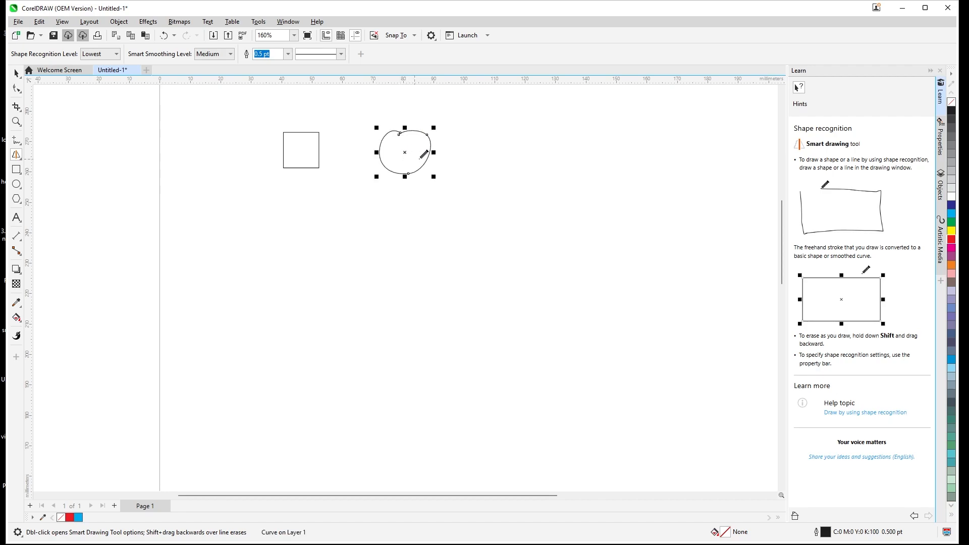
- Draw a circle about 14 mm wide beside the uneven shape and a triangle about 16 mm wide below the square
{"action": "mouse_move", "coordinate": [480, 155]}
{"action": "left_mouse_down"}
{"action": "mouse_move", "coordinate": [474, 193]}
{"action": "mouse_move", "coordinate": [490, 199]}
{"action": "mouse_move", "coordinate": [505, 182]}
{"action": "mouse_move", "coordinate": [503, 160]}
{"action": "mouse_move", "coordinate": [472, 166]}
{"action": "left_mouse_up"}
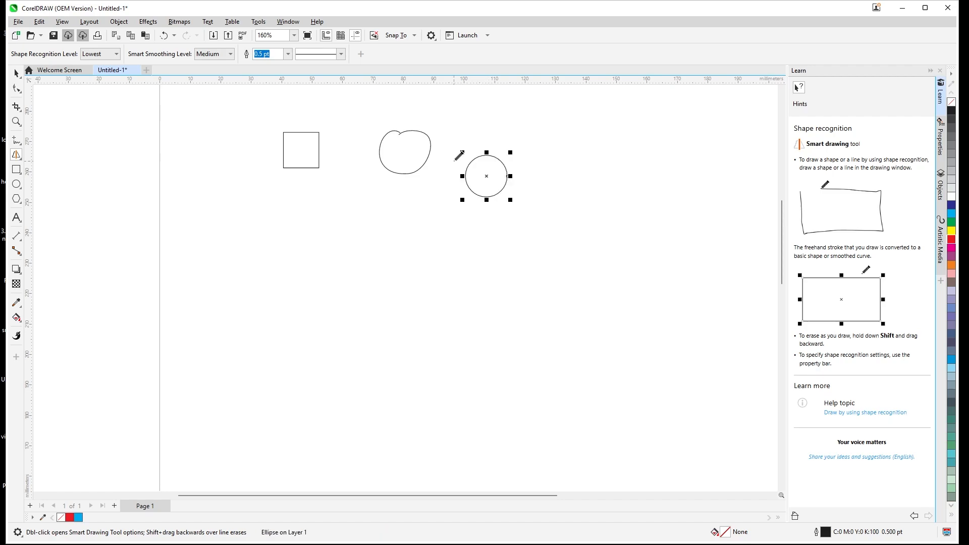
{"action": "mouse_move", "coordinate": [331, 196]}
{"action": "left_mouse_down"}
{"action": "mouse_move", "coordinate": [317, 237]}
{"action": "mouse_move", "coordinate": [360, 240]}
{"action": "mouse_move", "coordinate": [332, 197]}
{"action": "left_mouse_up"}
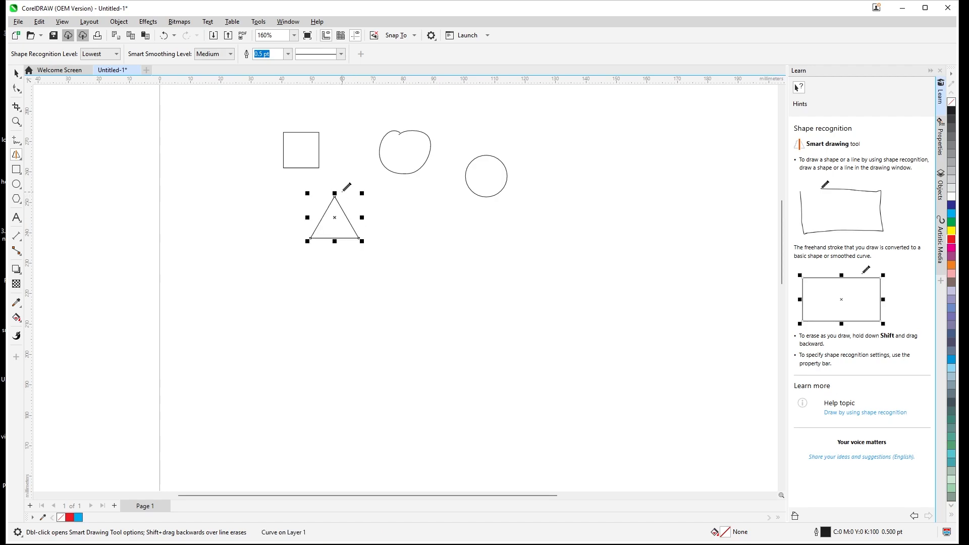
- Activate the Painterly Brush tool
{"action": "left_click", "coordinate": [16, 154]}
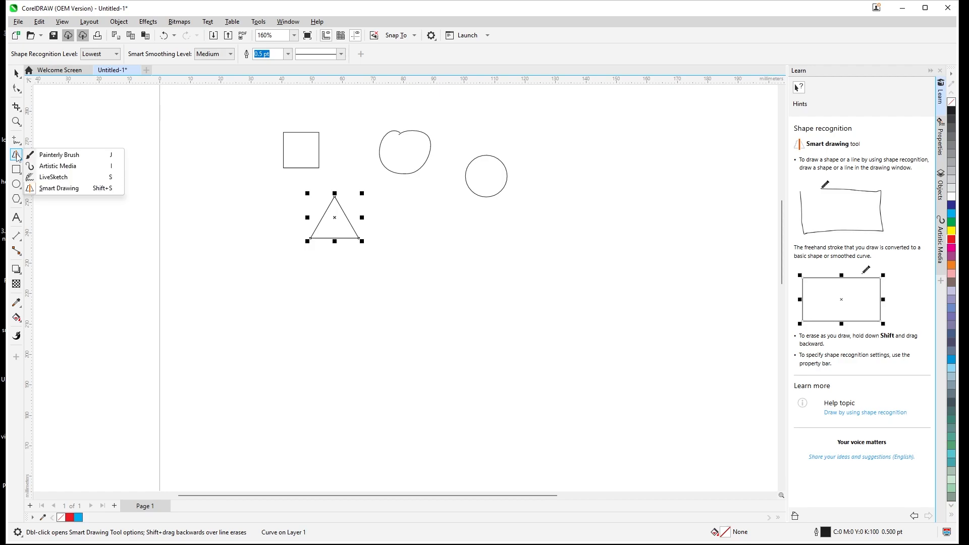
{"action": "left_click", "coordinate": [80, 156]}
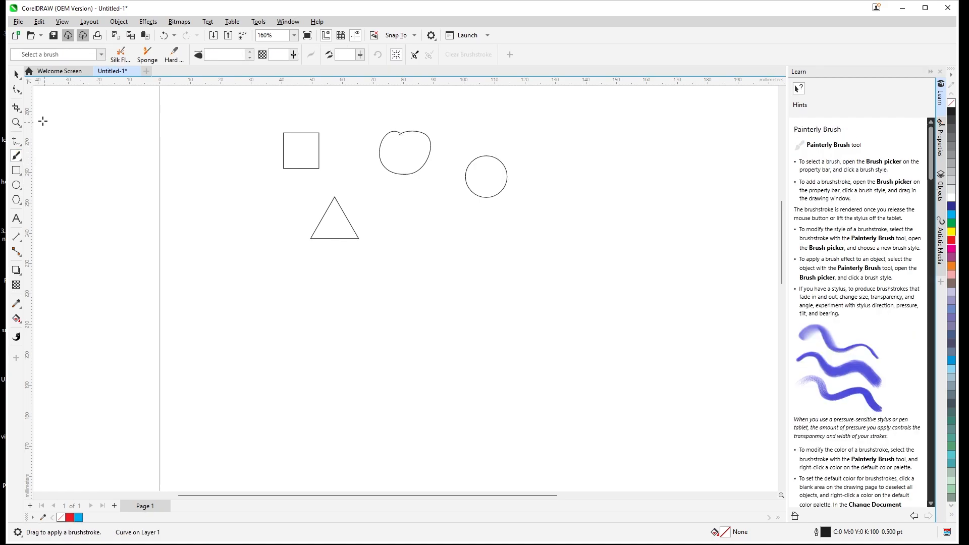